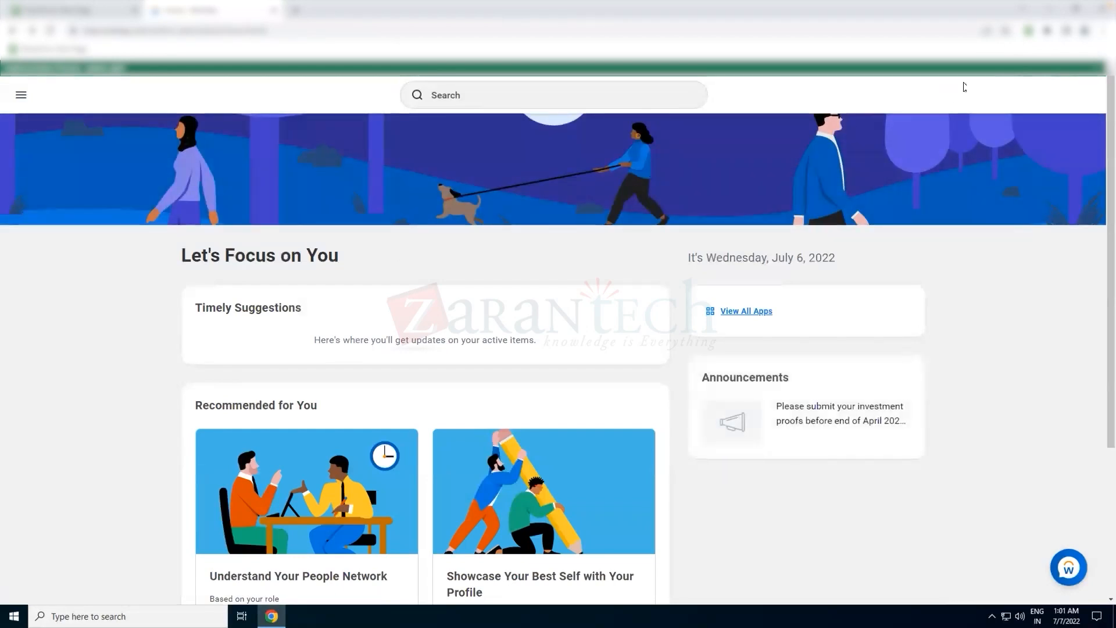
- Open the lab activity document to read the calculated field task instructions
left_click(1085, 95)
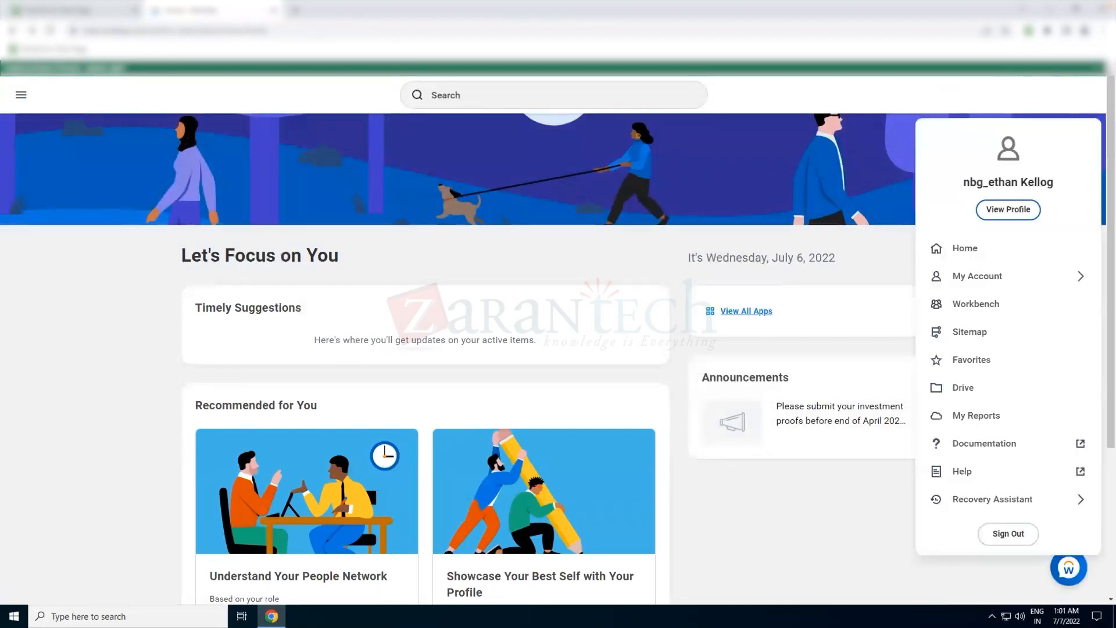
left_click(596, 140)
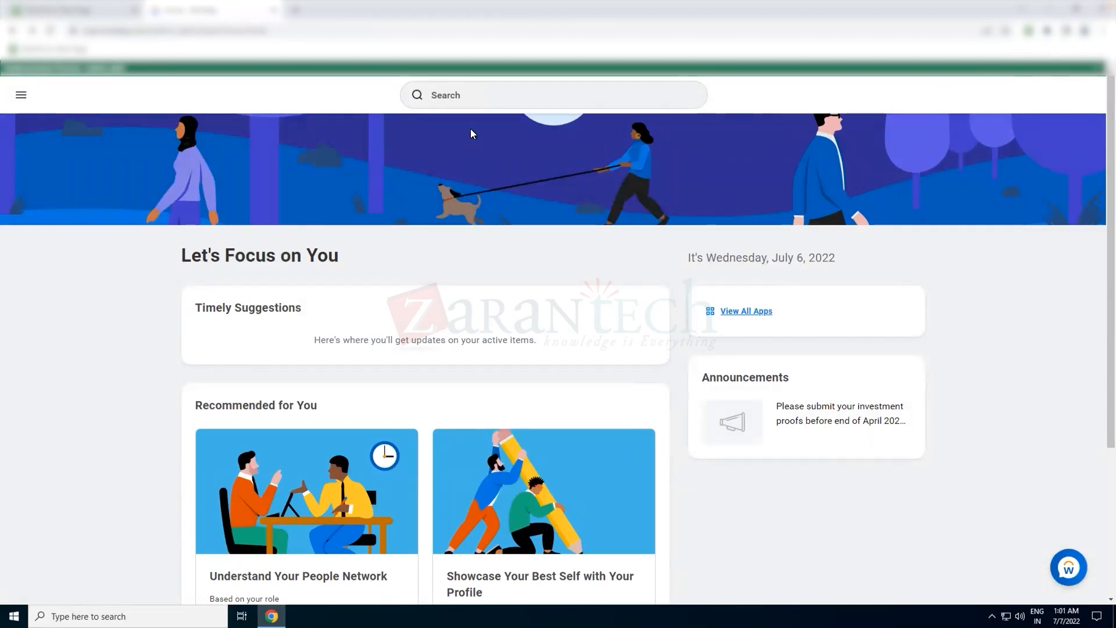
key("ctrl+Up")
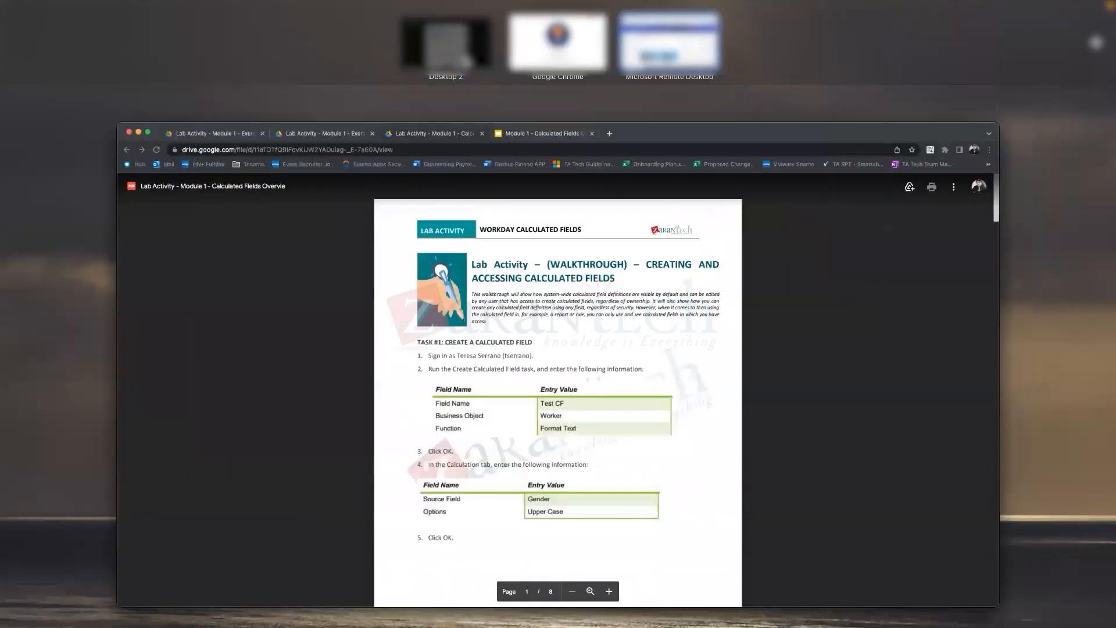
left_click(521, 375)
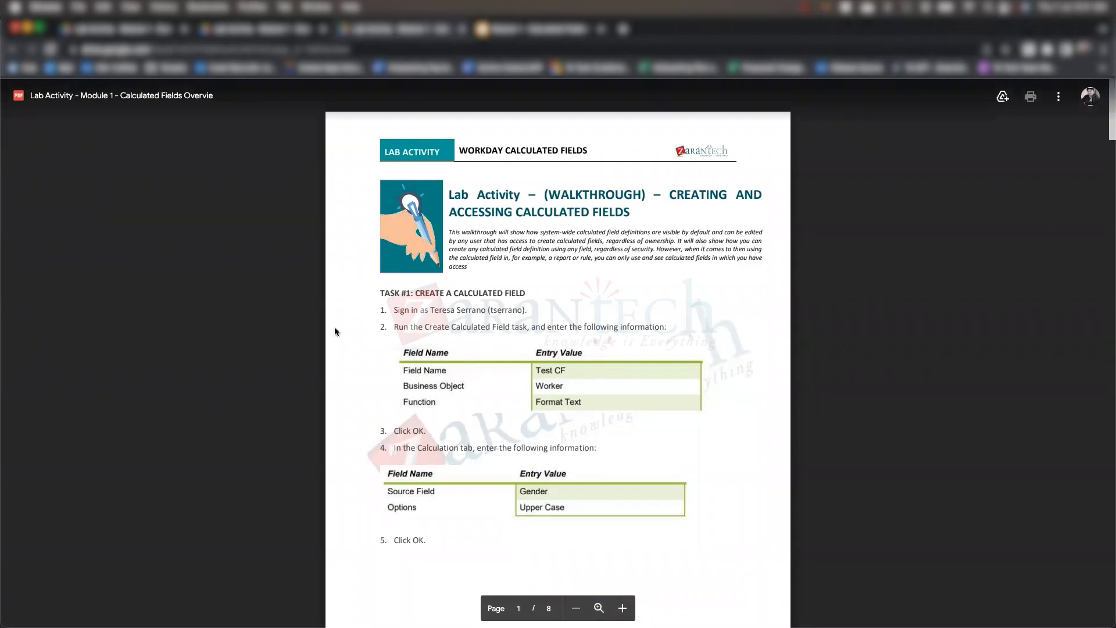
key("super+m")
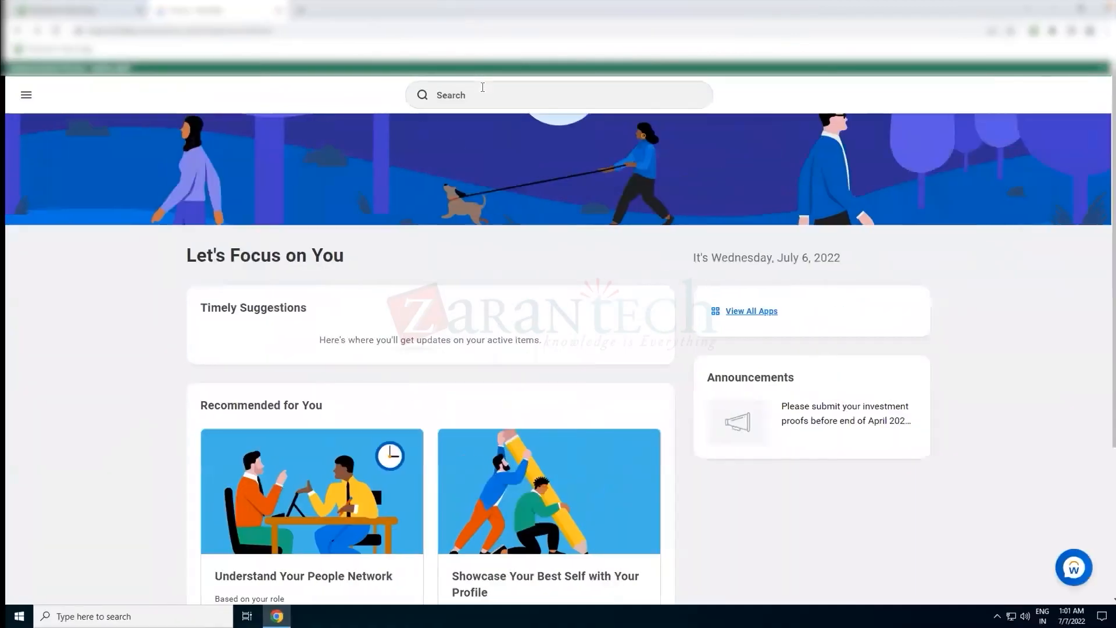
- Search for the Create Calculated Field task and open it
left_click(482, 88)
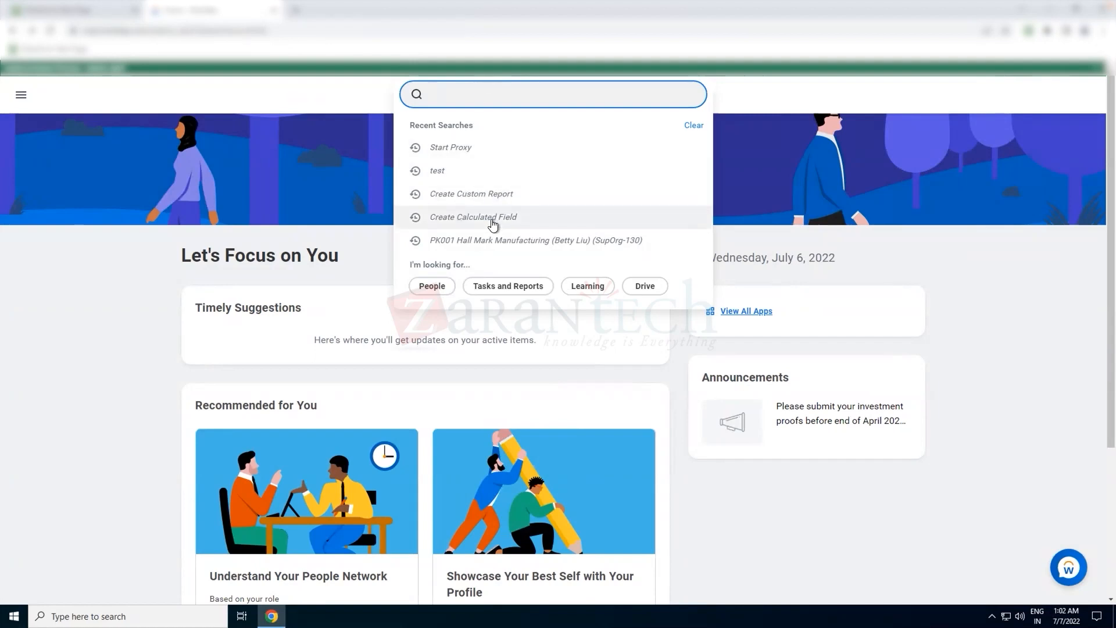
type("crestr")
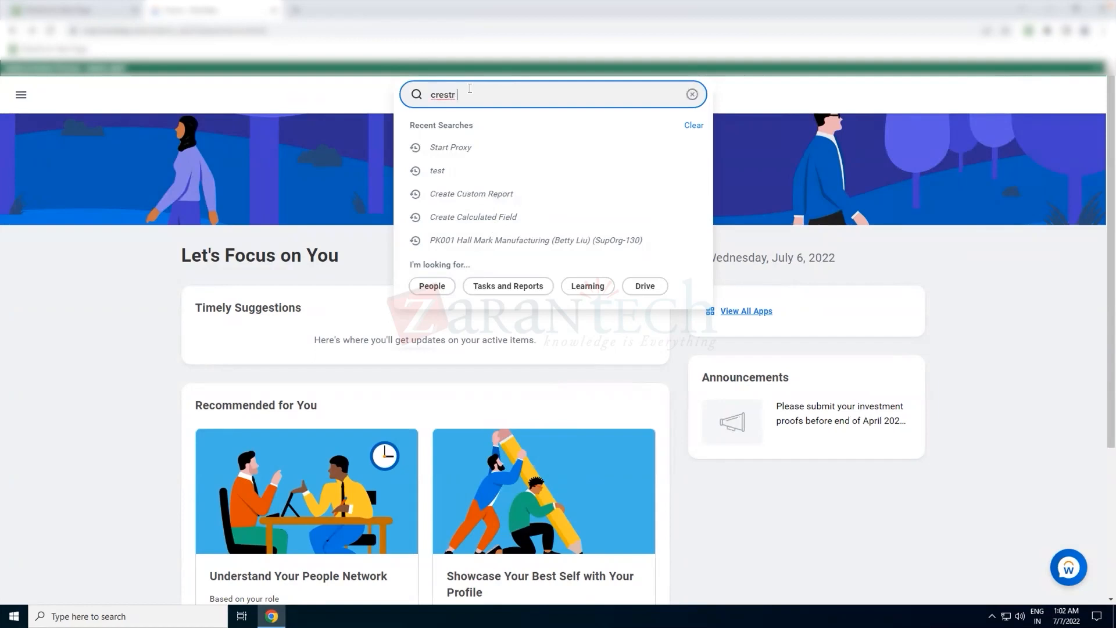
key("BackSpace")
key("BackSpace")
key("BackSpace")
key("BackSpace")
type("eate calc fie")
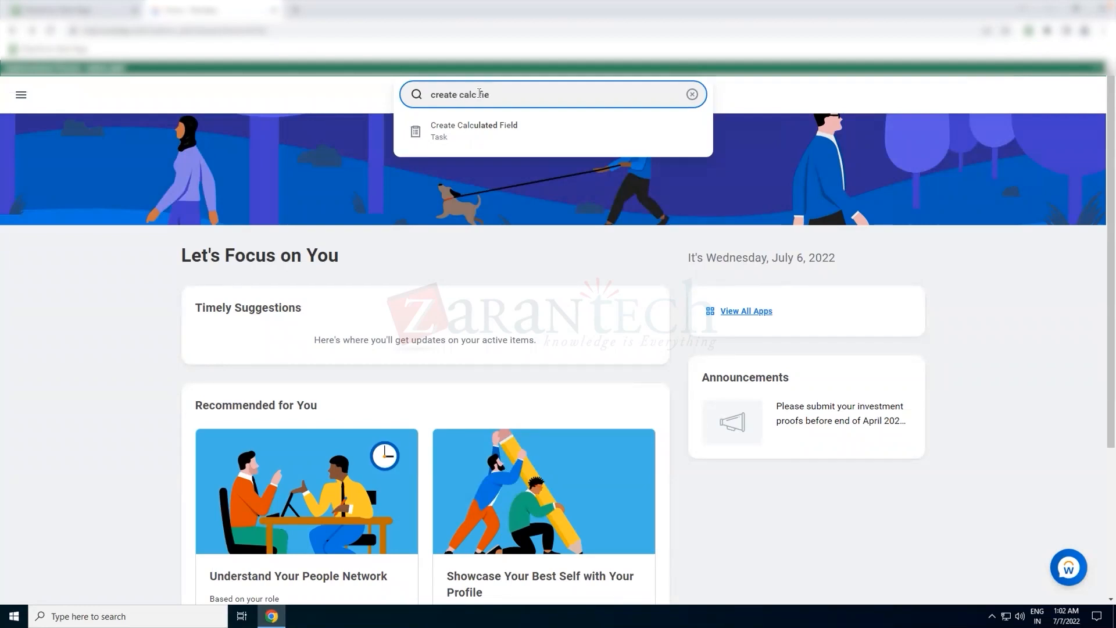
left_click(477, 134)
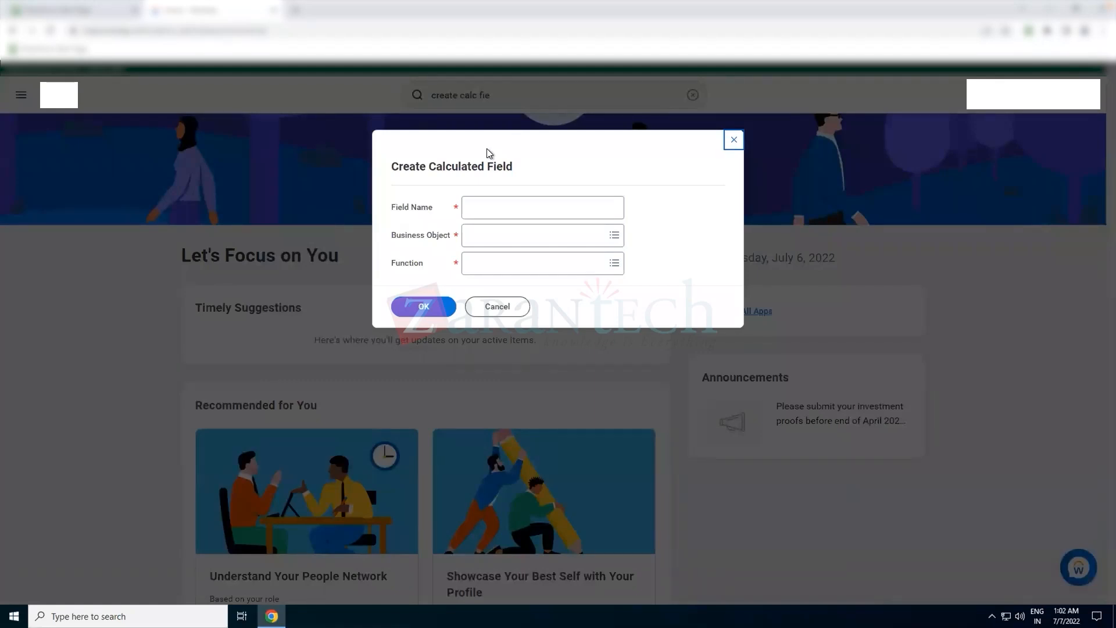
- Name the field Test CF and set the business object to Worker
left_click(501, 208)
type("Test")
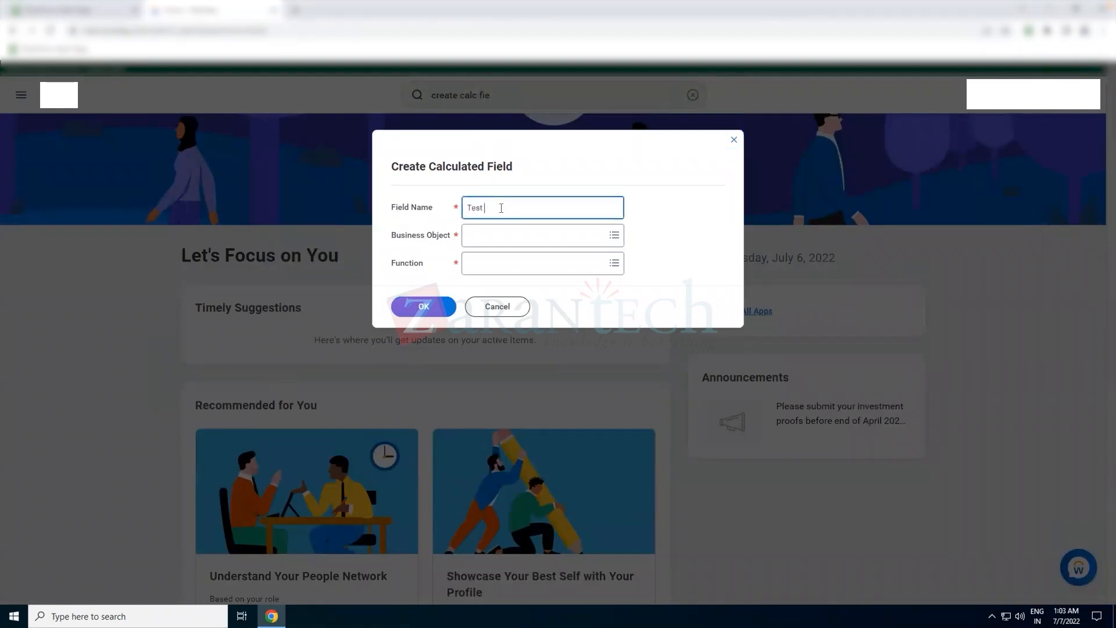
type(" CF")
key("Tab")
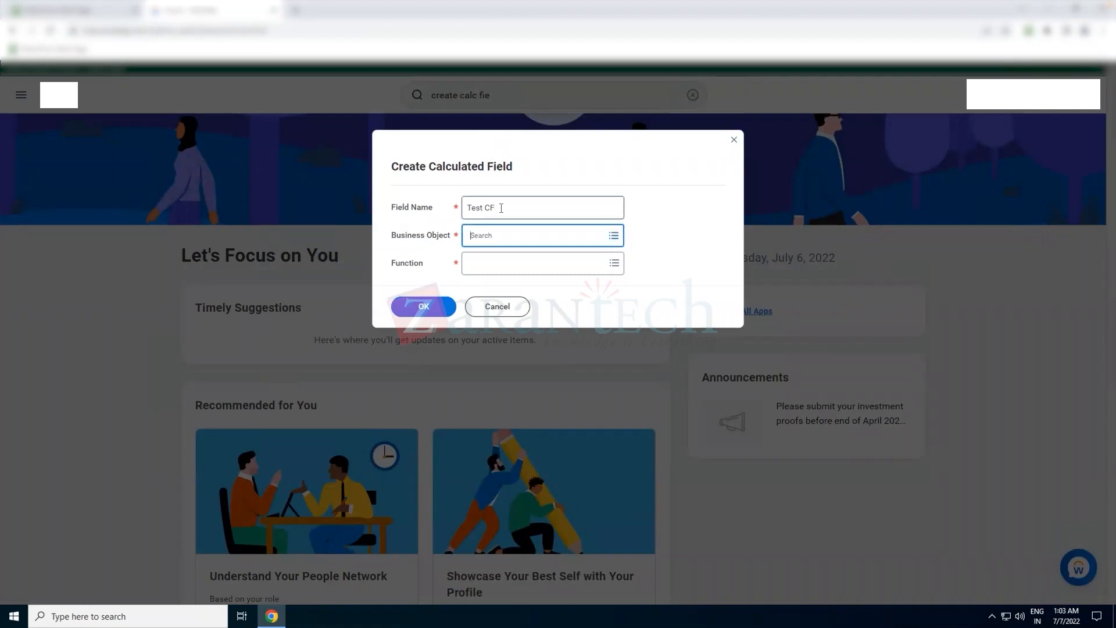
type("worker")
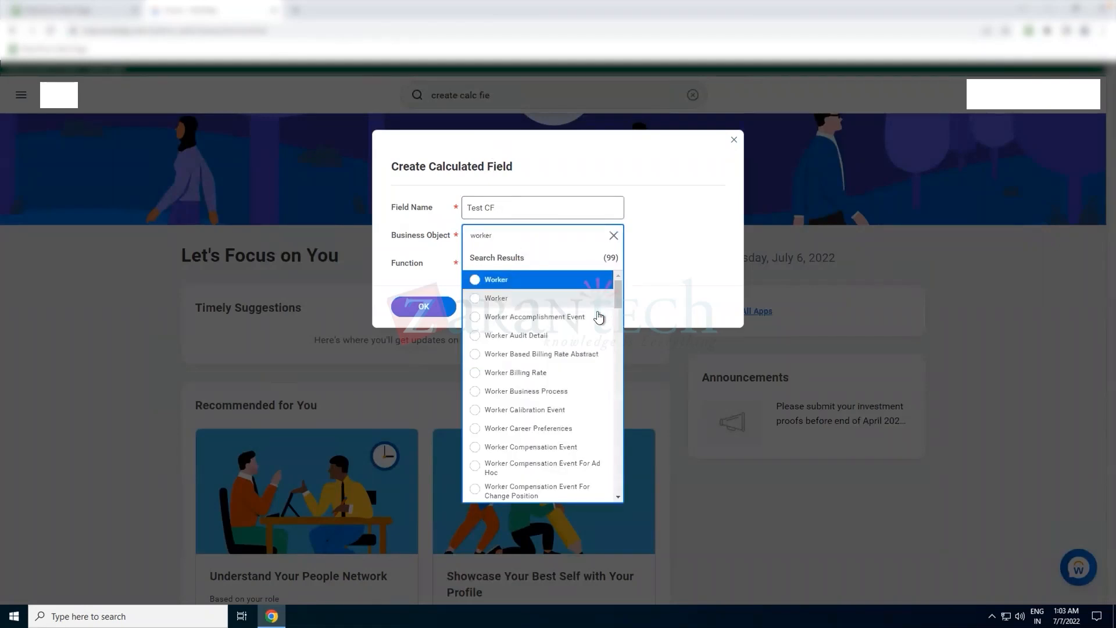
left_click(592, 285)
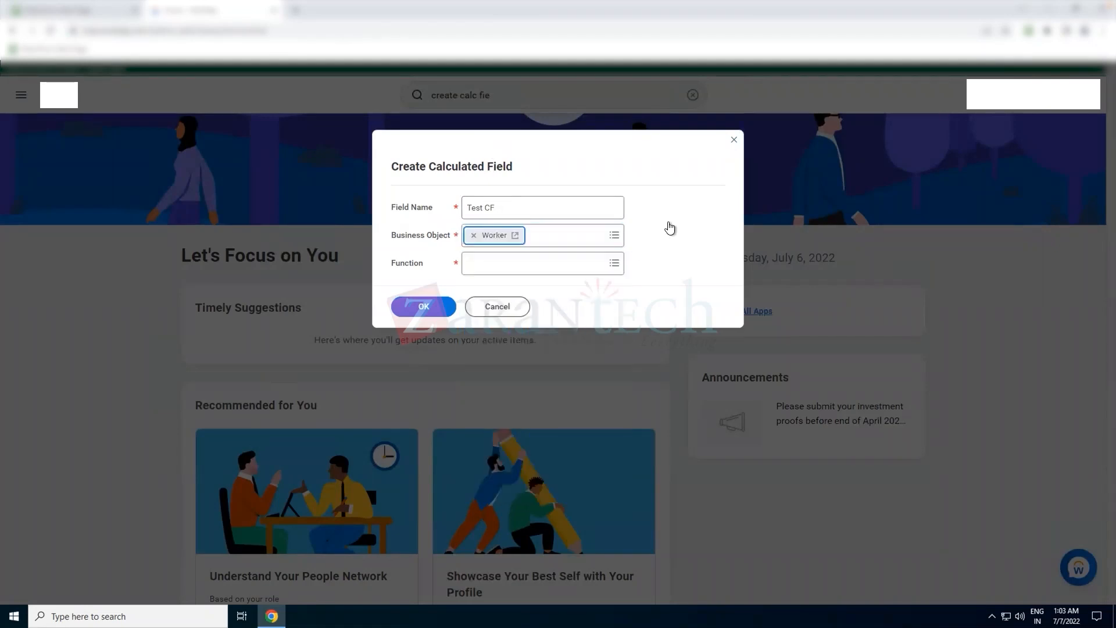
- Open the Worker business object's details in a new tab and return to the dialog
left_click(516, 235)
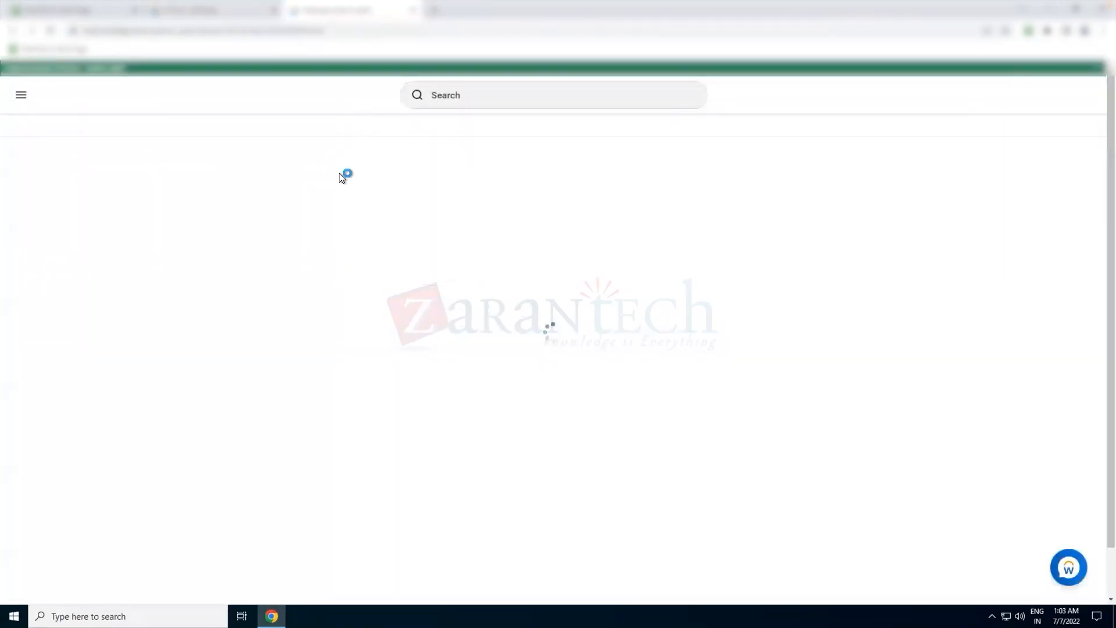
left_click(236, 16)
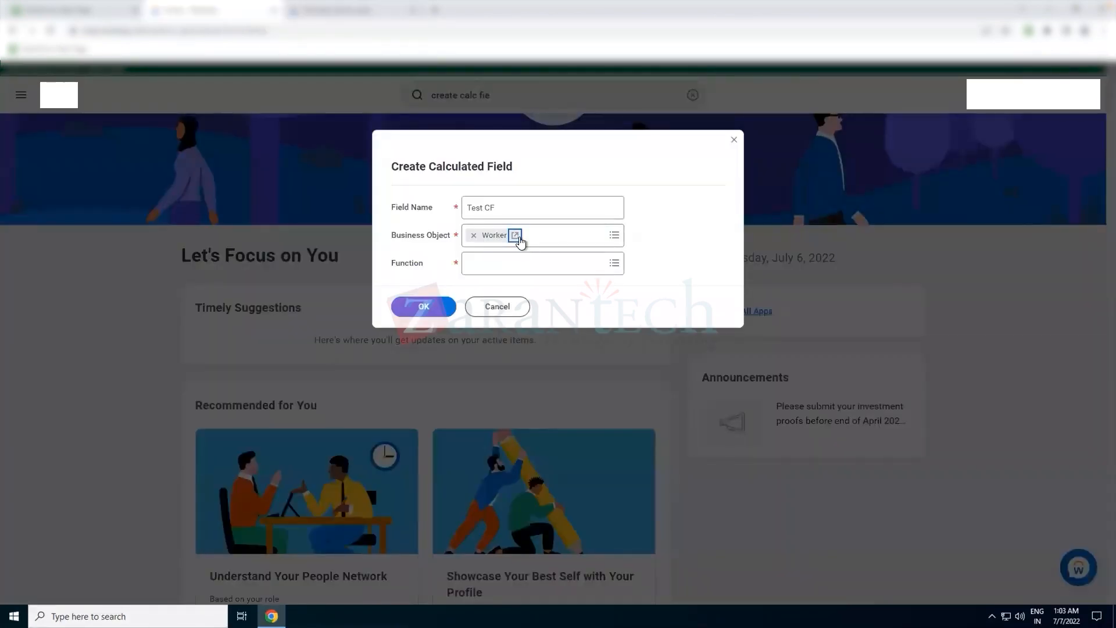
left_click(353, 11)
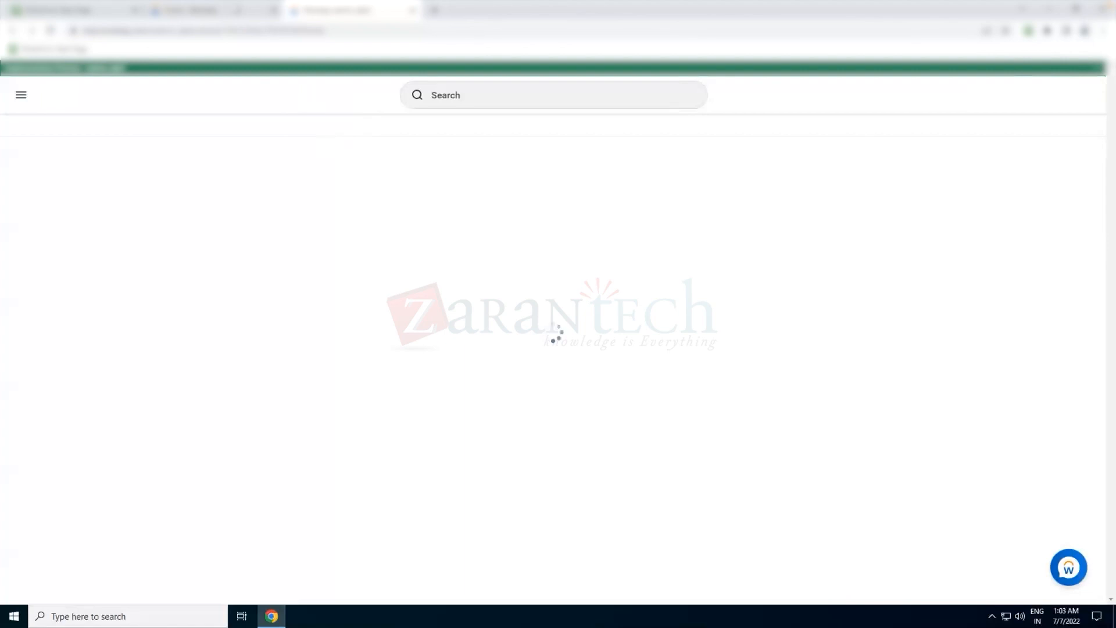
left_click(236, 12)
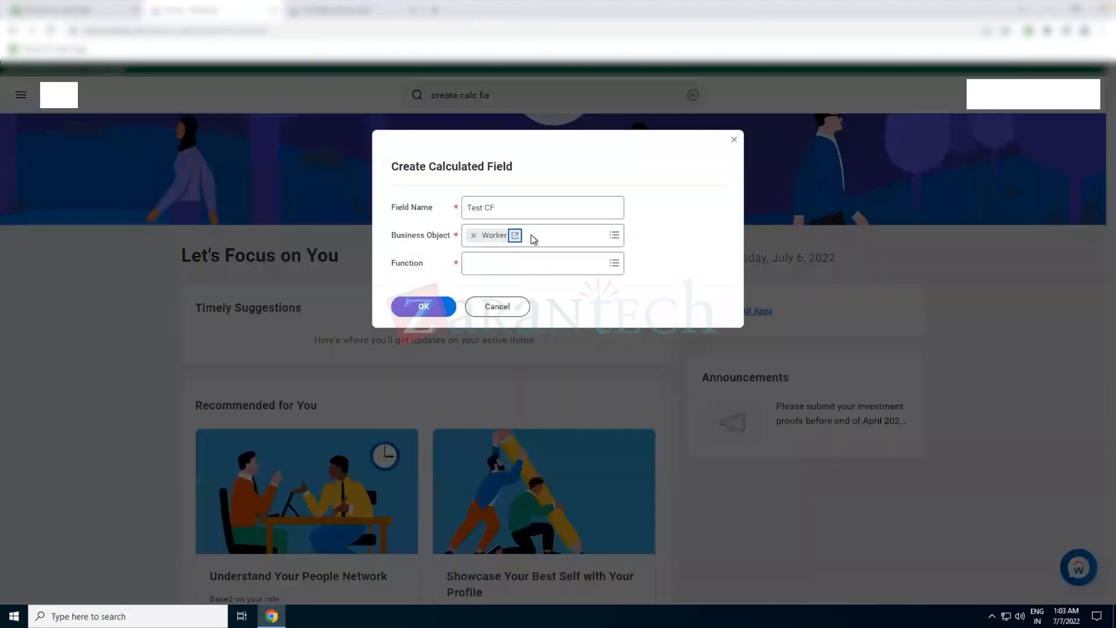
- Set the function to Format Text and confirm the dialog
left_click(526, 262)
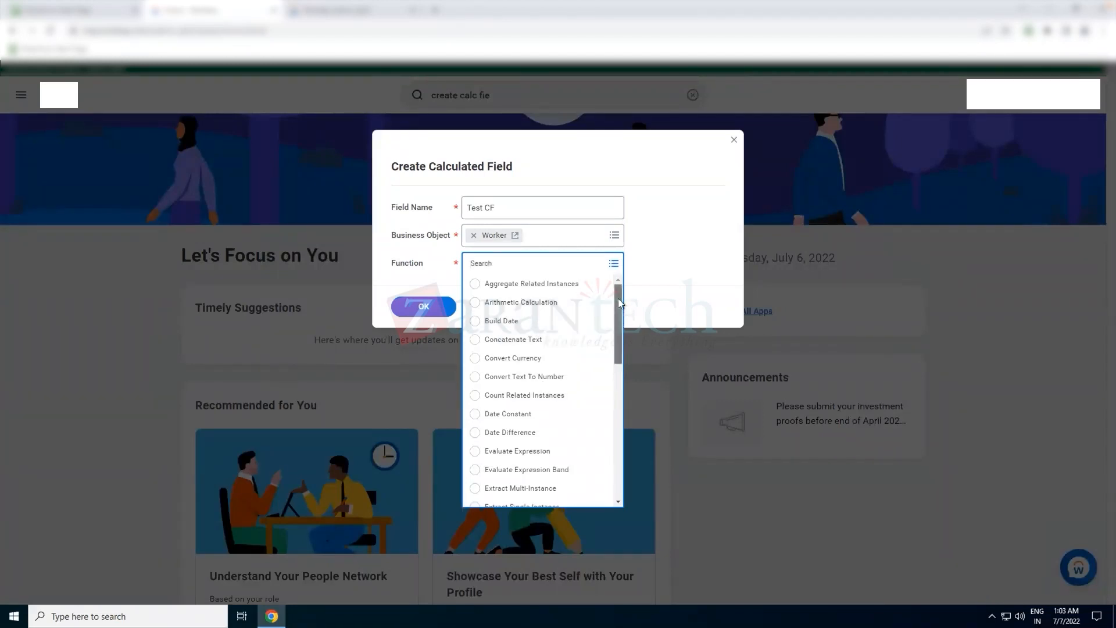
left_click_drag(619, 298, 613, 270)
scroll(625, 376, "down", 3)
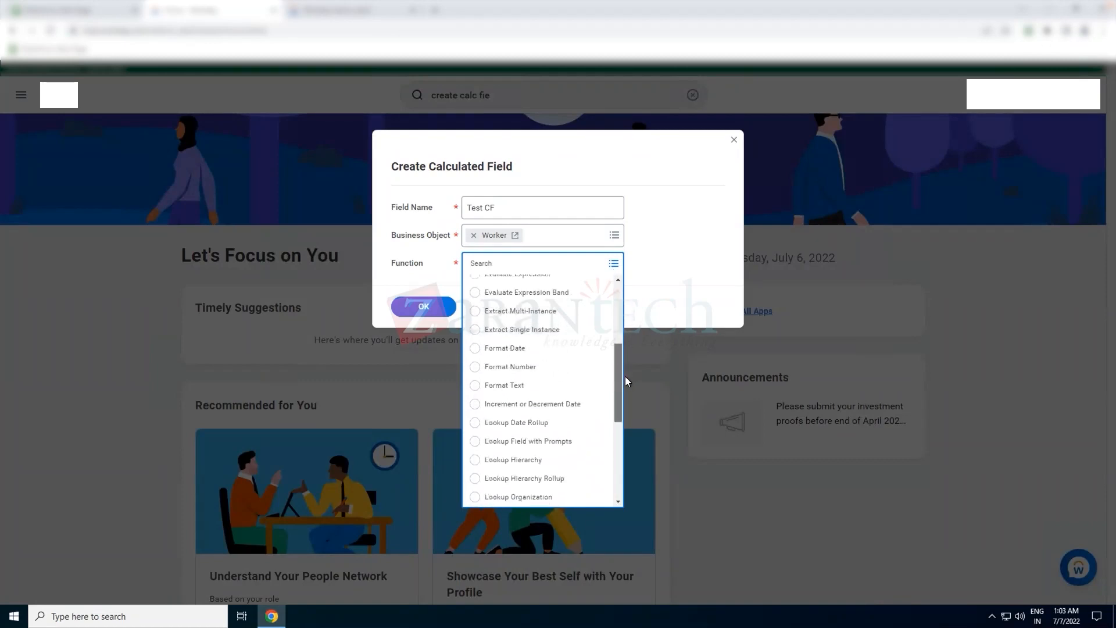
scroll(623, 407, "down", 2)
scroll(623, 433, "down", 3)
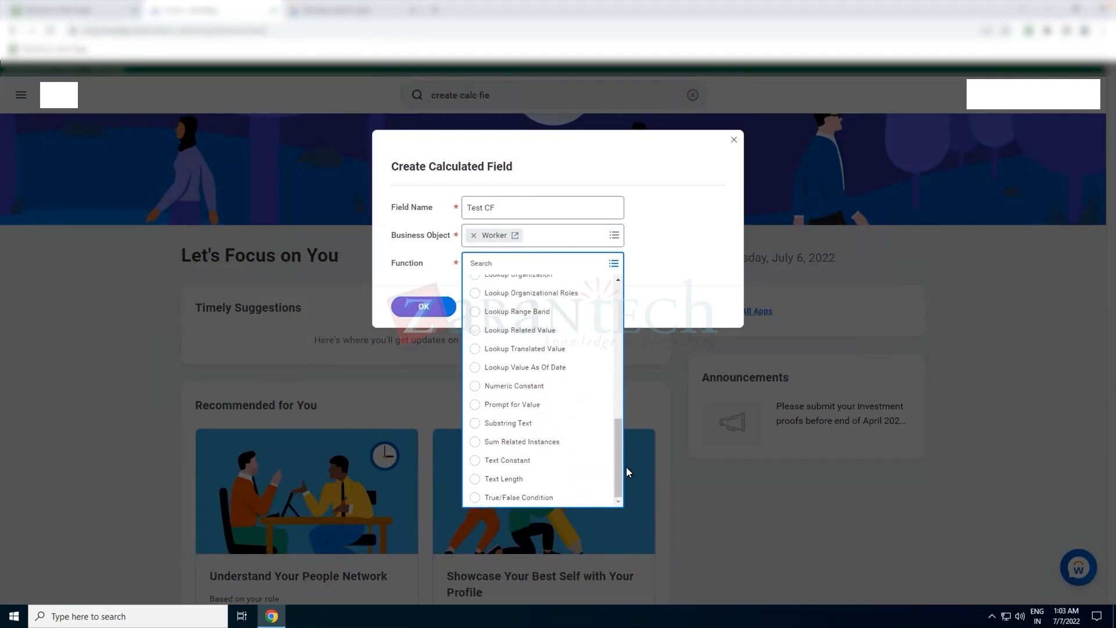
scroll(617, 407, "up", 1)
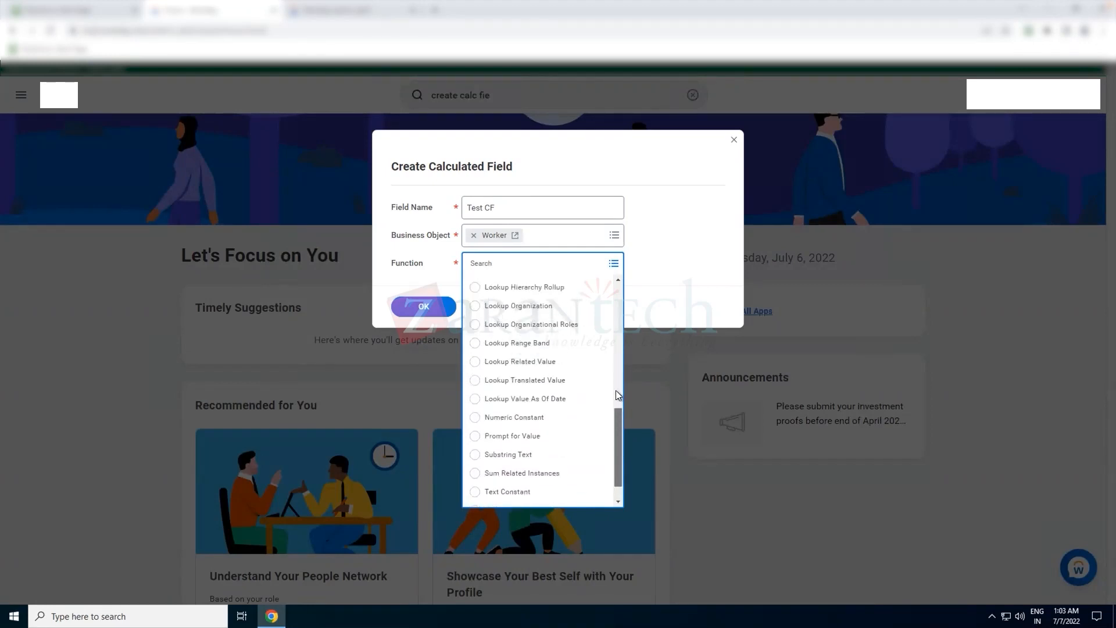
scroll(615, 390, "up", 5)
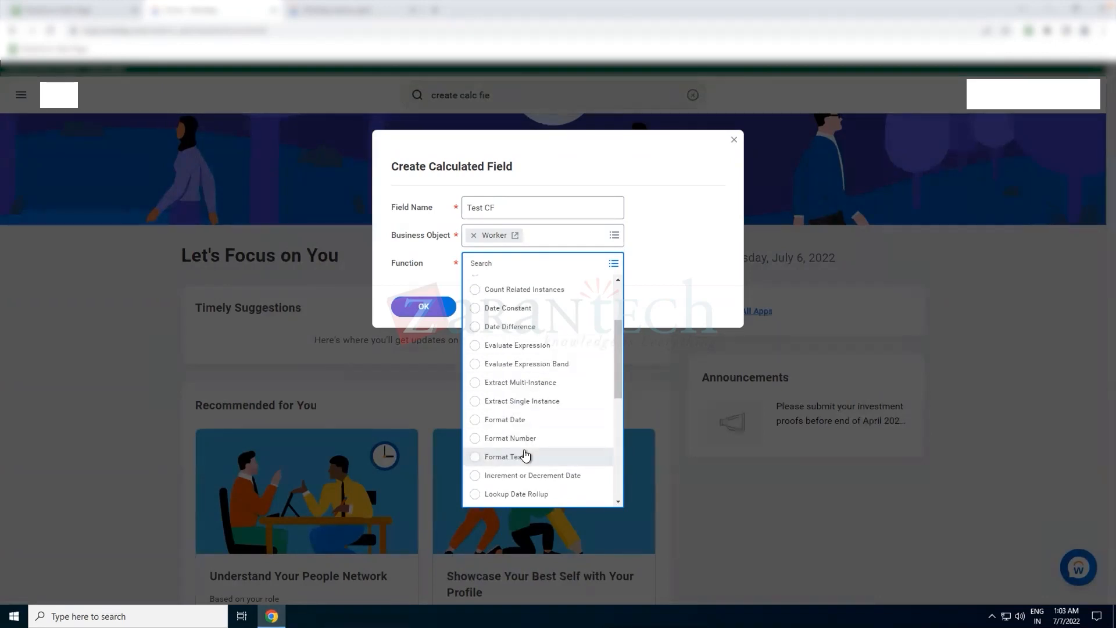
left_click(524, 450)
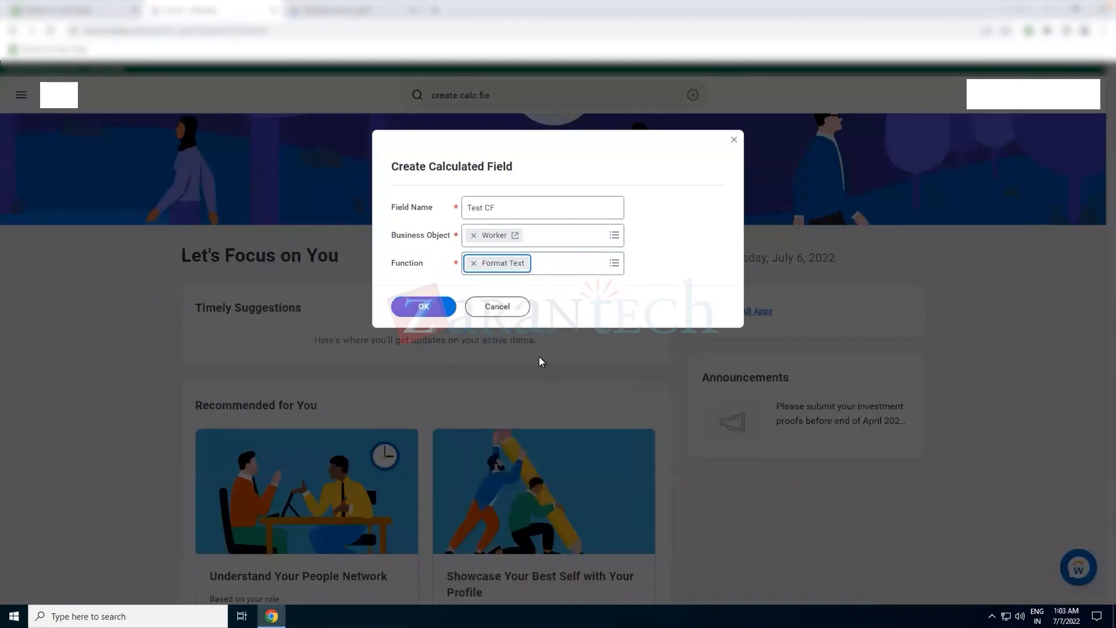
left_click(584, 273)
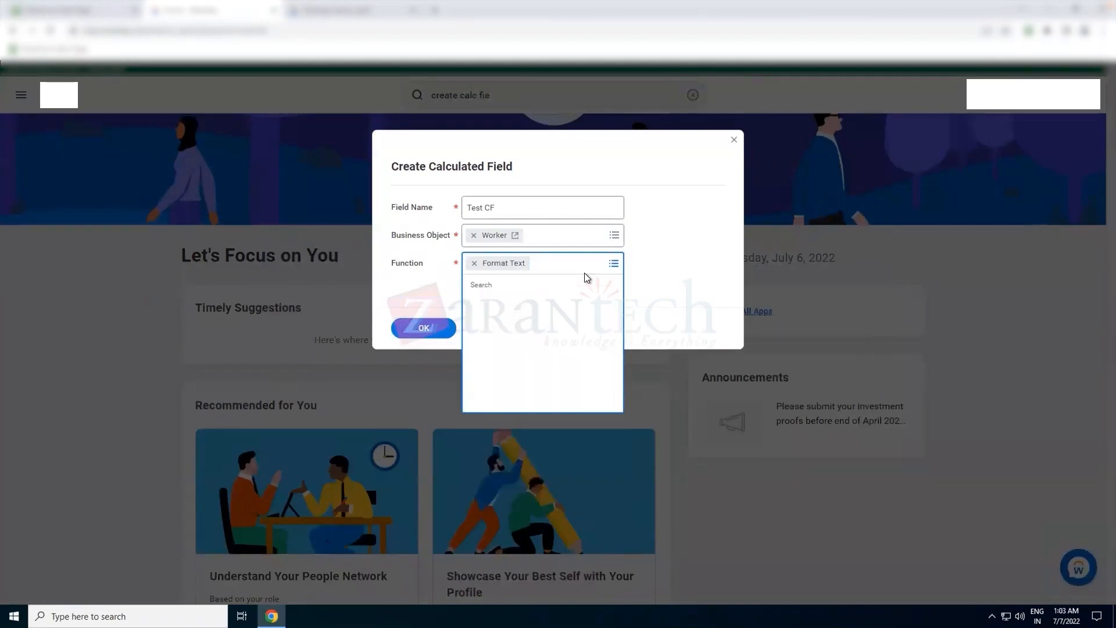
left_click(683, 255)
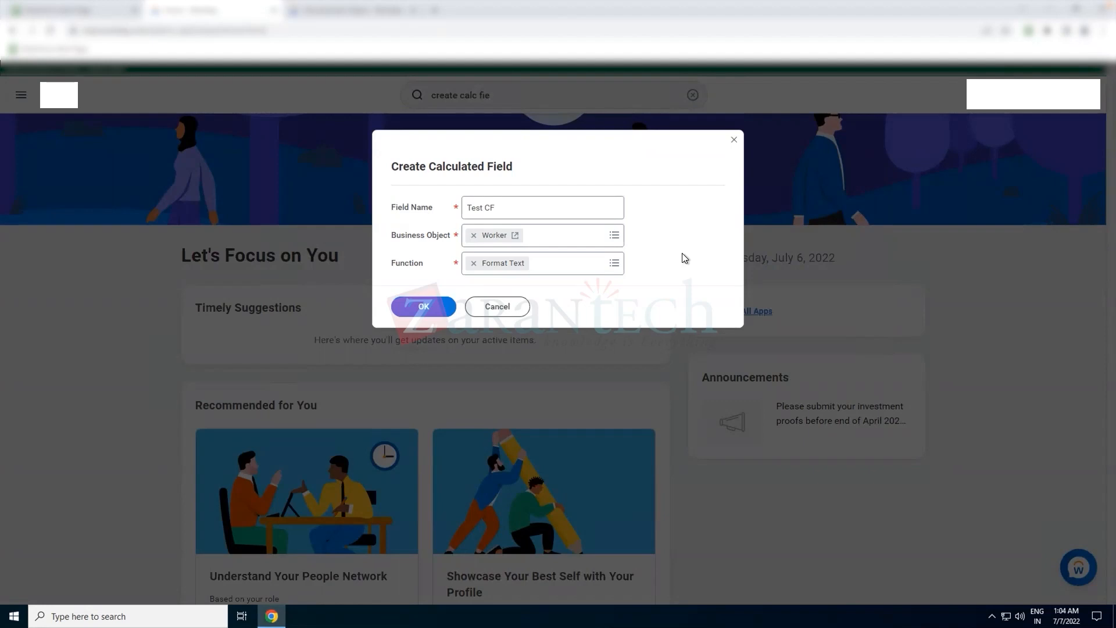
left_click(427, 305)
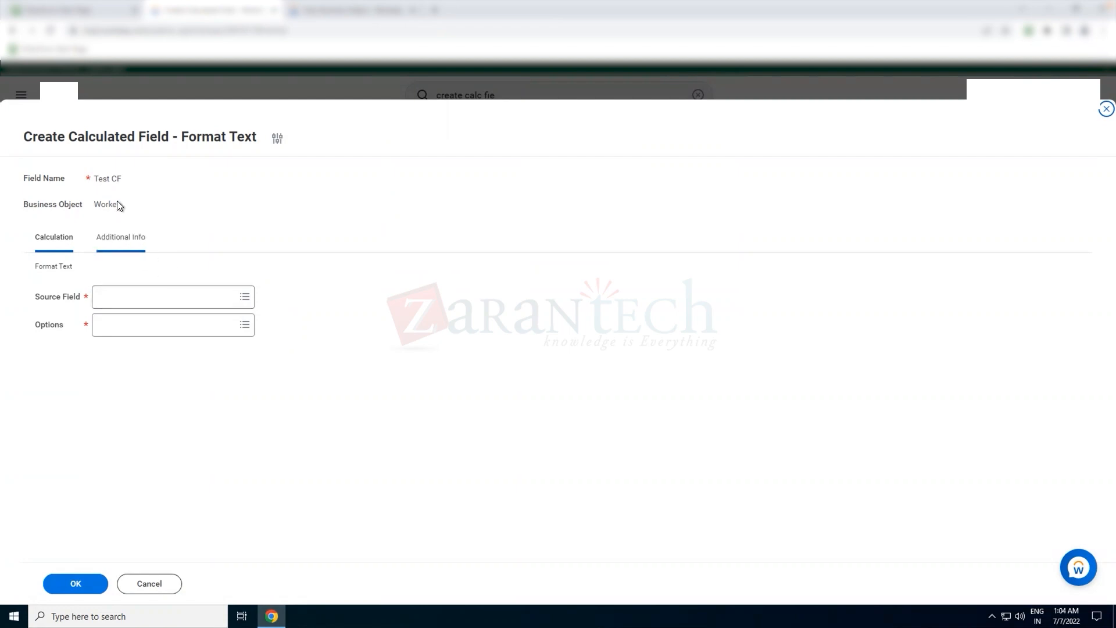
- Search for gender, review the Gender report field details, and select Gender as the source field
left_click(140, 298)
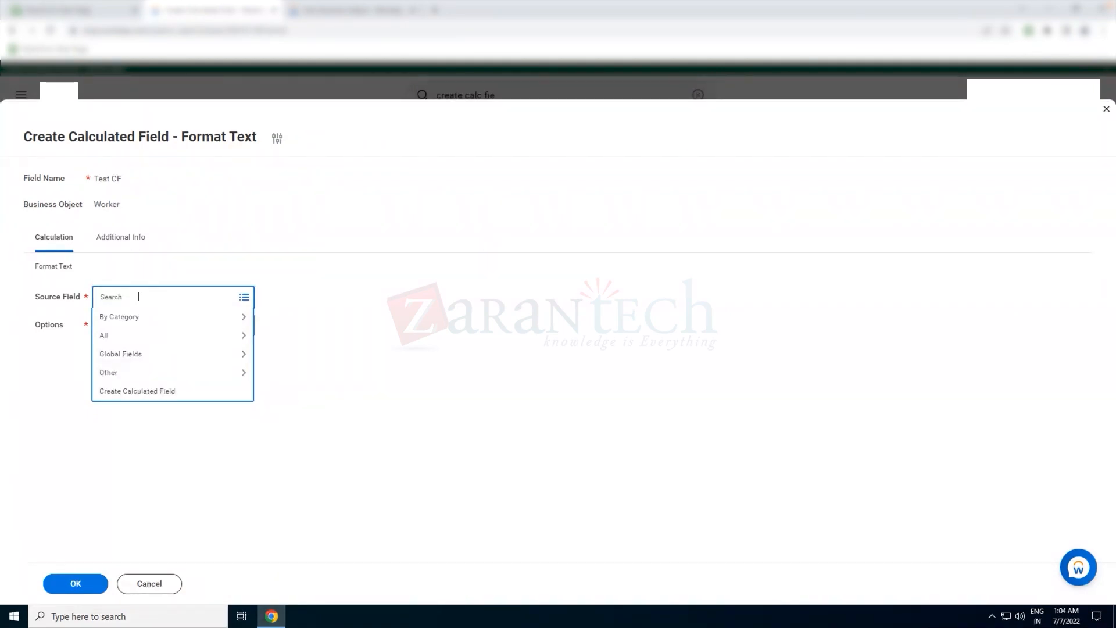
type("gender")
key("Return")
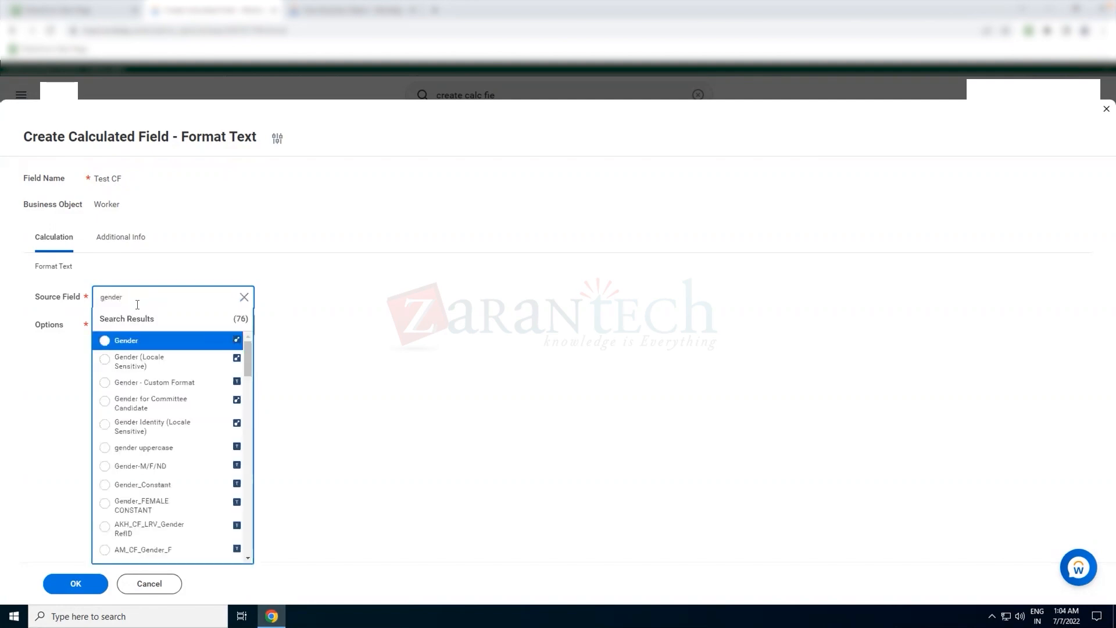
mouse_move(221, 347)
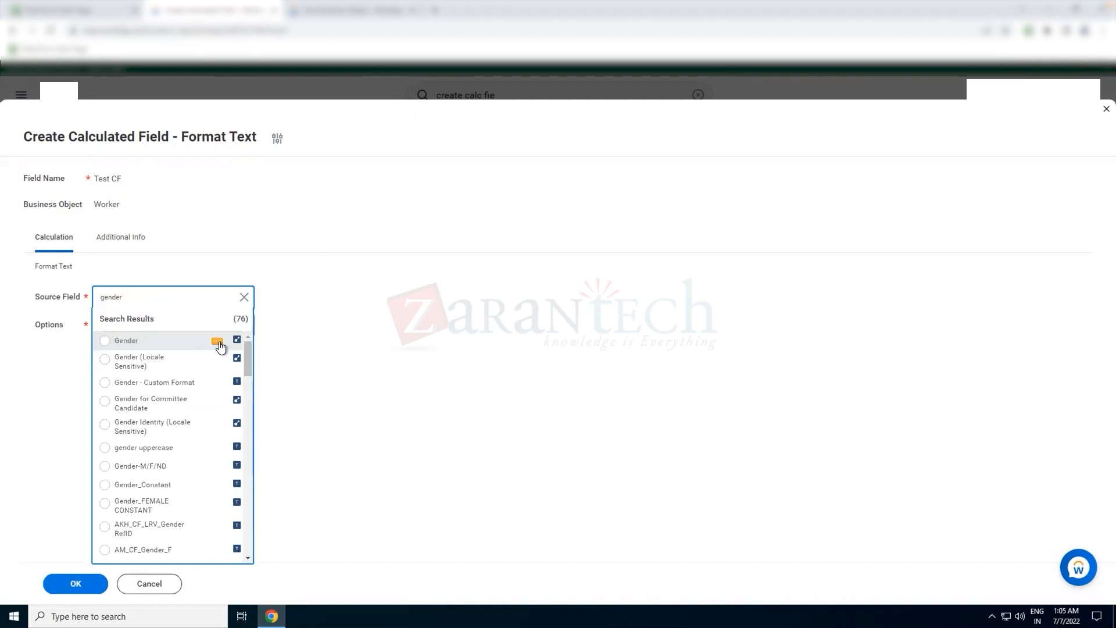
left_click(218, 344)
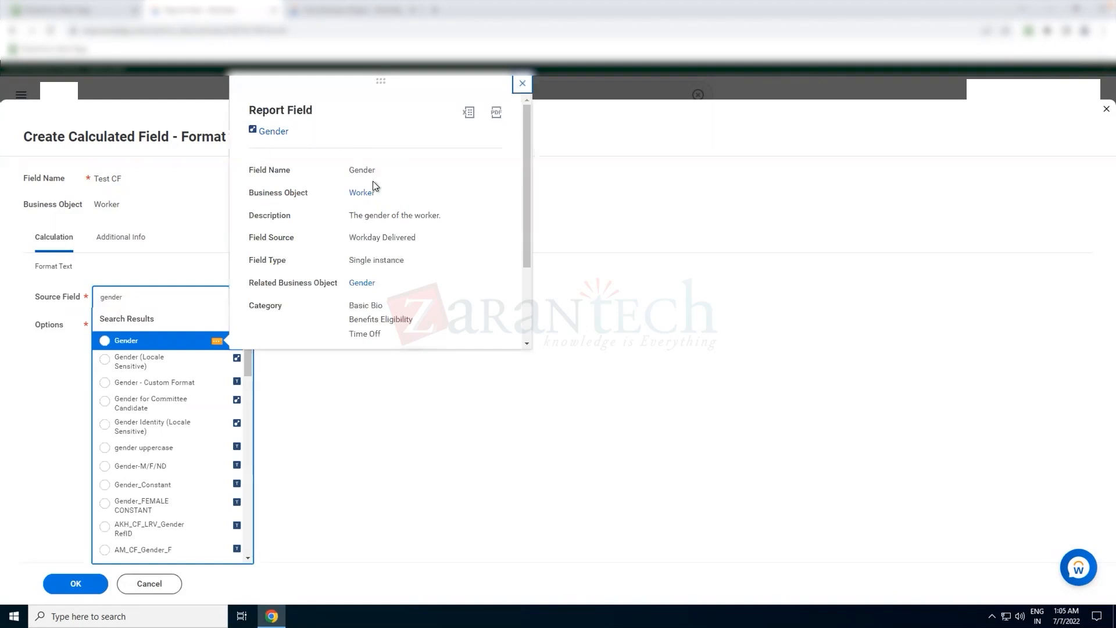
double_click(362, 169)
left_click_drag(441, 215, 362, 220)
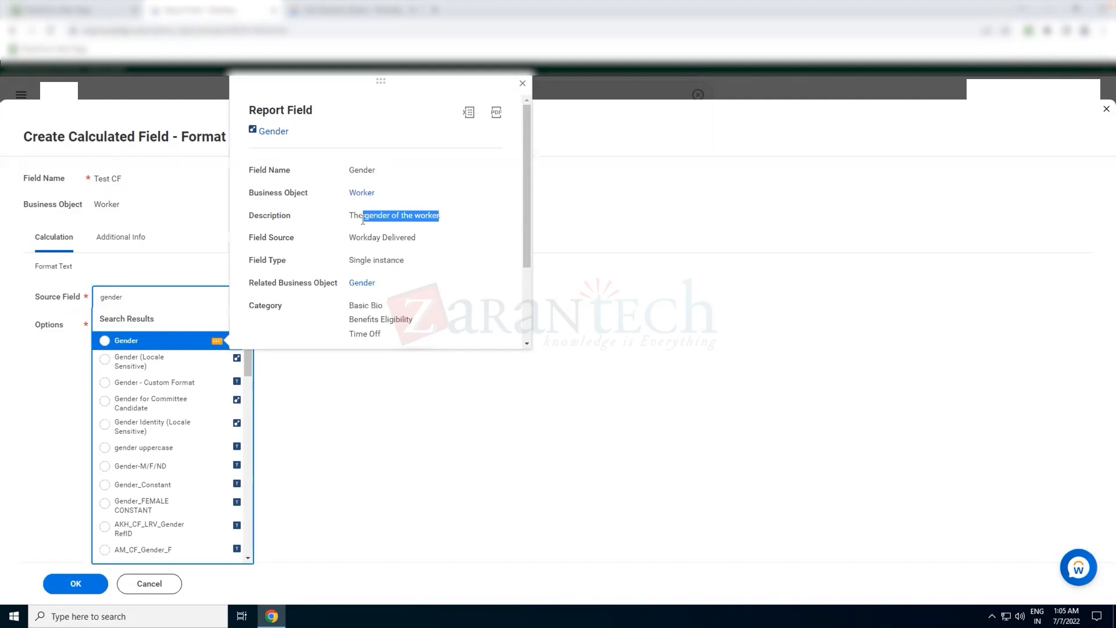
left_click(175, 344)
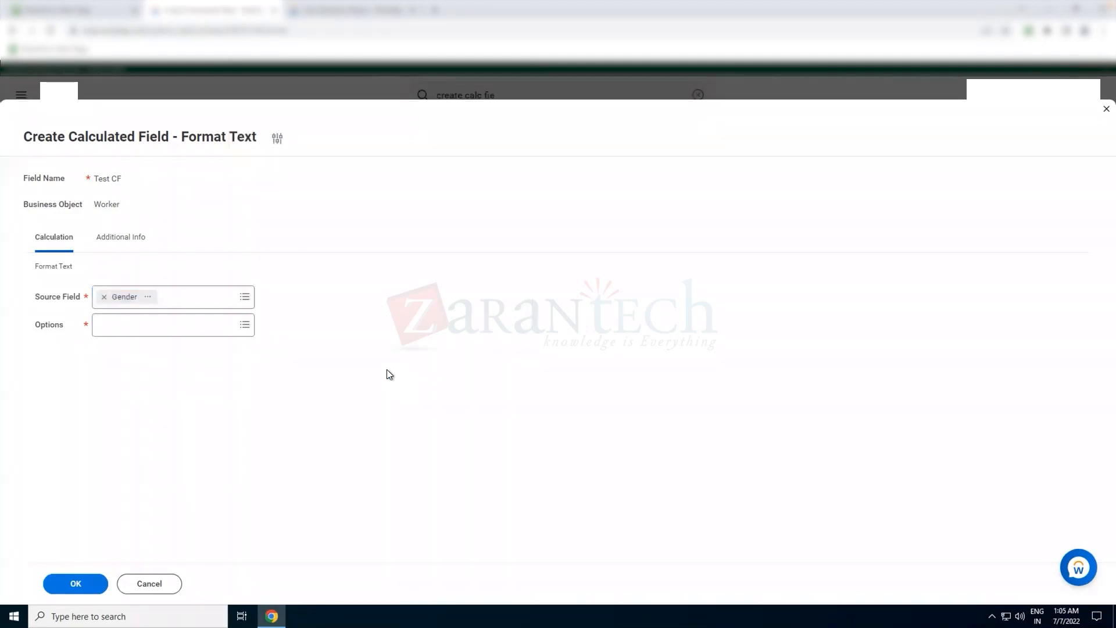
- Inspect the selected Gender source field's report field details
left_click(206, 330)
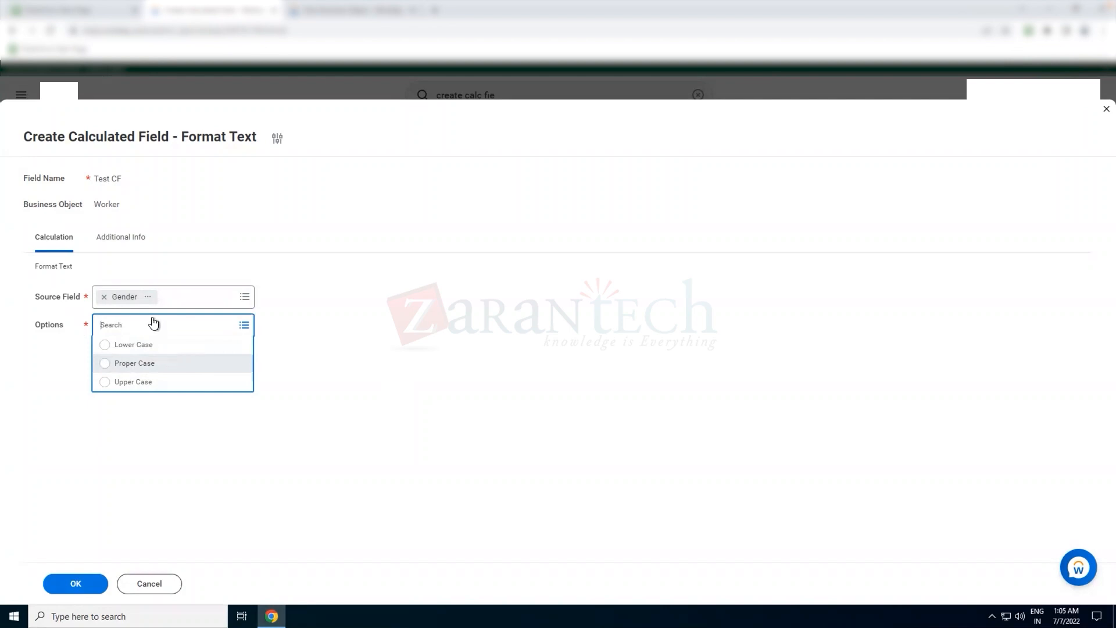
left_click(148, 298)
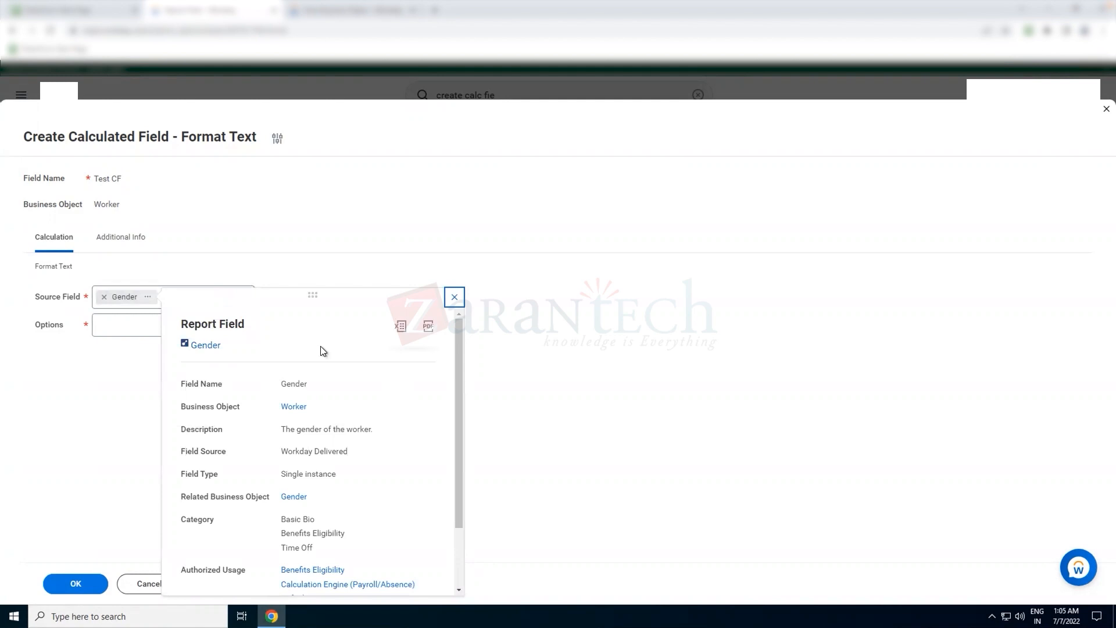
left_click(355, 237)
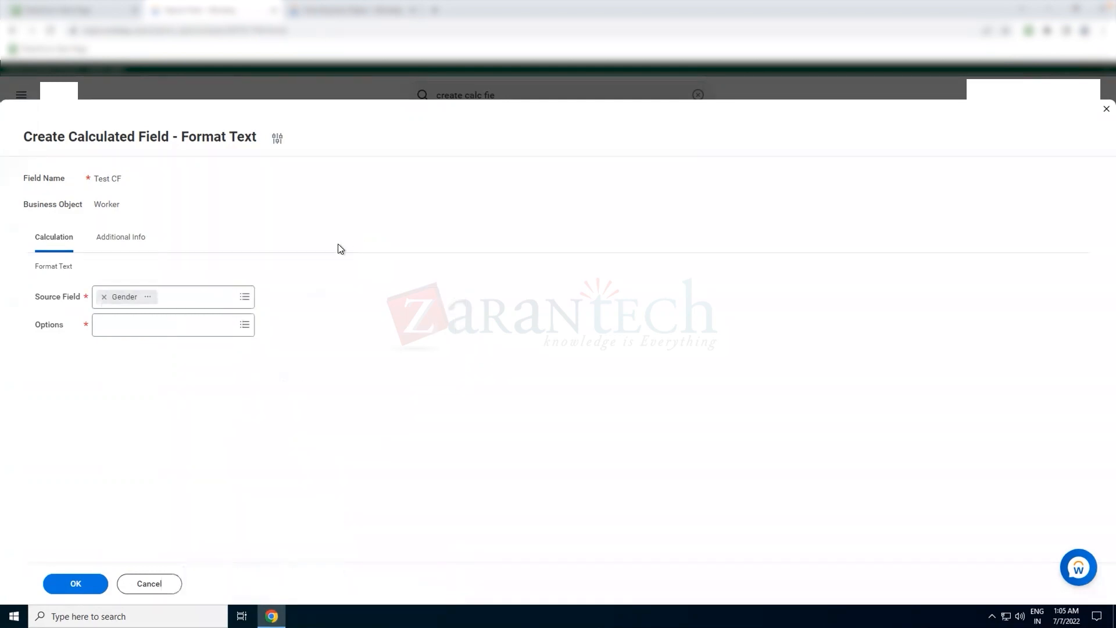
- Set the calculated field's option to Upper Case and save the calculated field
left_click(180, 325)
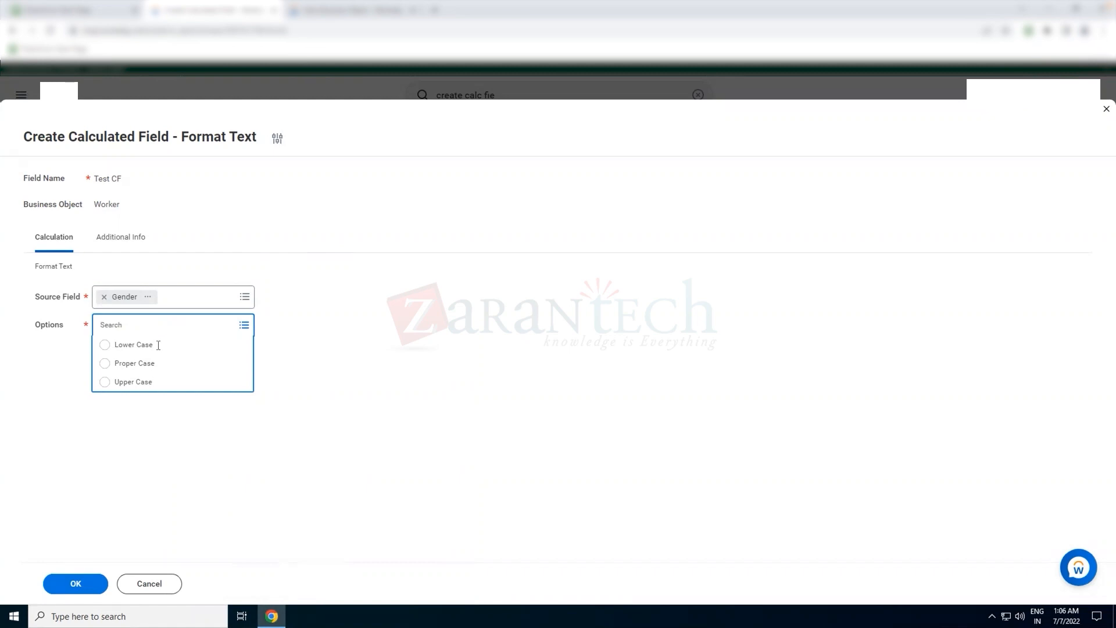
left_click(143, 383)
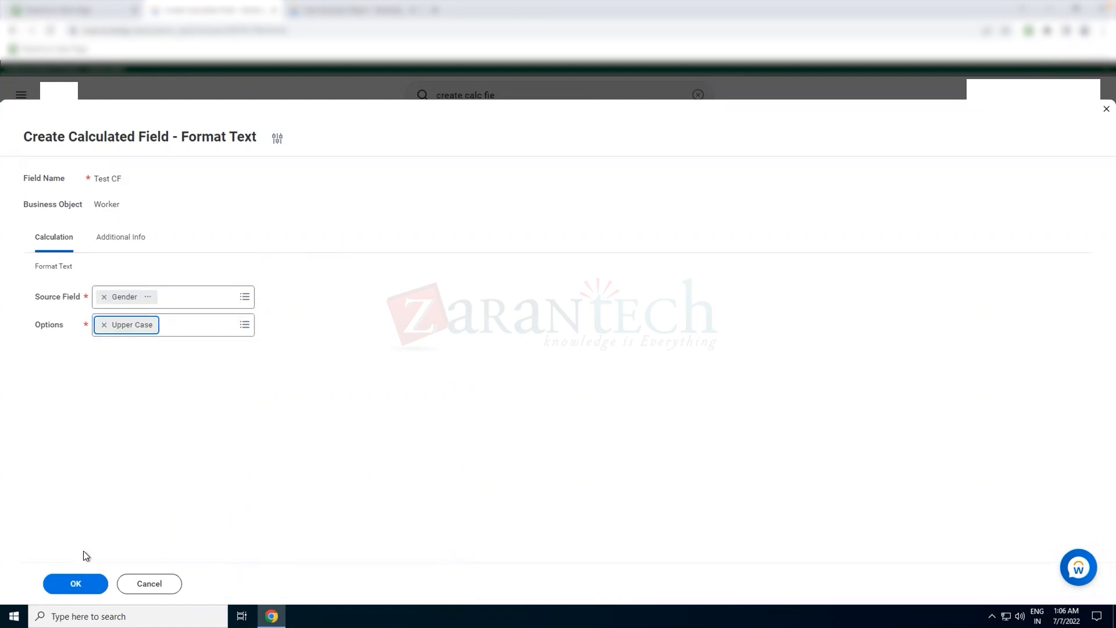
left_click(75, 584)
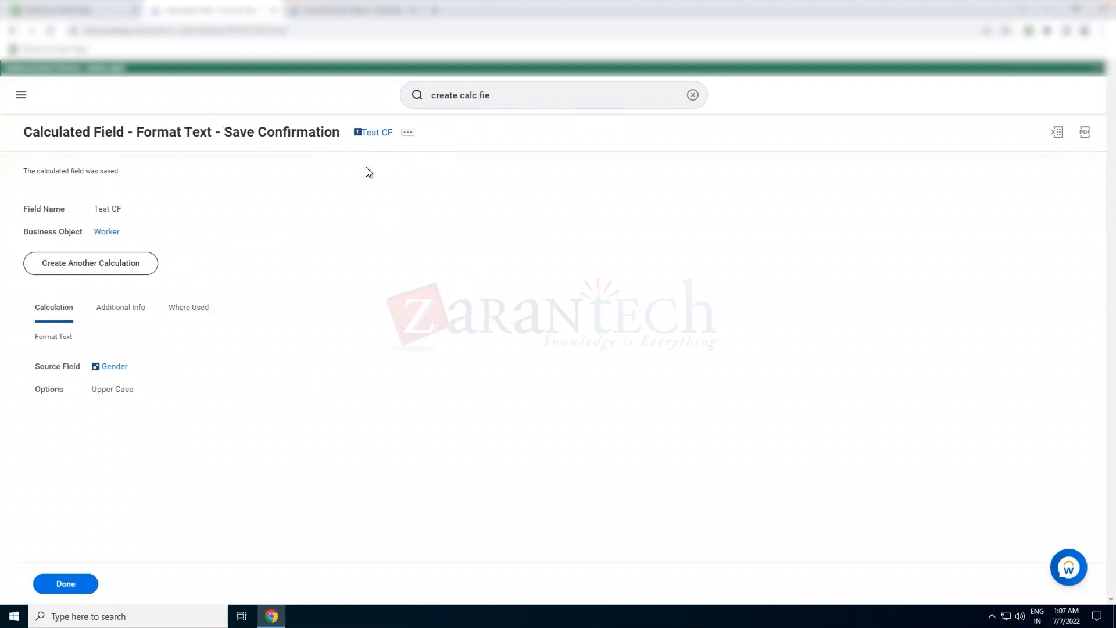
- Search for and open the Create Custom Report task
left_click(691, 96)
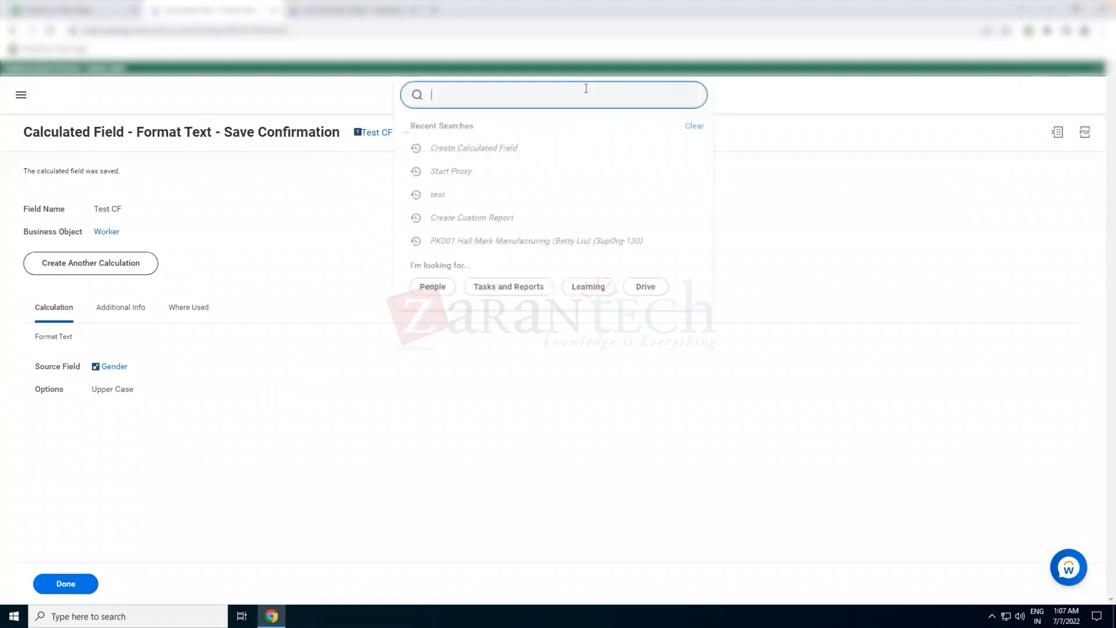
left_click(762, 228)
left_click(457, 93)
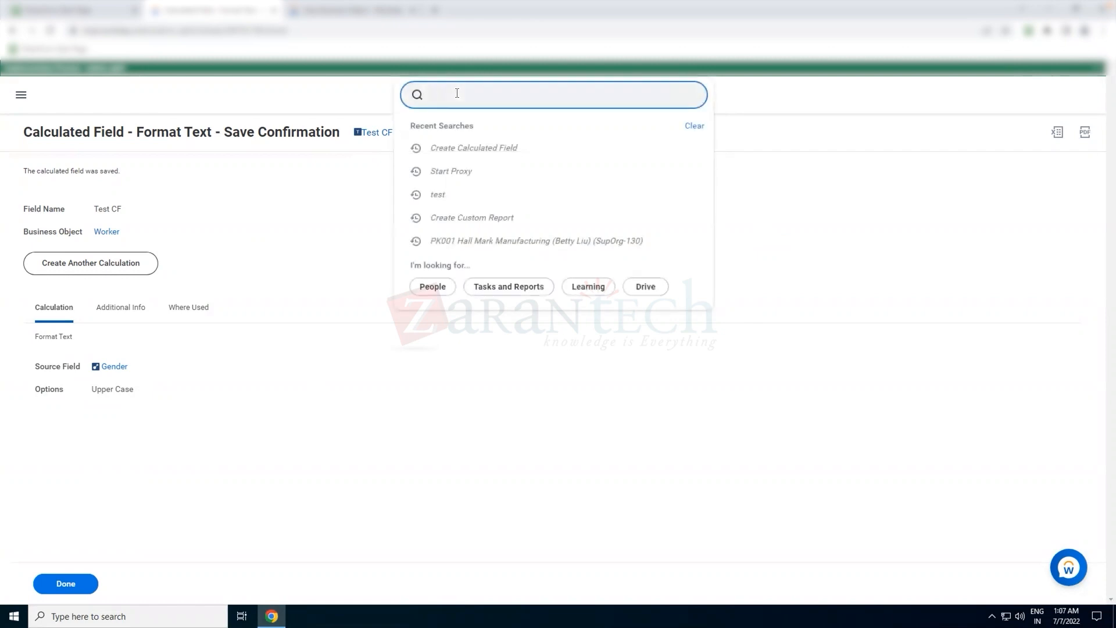
type("create cjs")
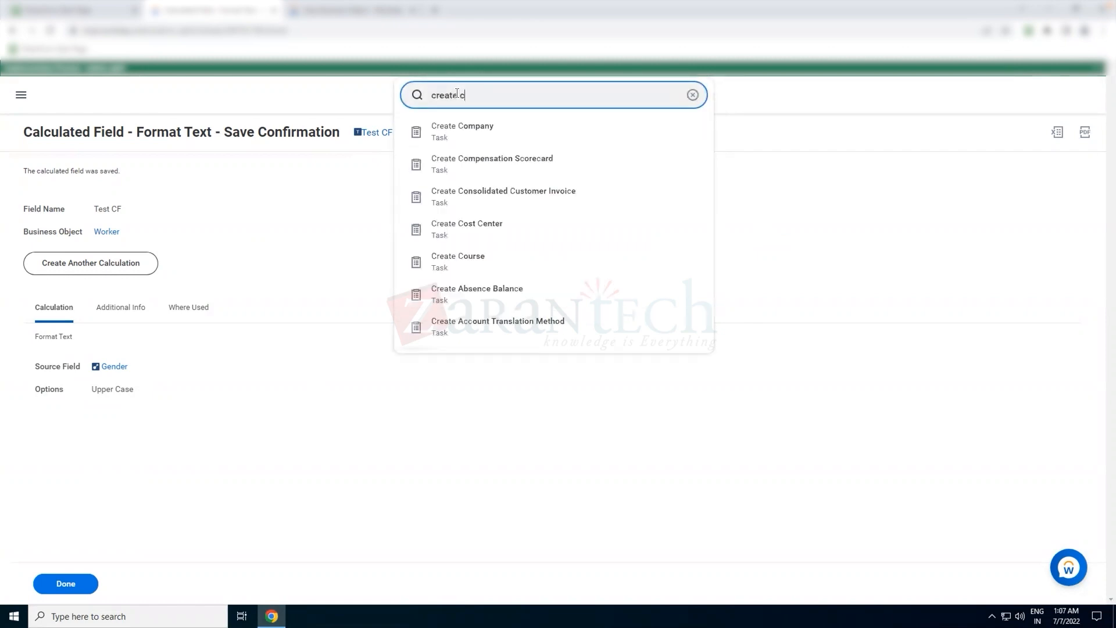
type("us repo")
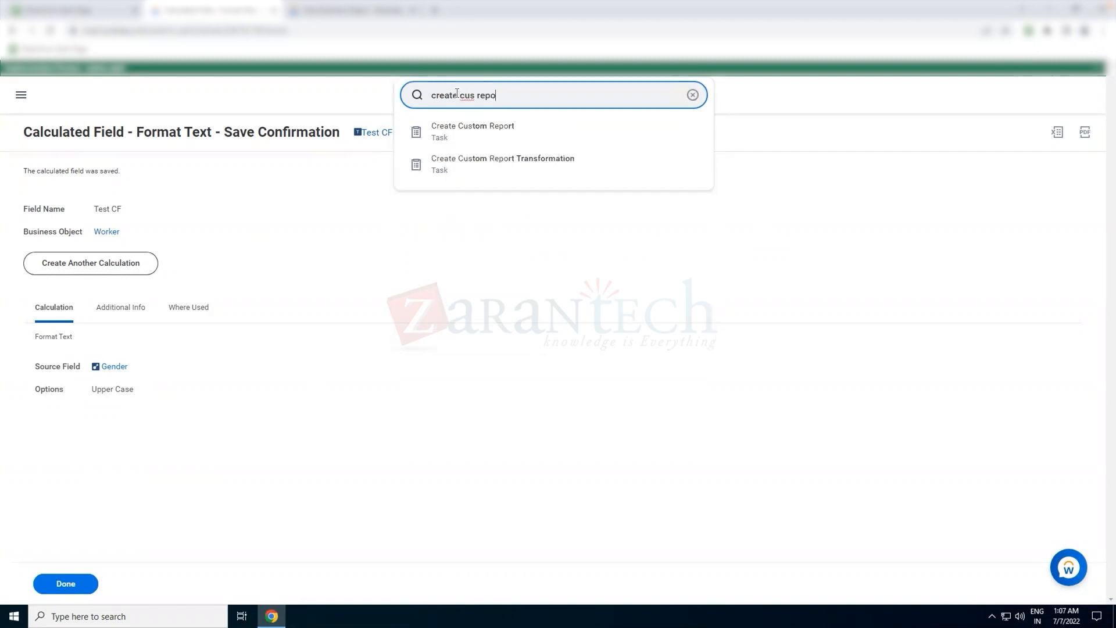
left_click(469, 128)
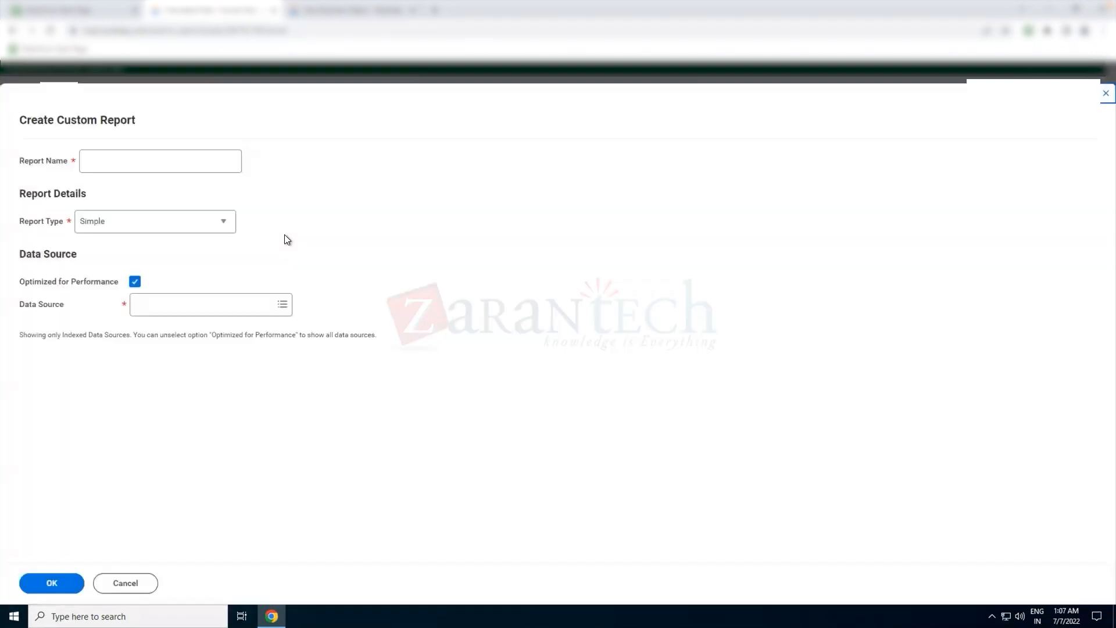
- Name the report Test Report and set the report type to Advanced
left_click(138, 165)
type("Test Report")
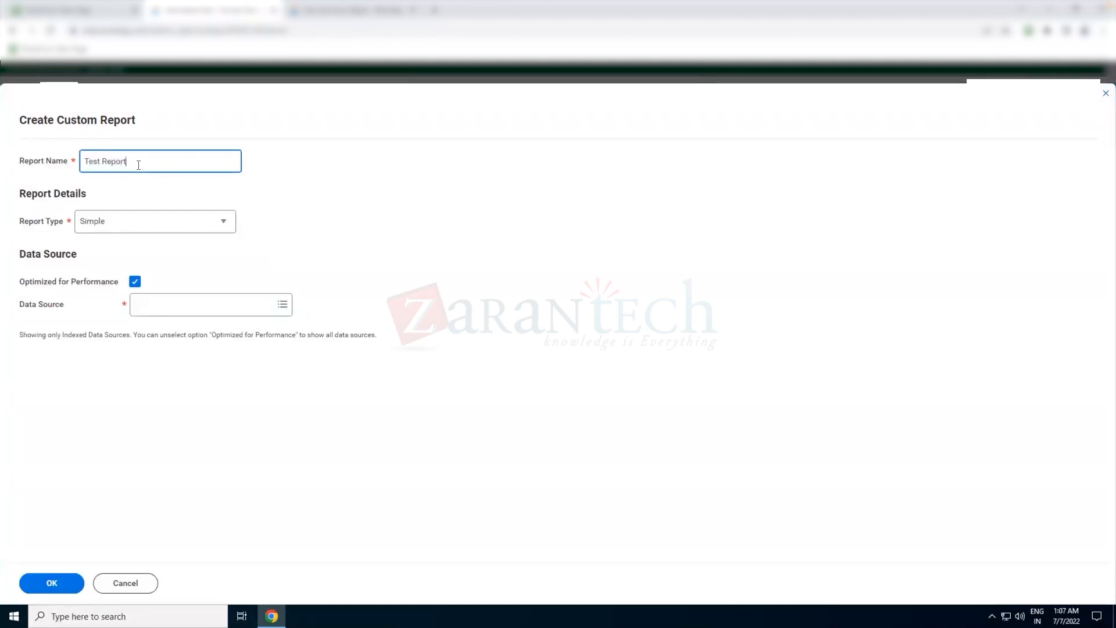
key("Tab")
key("a")
left_click(397, 231)
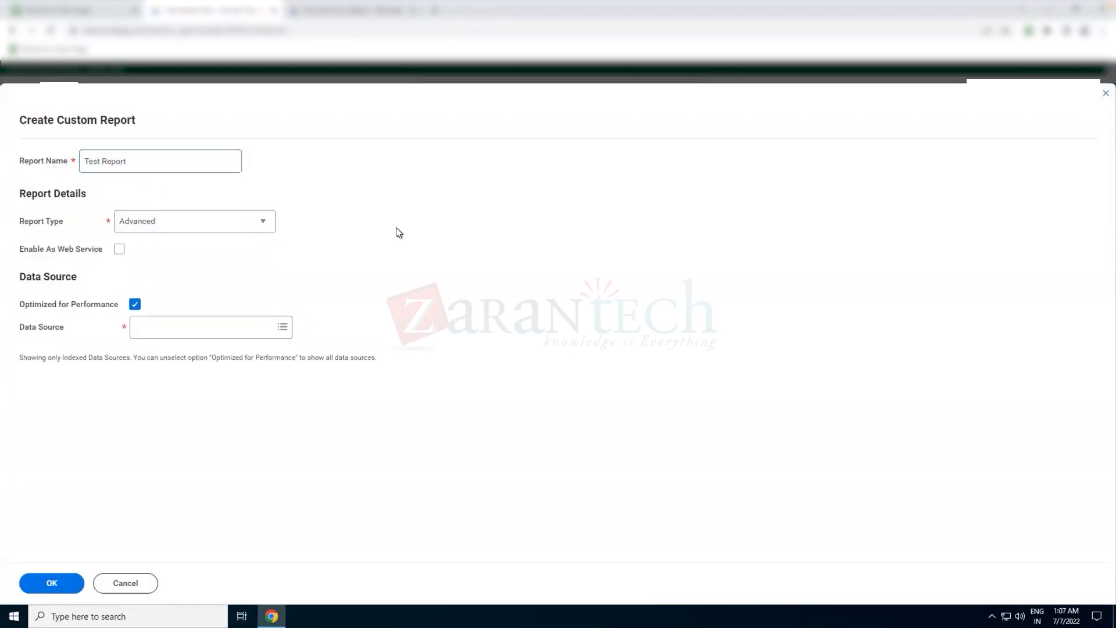
- Set the data source to Workers for HCM Reporting and confirm the dialog
left_click(151, 330)
type("Hcm")
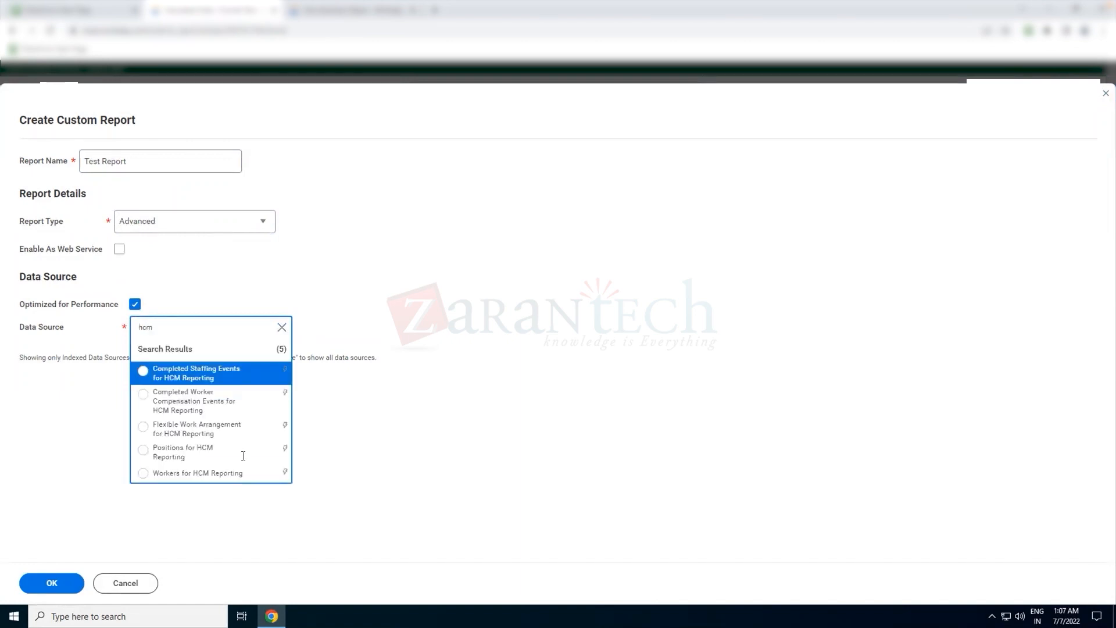
left_click(264, 475)
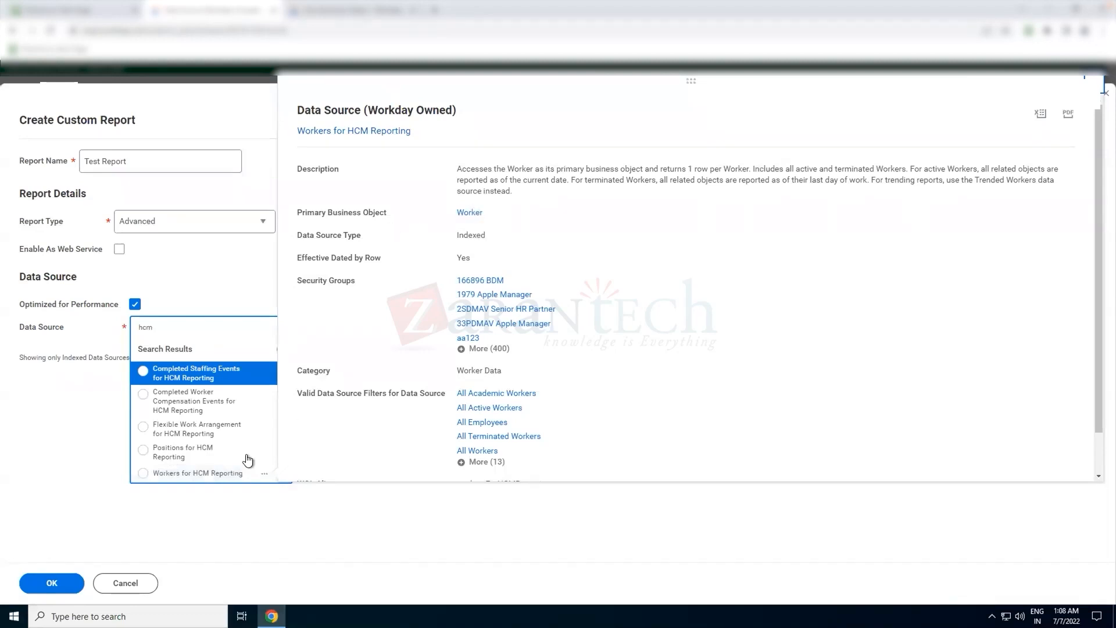
left_click(143, 473)
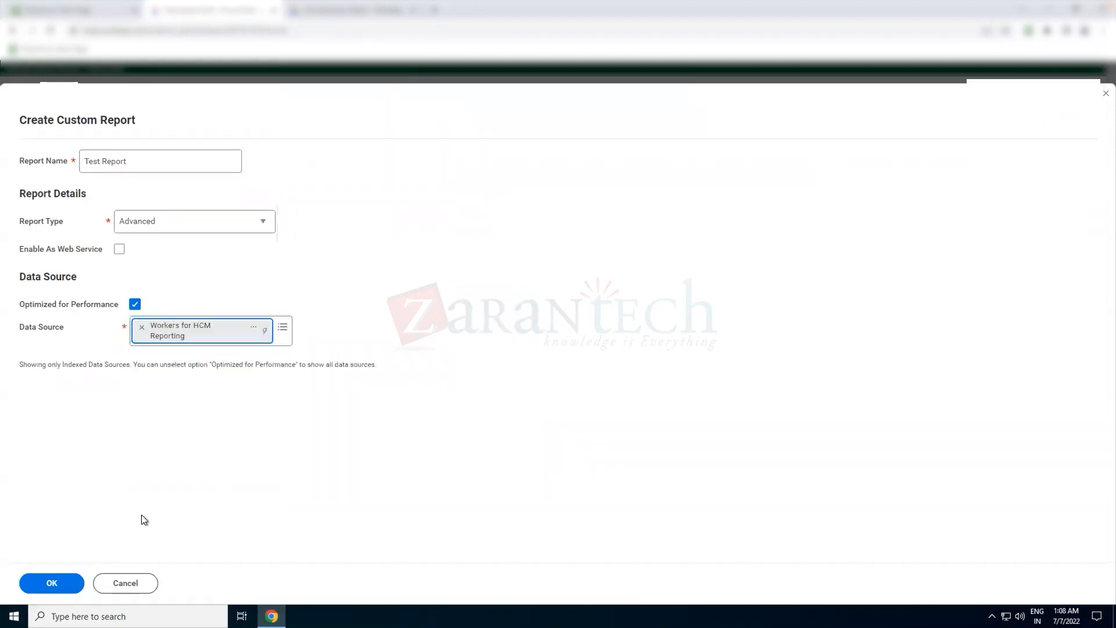
left_click(54, 584)
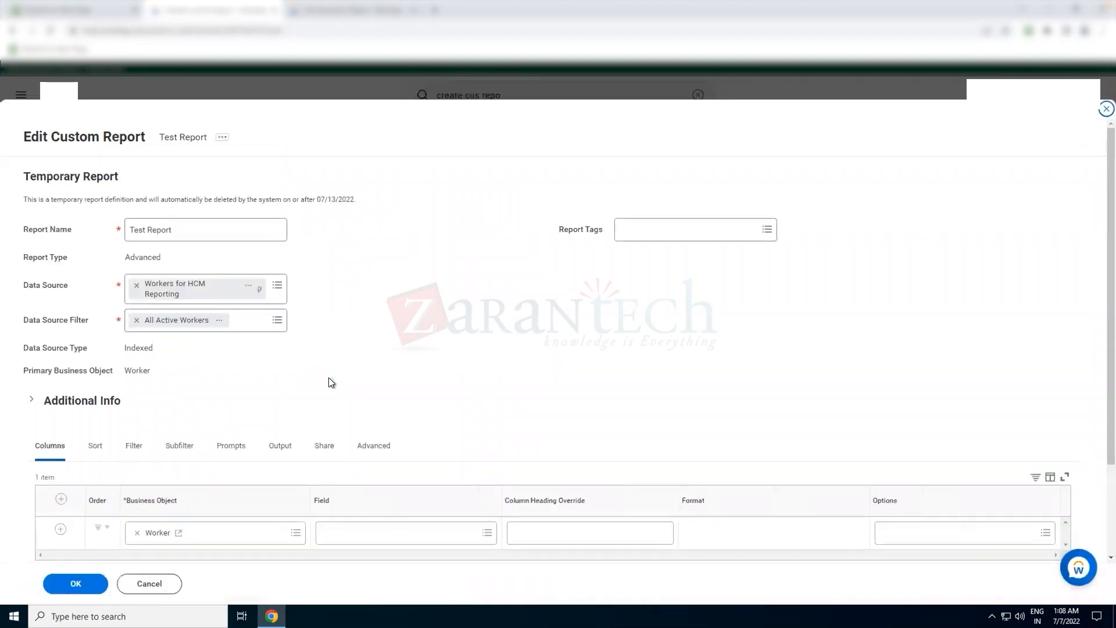
- Search the first column's field for test cf and inspect the details of the top Test CF result
scroll(330, 381, "down", 1)
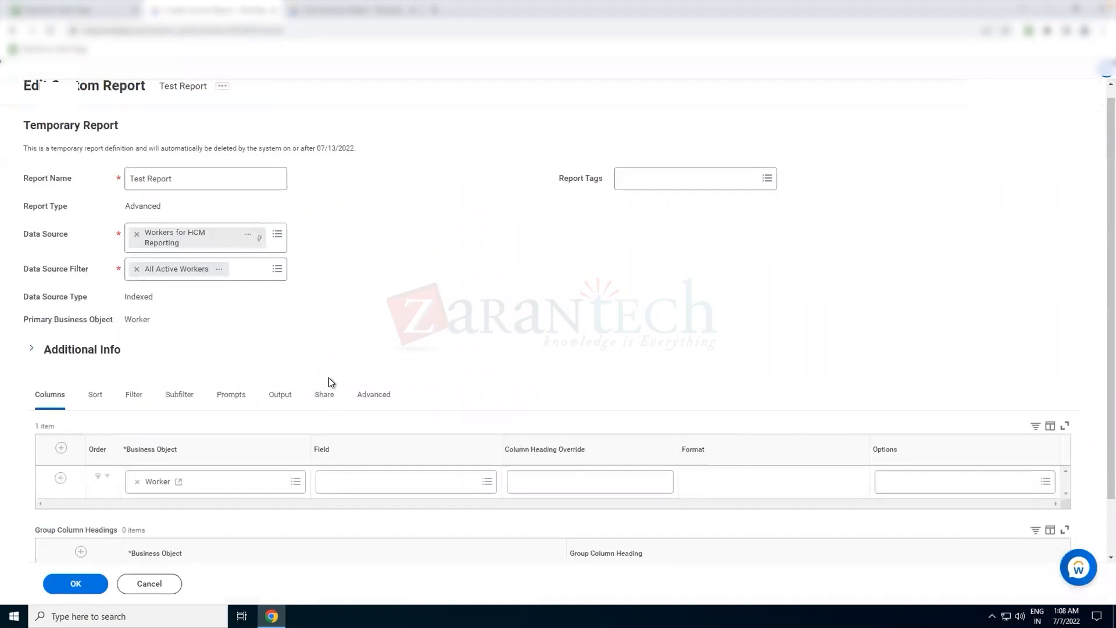
left_click(375, 483)
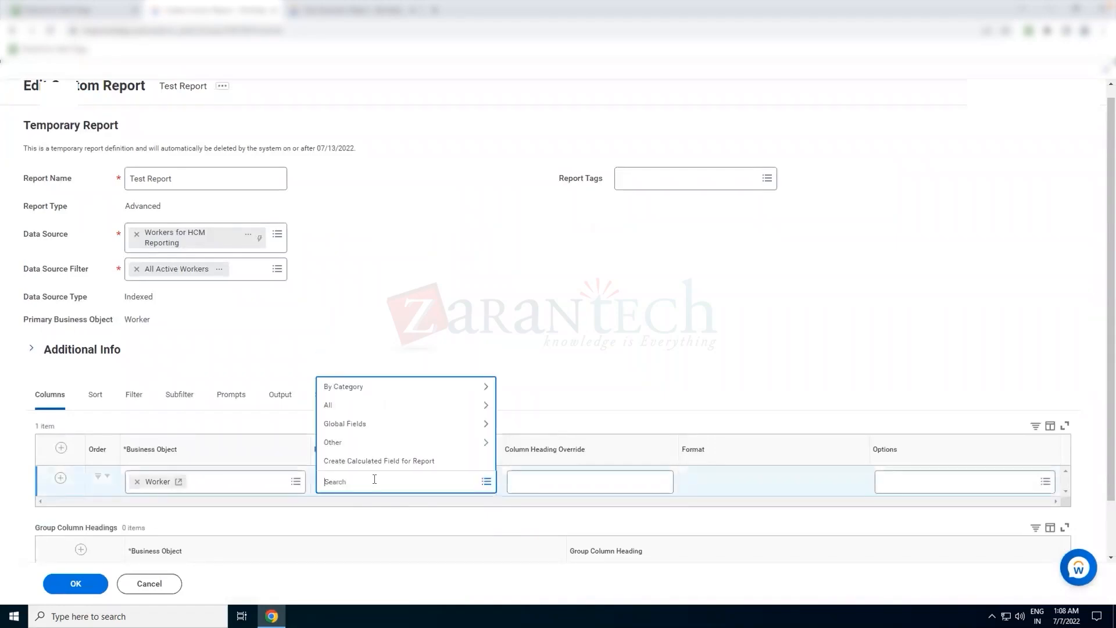
type("test cf")
key("Return")
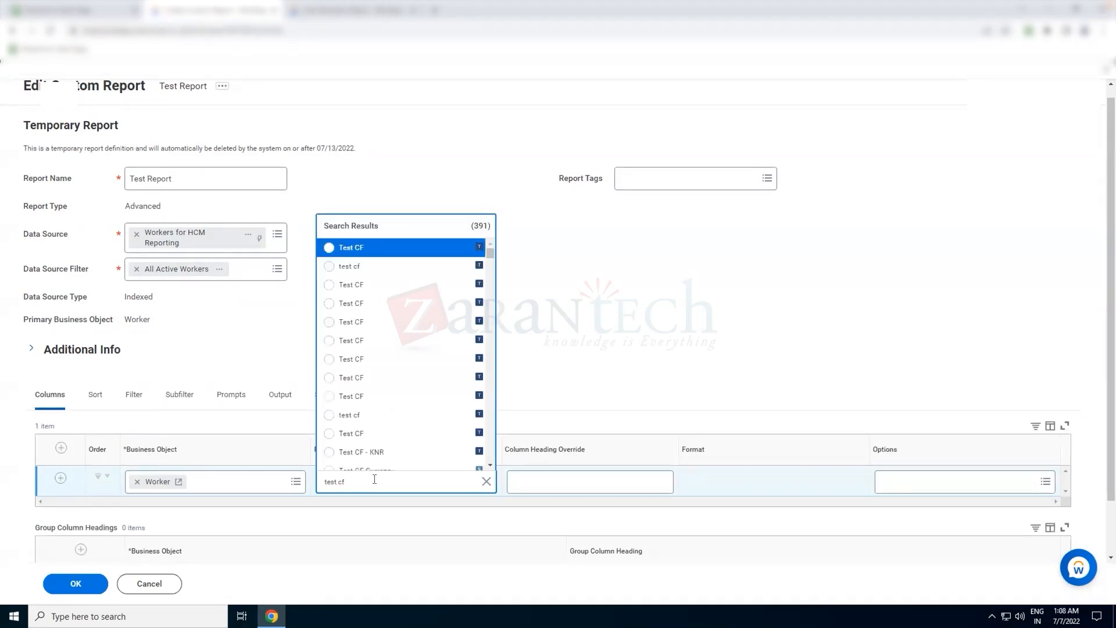
mouse_move(365, 247)
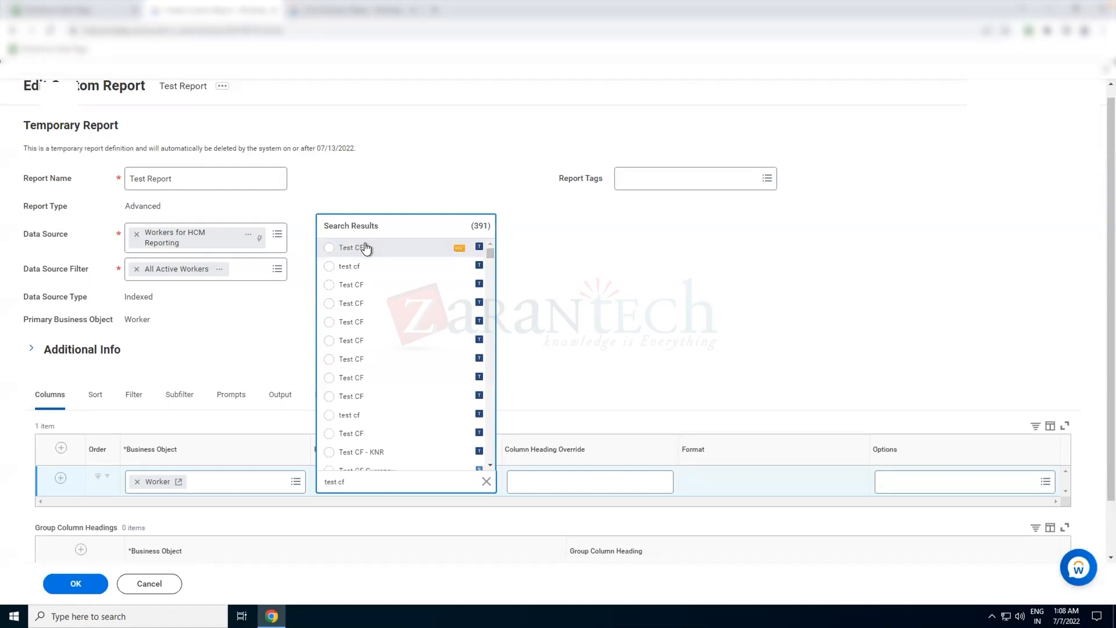
left_click(458, 249)
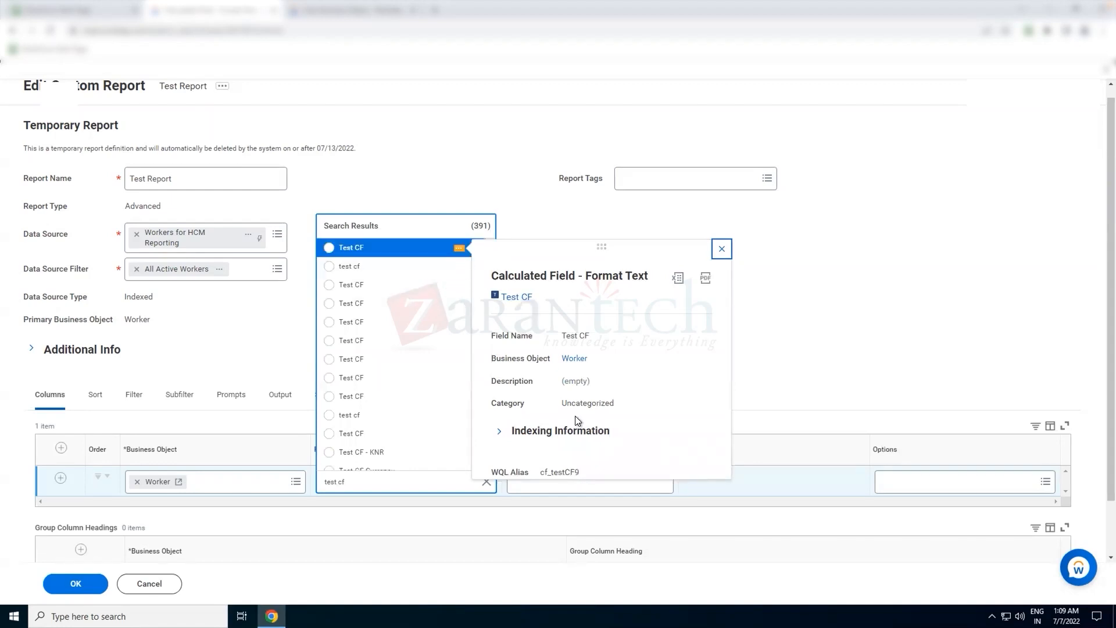
scroll(444, 346, "down", 3)
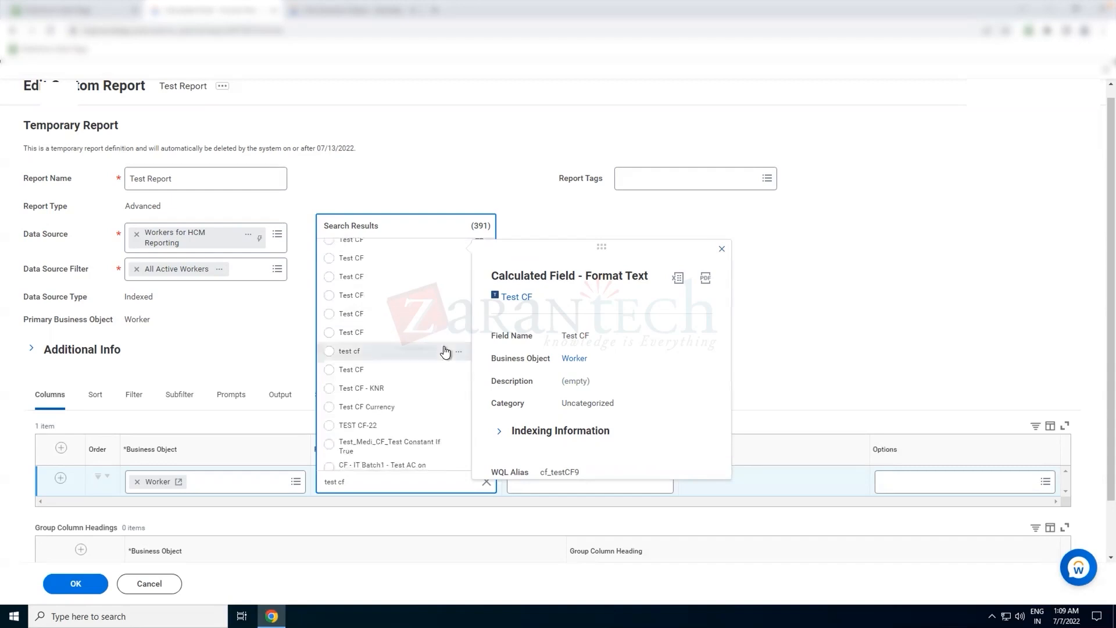
scroll(444, 347, "up", 2)
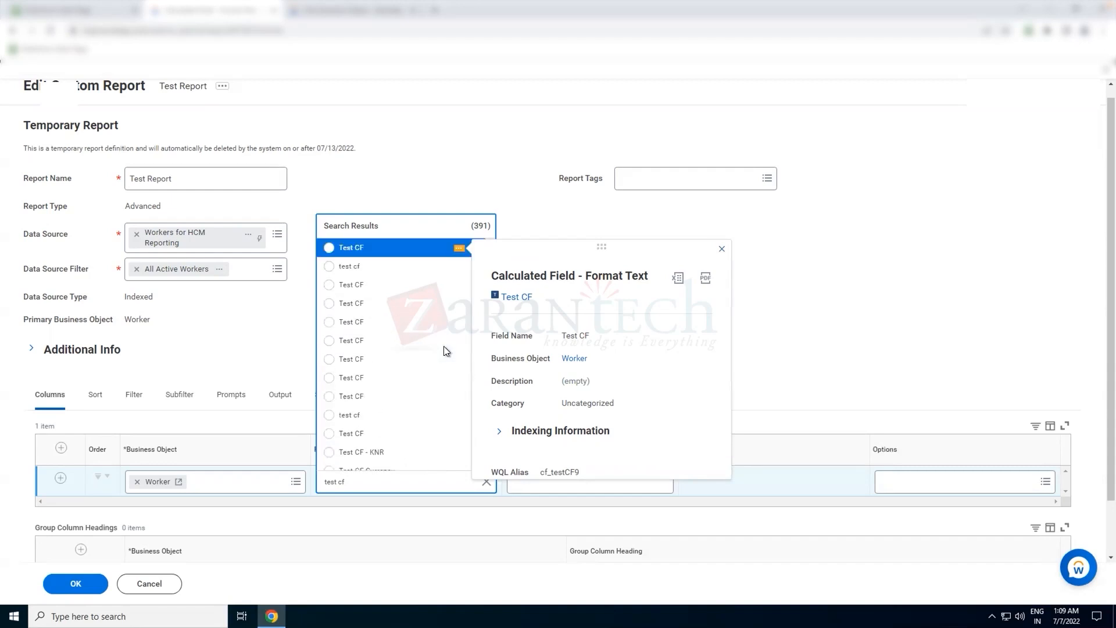
- Open the Test CF calculated field in a new tab and review its Additional Info, Where Used and Calculation tabs
right_click(511, 302)
left_click(528, 308)
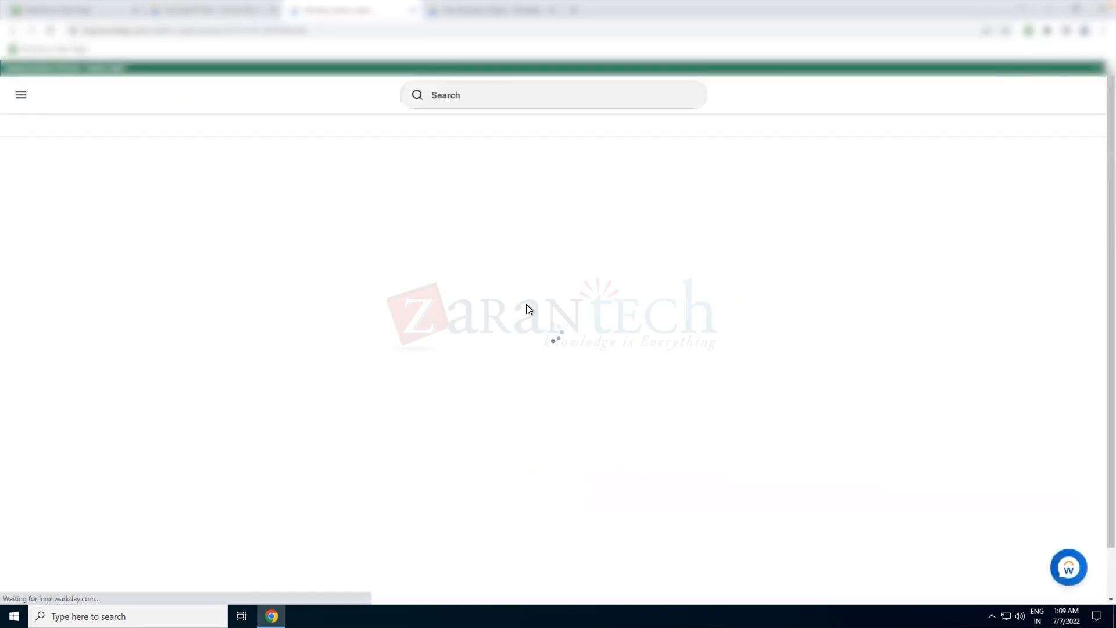
left_click(110, 232)
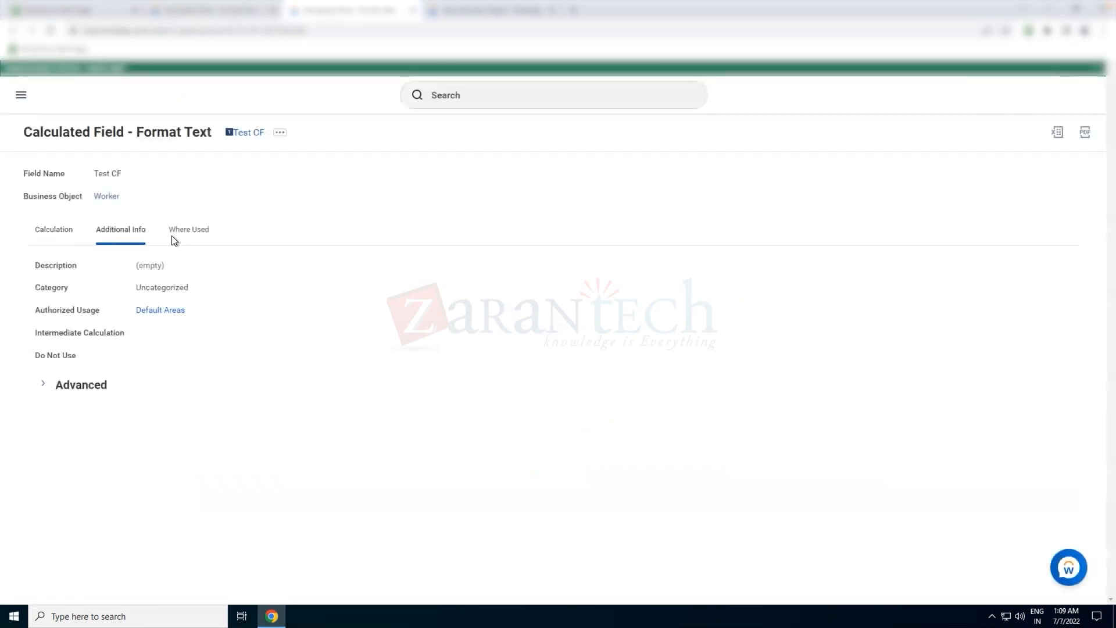
left_click(186, 233)
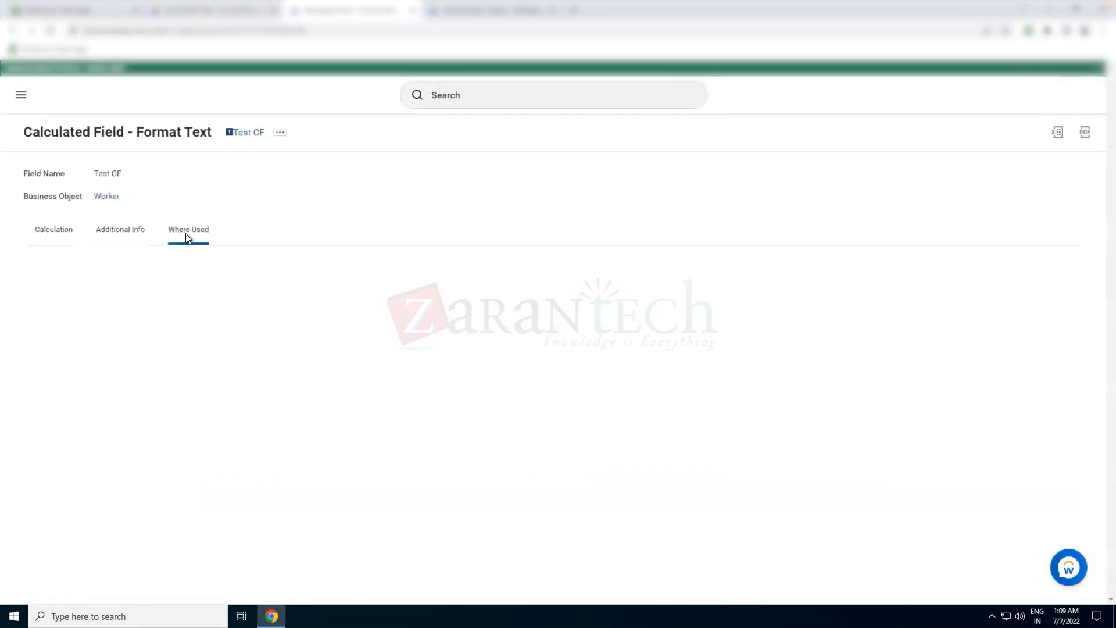
left_click(55, 232)
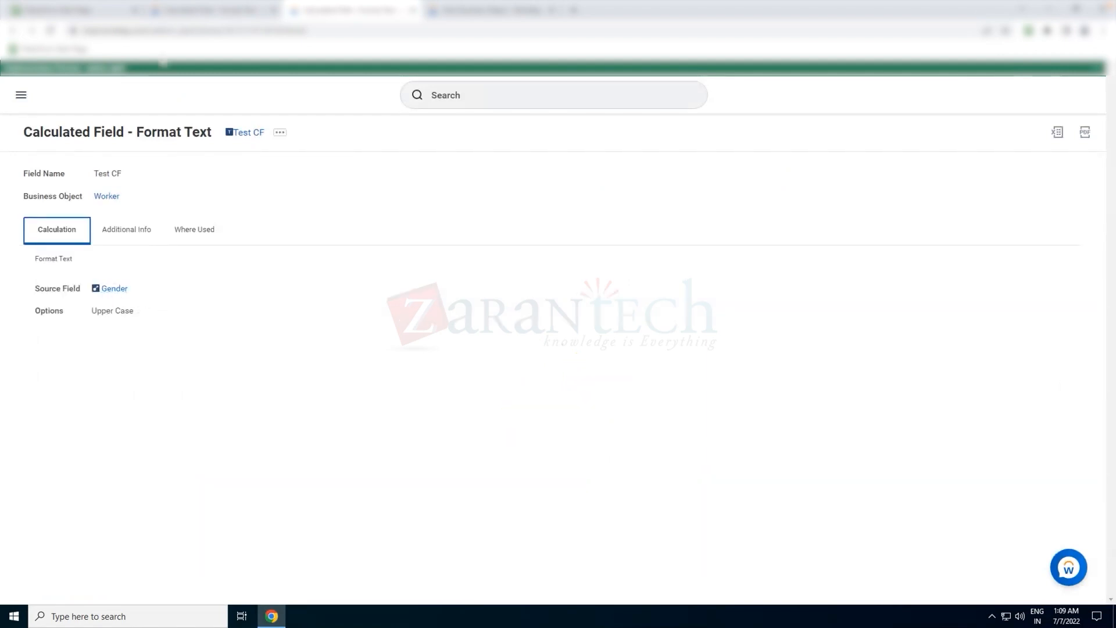
- Return to the report tab and set the first column's field to Test CF
left_click(195, 17)
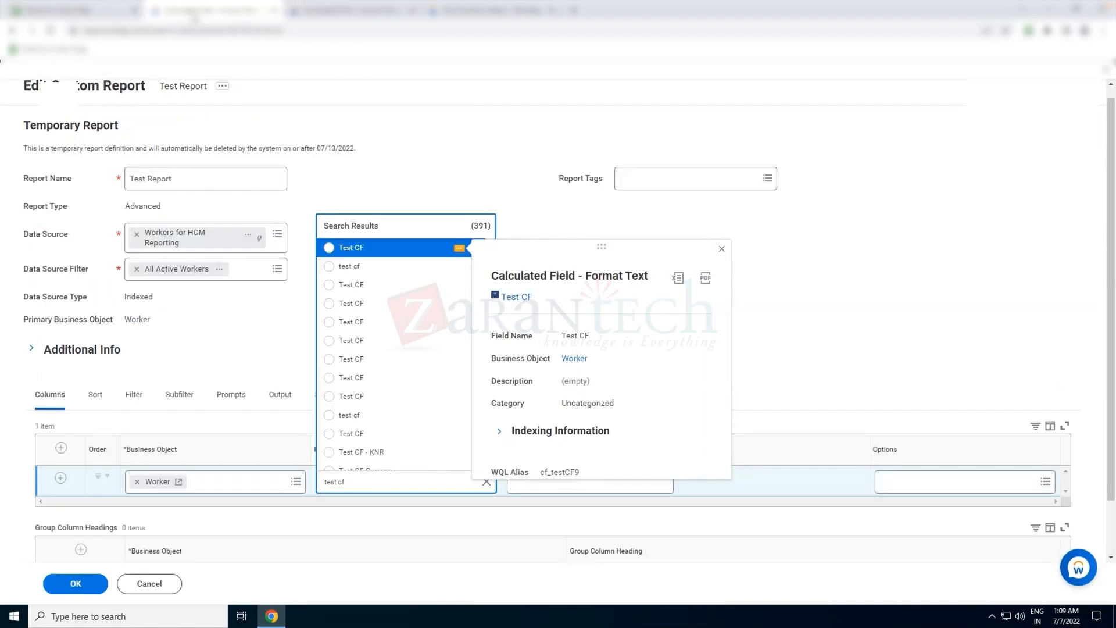
left_click(421, 246)
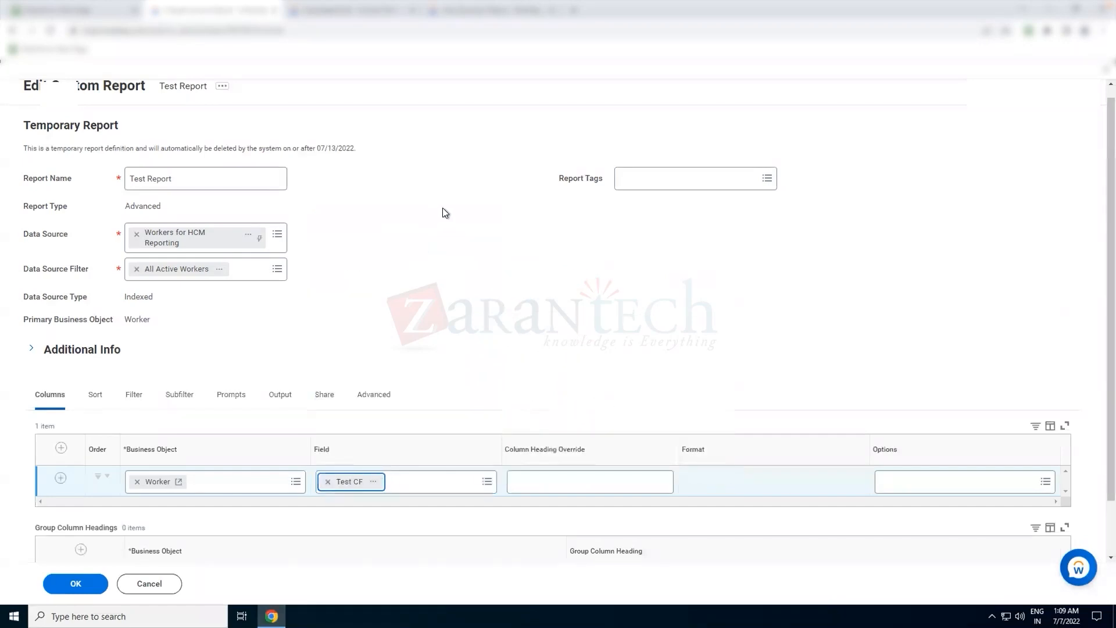
- Add a new column row and set its field to Gender on the Worker business object
left_click(61, 449)
left_click(374, 483)
type("gende")
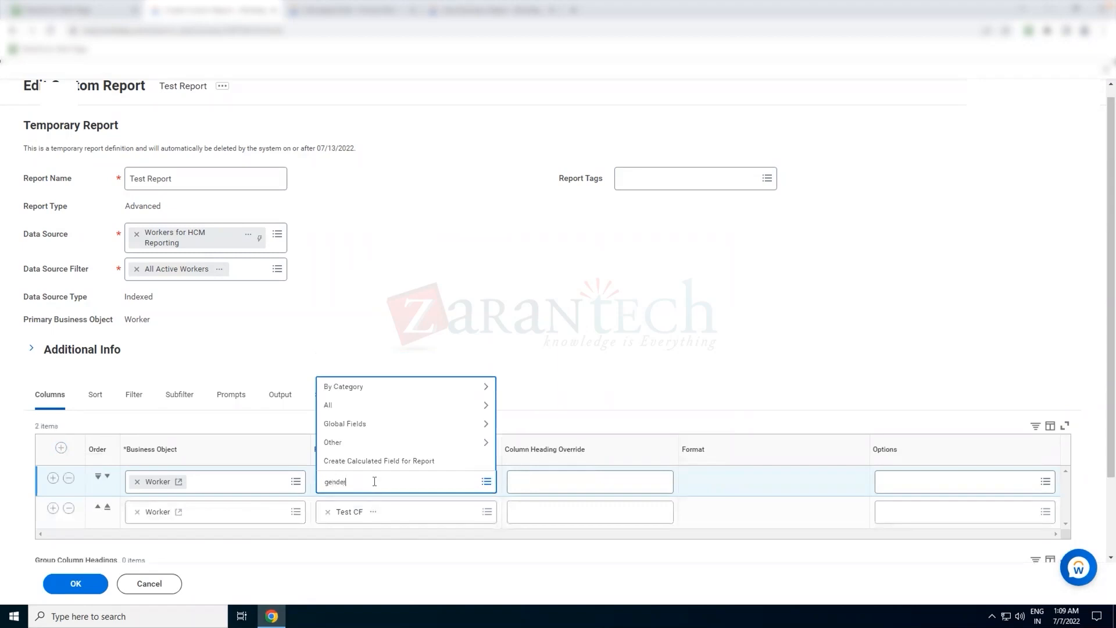
type("r")
key("Return")
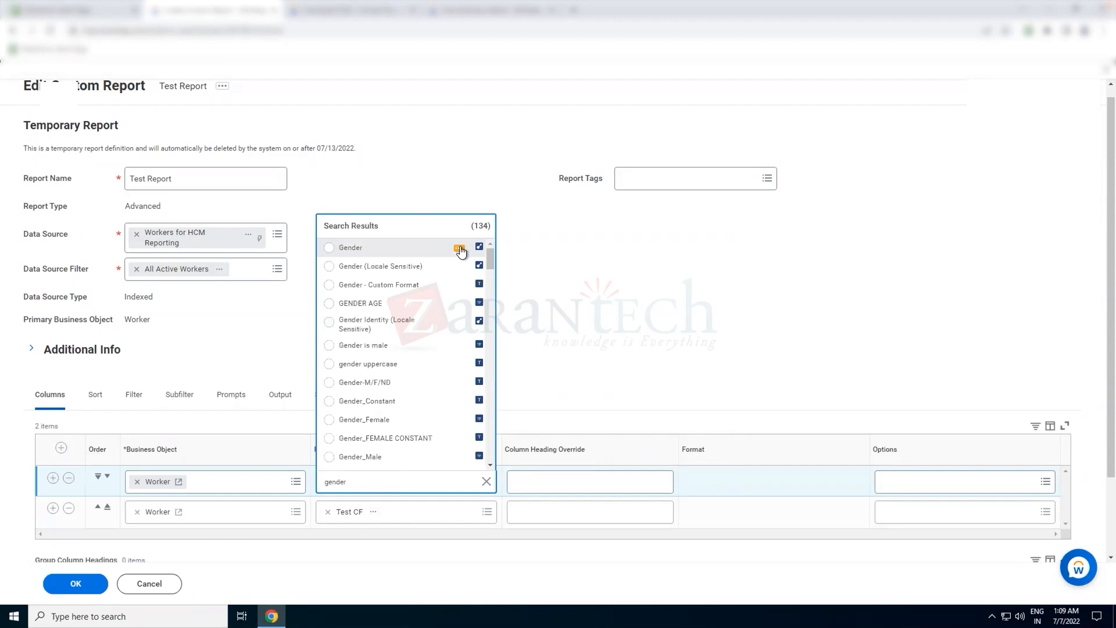
left_click(459, 250)
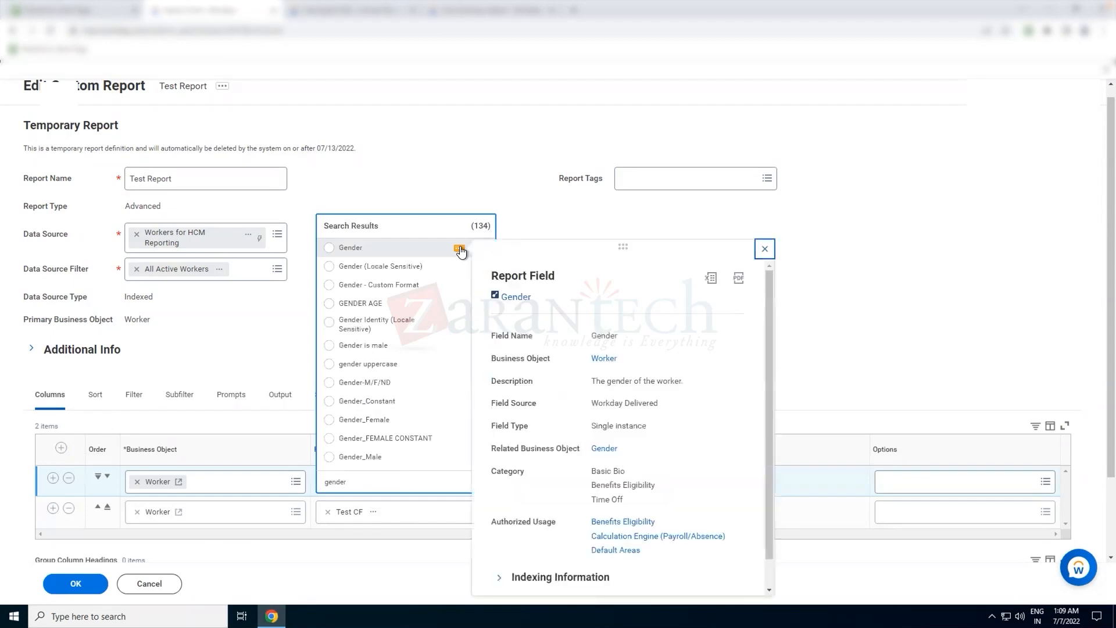
left_click(416, 251)
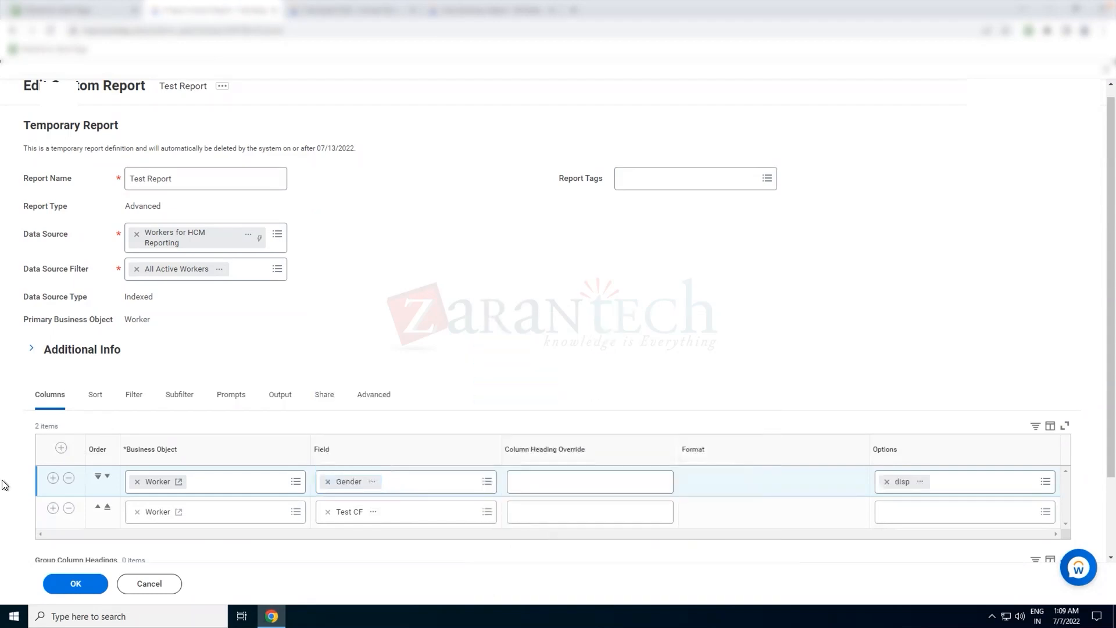
- Add another column row and set its field to Worker
left_click(60, 448)
left_click(348, 481)
type("worker")
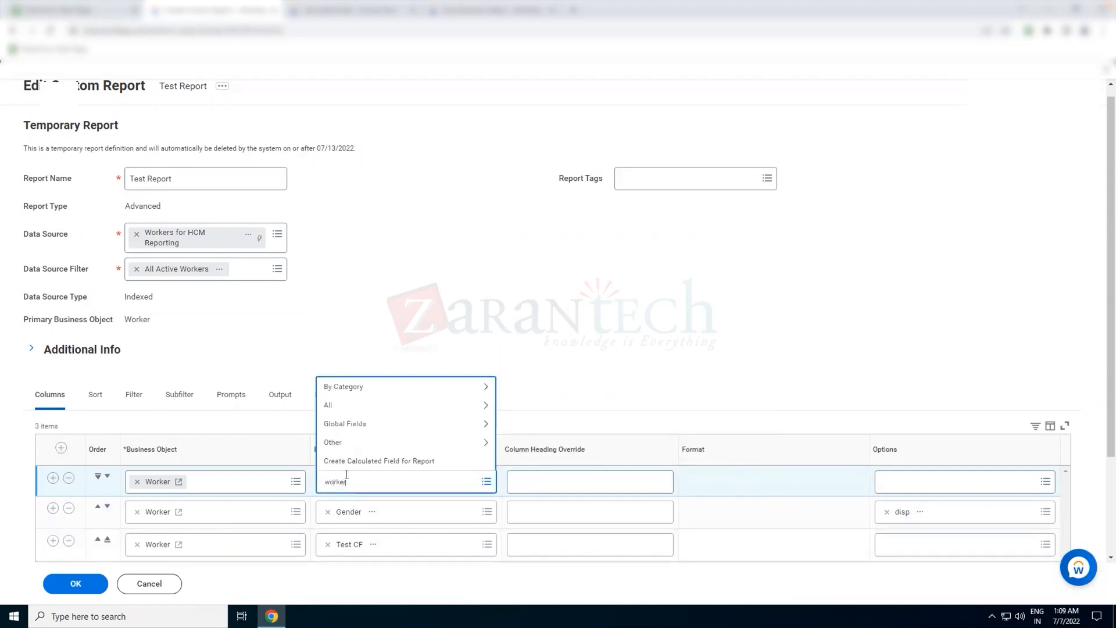
key("Return")
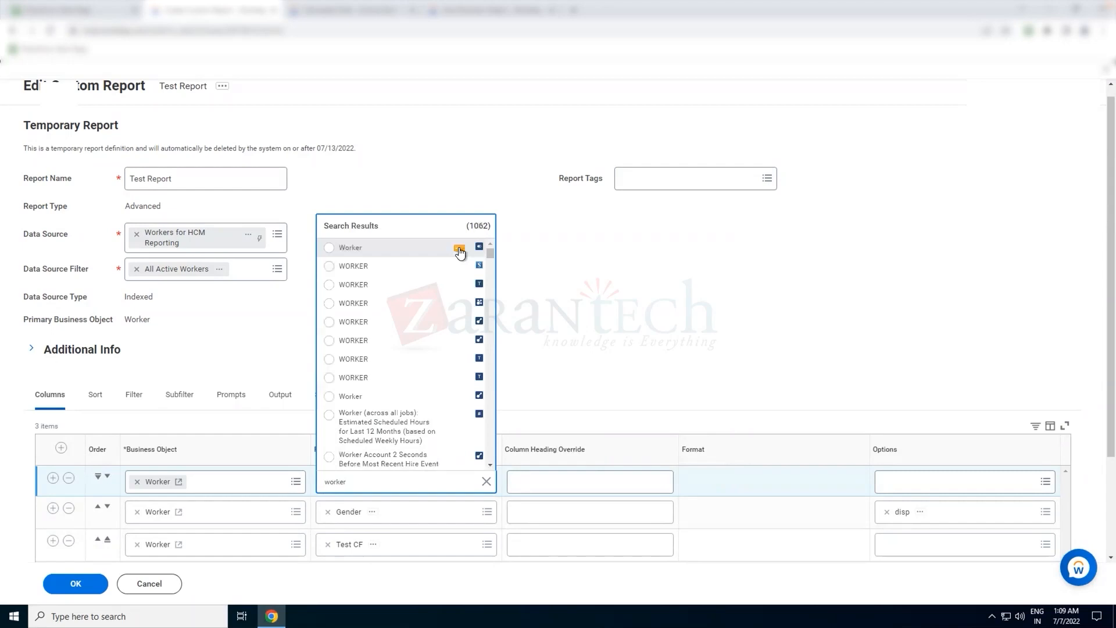
left_click(459, 250)
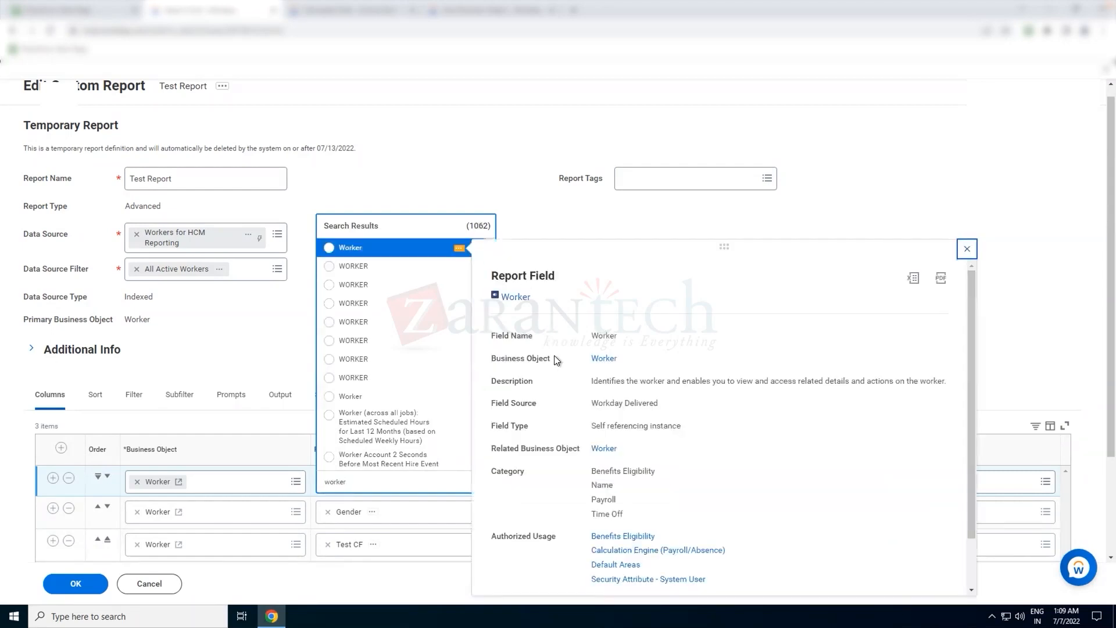
left_click(383, 250)
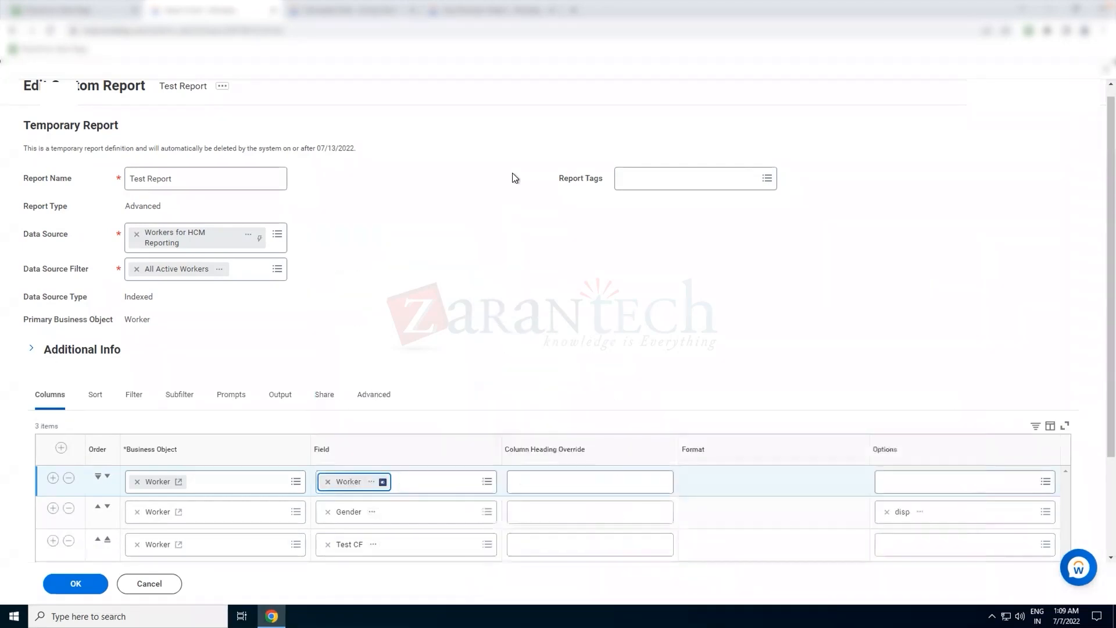
- Open the report's Prompts tab and review its settings
left_click(231, 396)
scroll(316, 319, "down", 1)
scroll(316, 320, "down", 2)
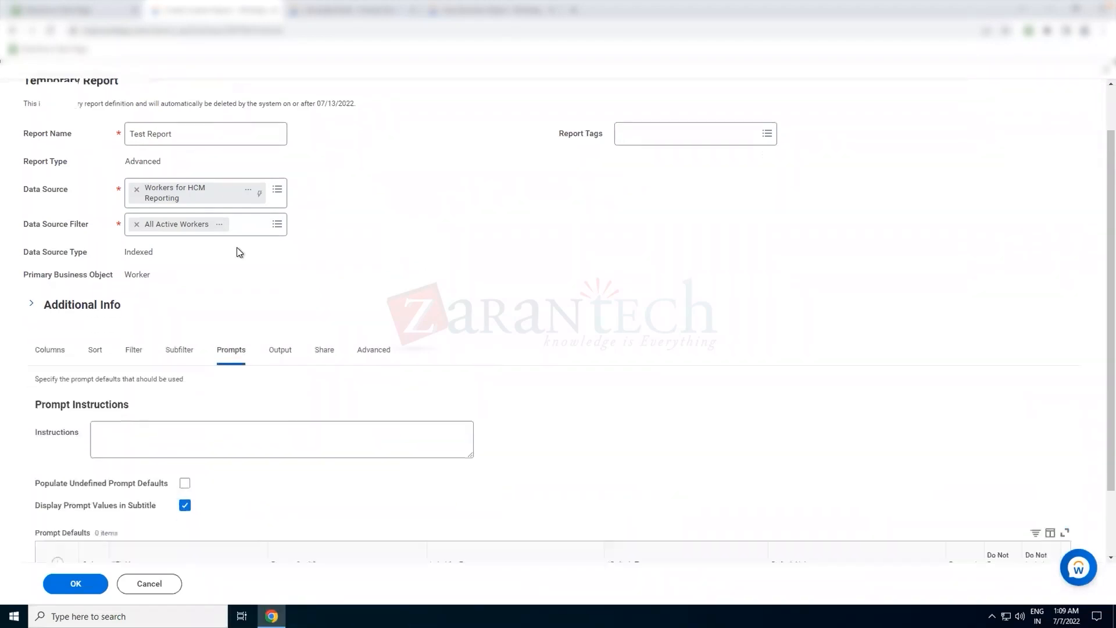
- Return to the Columns tab and save the report definition with its three columns
left_click(138, 274)
left_click(51, 284)
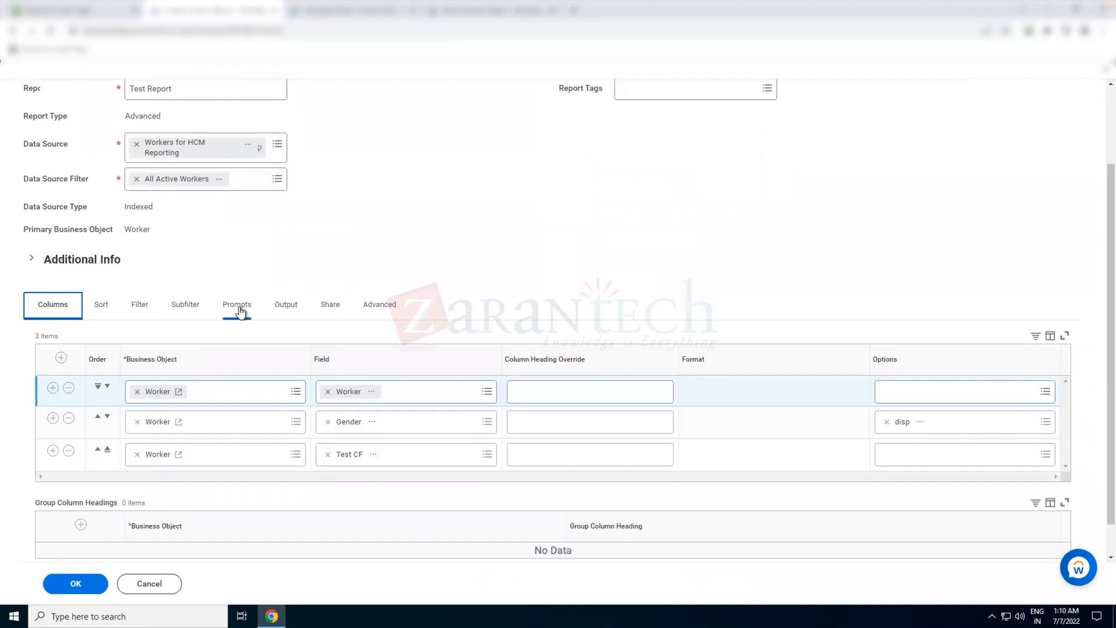
left_click(80, 586)
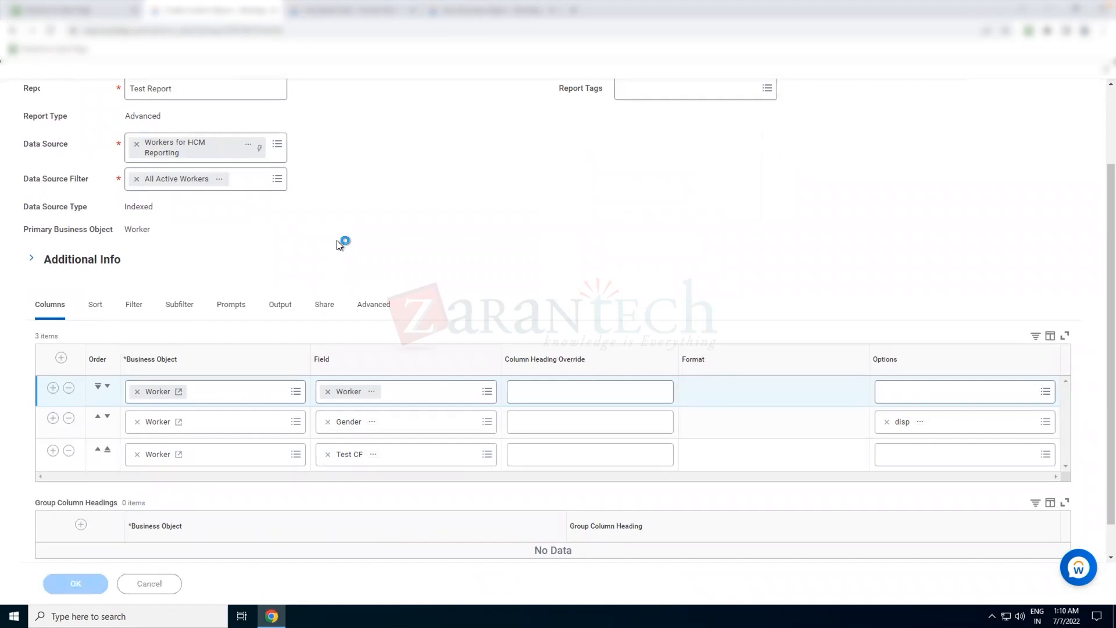
- Test the report with Worker Types Worker, Worker Type Fixed Term Contract and conTractor Type Contractor
scroll(337, 240, "down", 3)
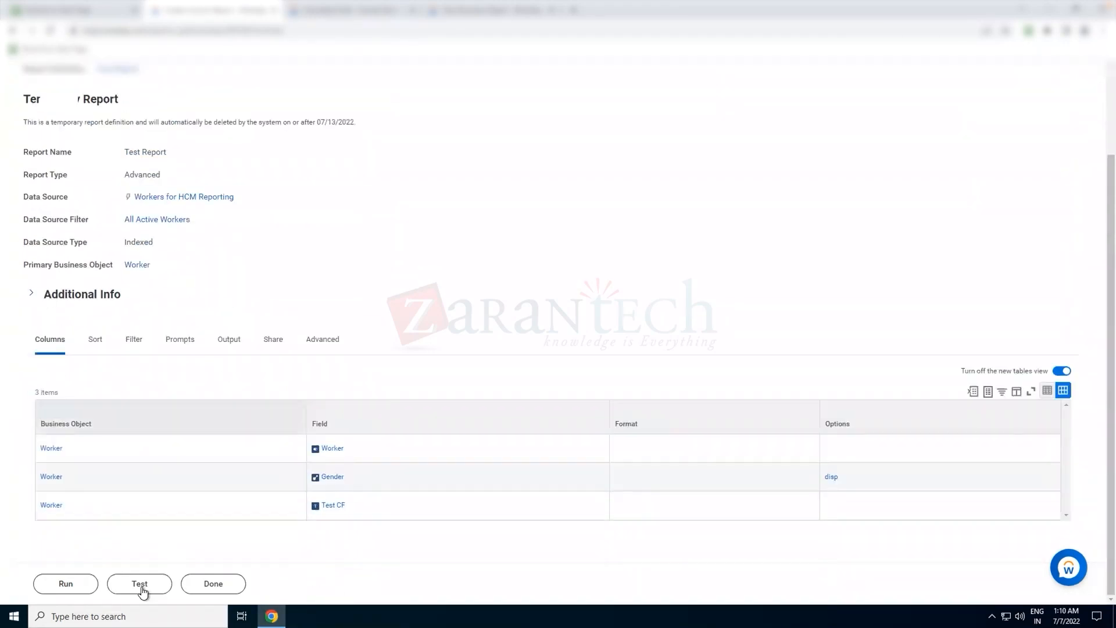
left_click(147, 583)
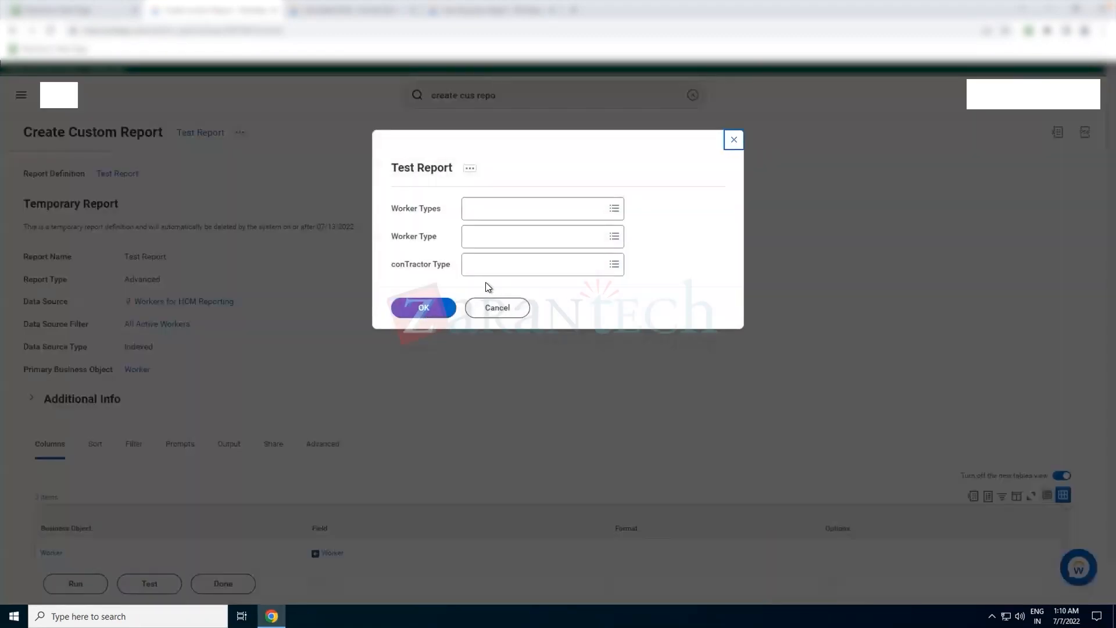
left_click(515, 212)
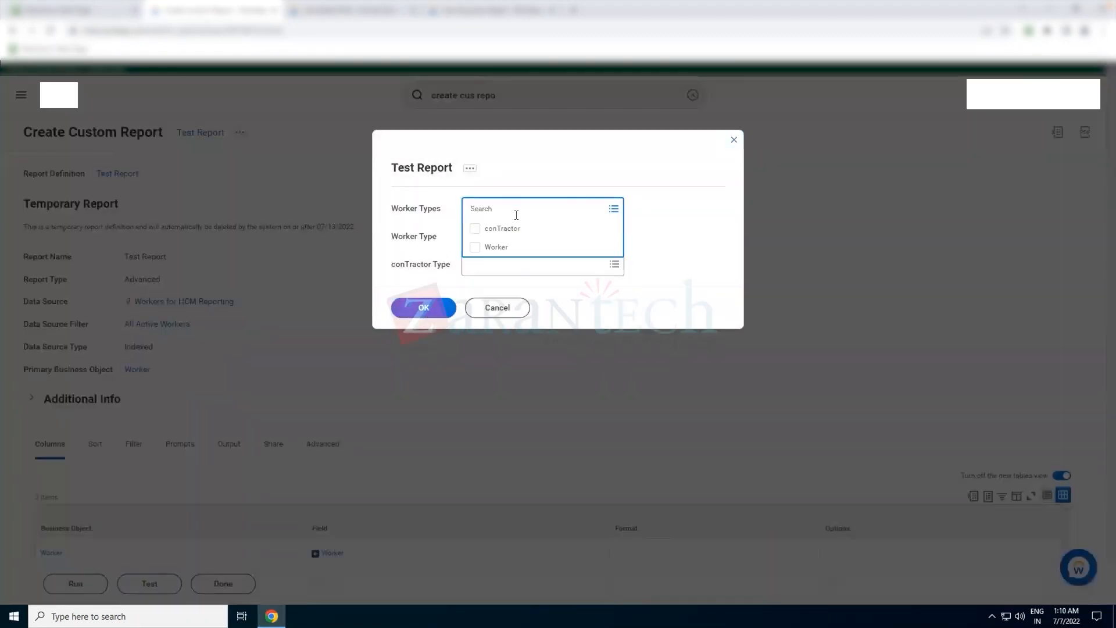
left_click(494, 247)
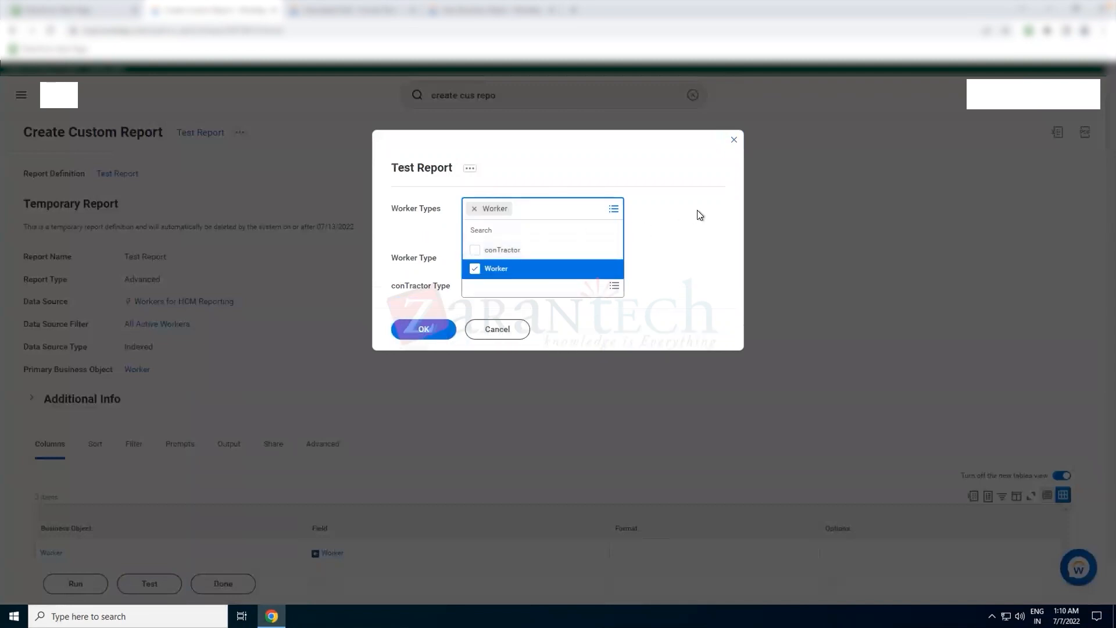
left_click(697, 211)
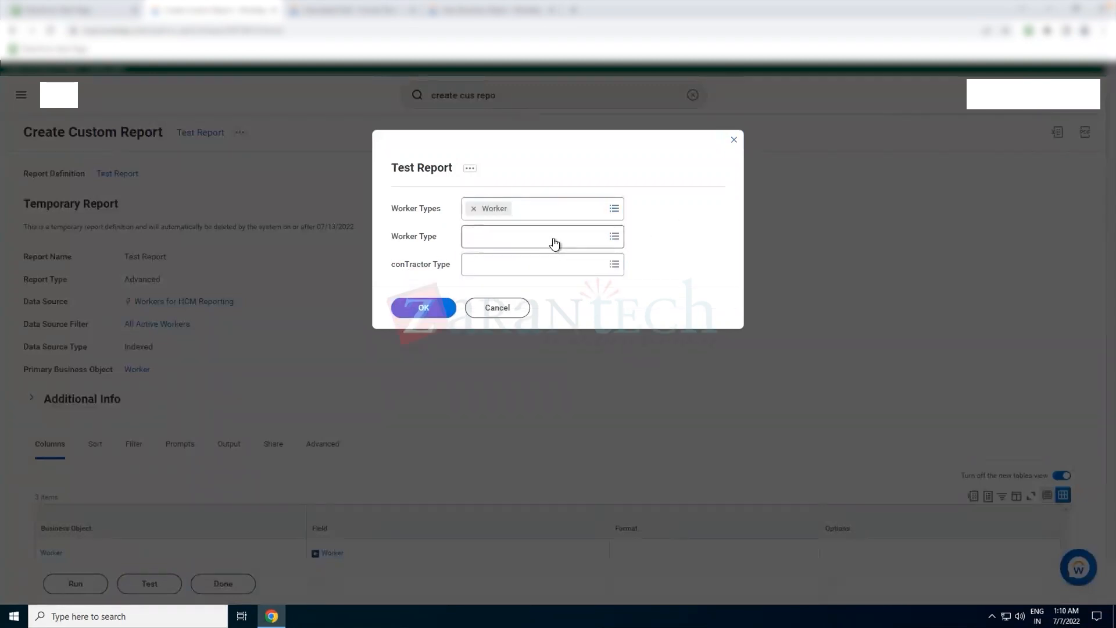
left_click(553, 241)
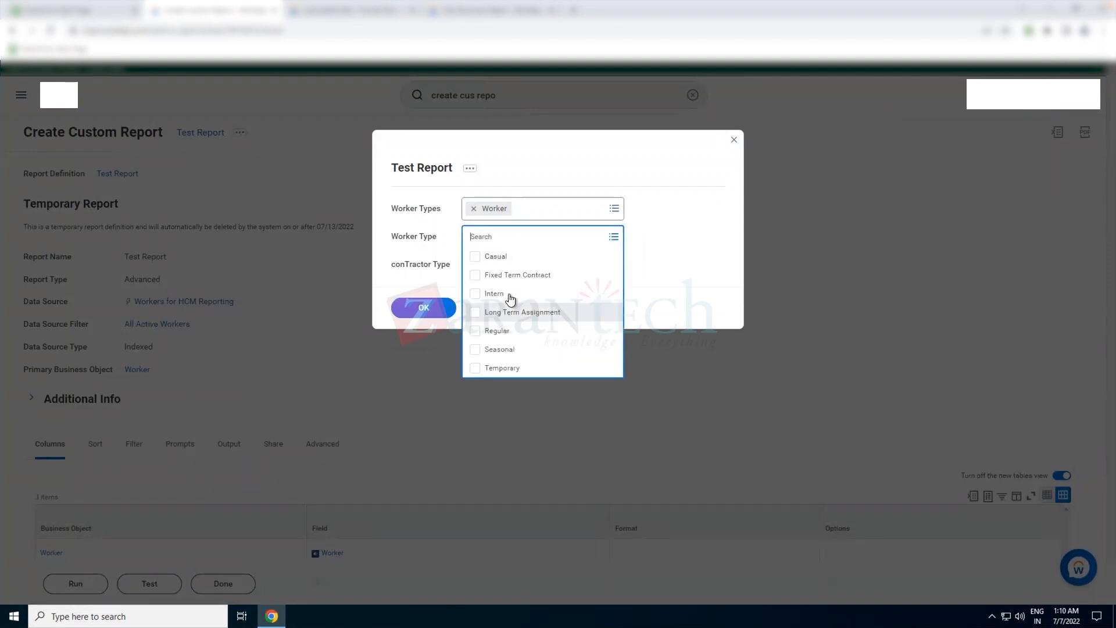
left_click(510, 275)
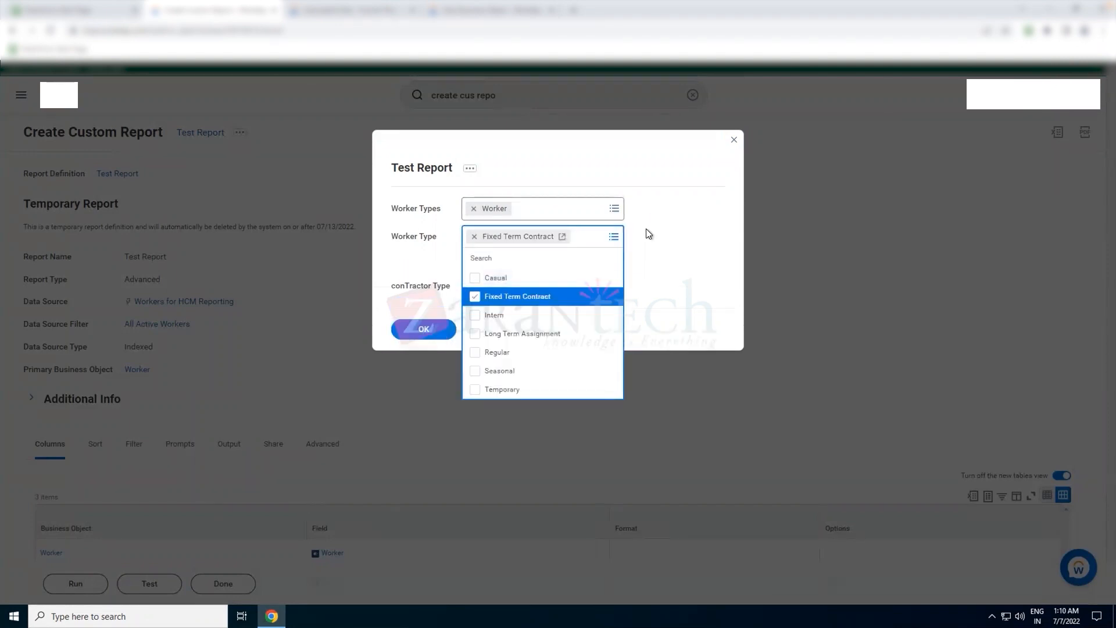
left_click(646, 230)
left_click(533, 269)
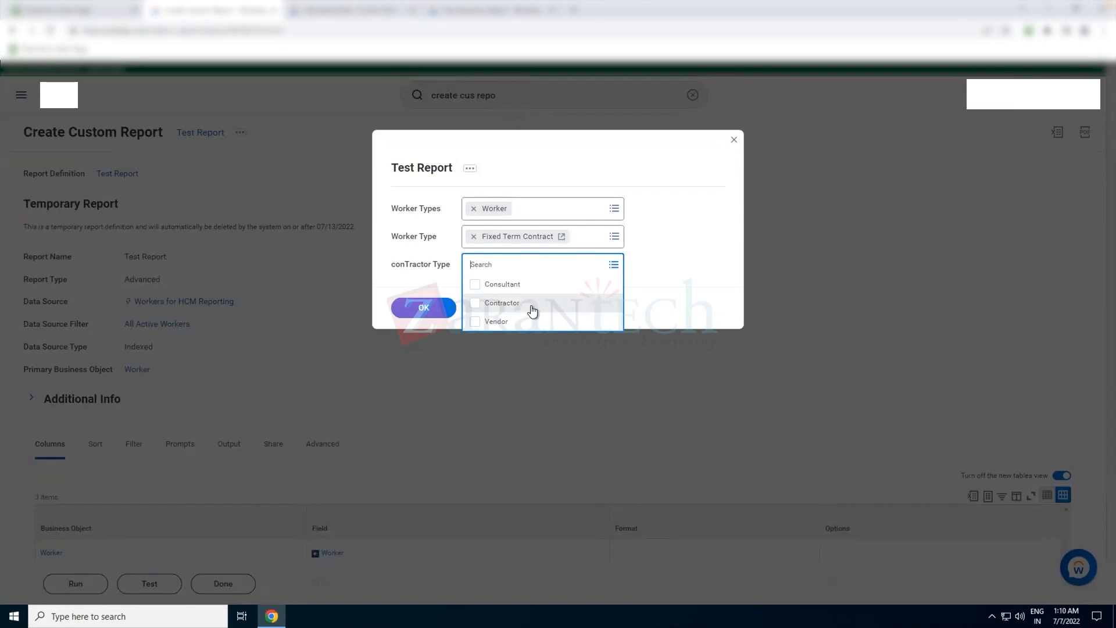
left_click(531, 304)
left_click(673, 254)
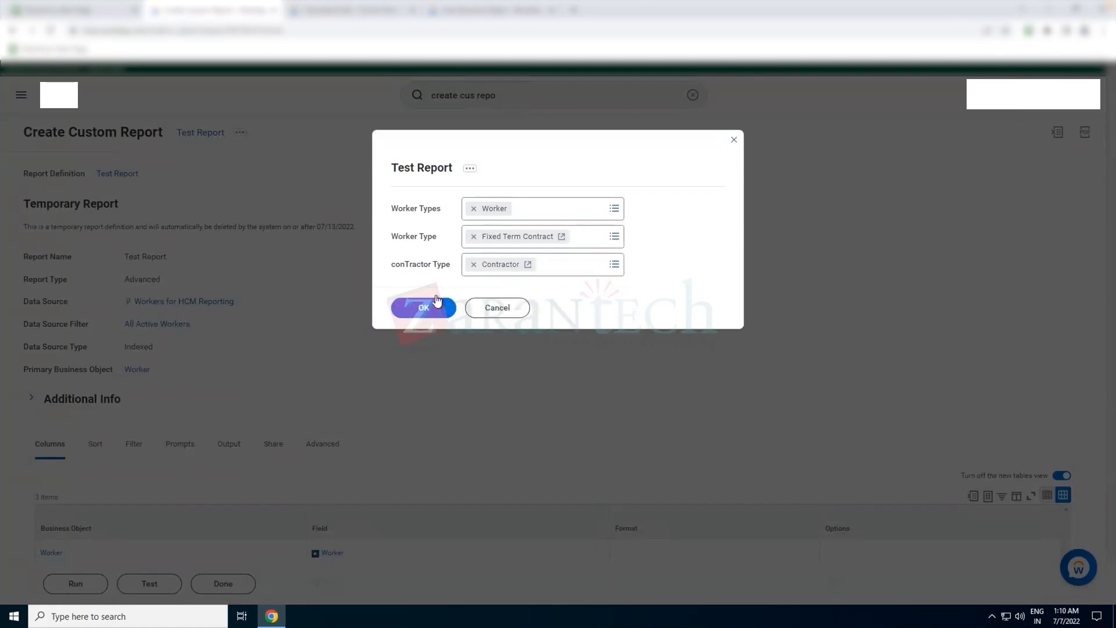
left_click(424, 308)
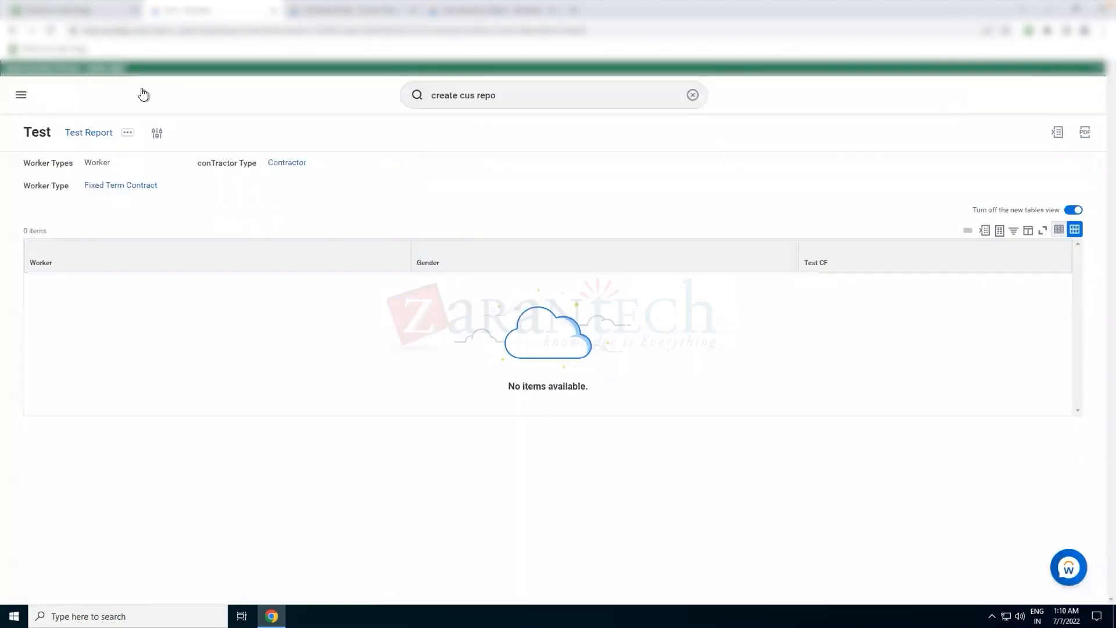
- Reopen the prompts, add conTractor to Worker Types and add Casual, Intern, Long Term Assignment, Regular, Seasonal and Temporary worker types
left_click(154, 132)
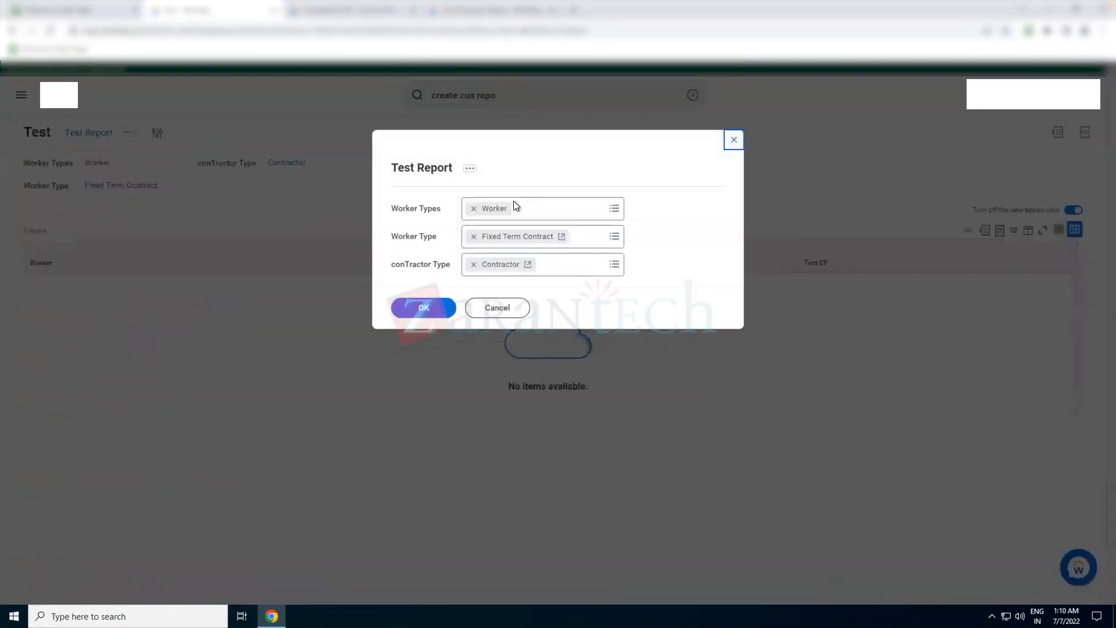
left_click(550, 214)
left_click(516, 253)
left_click(598, 249)
left_click(606, 254)
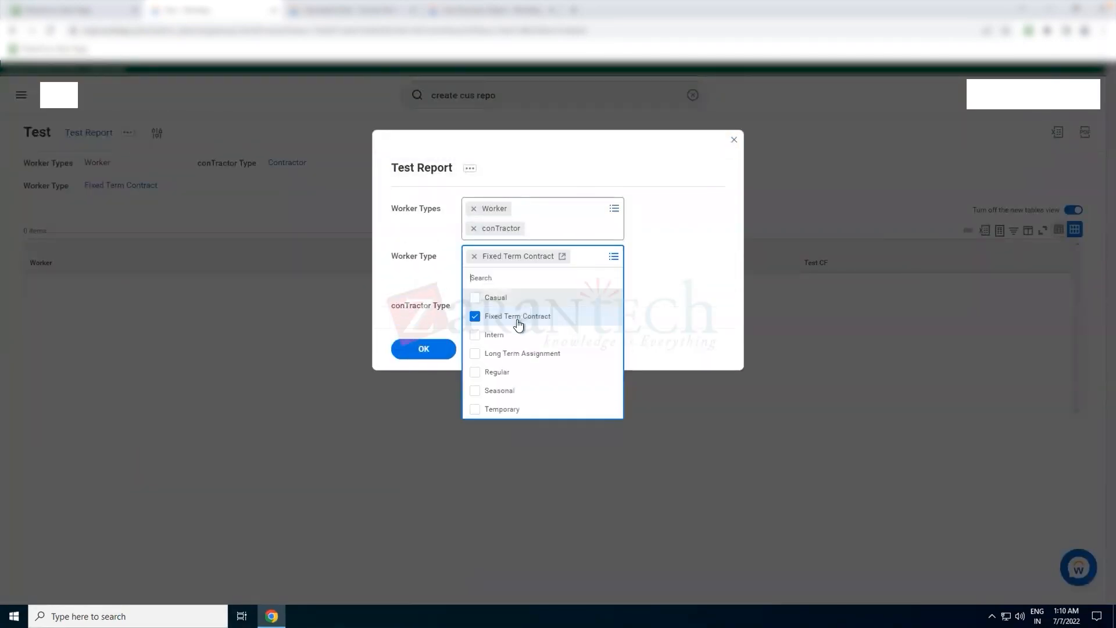
left_click(524, 301)
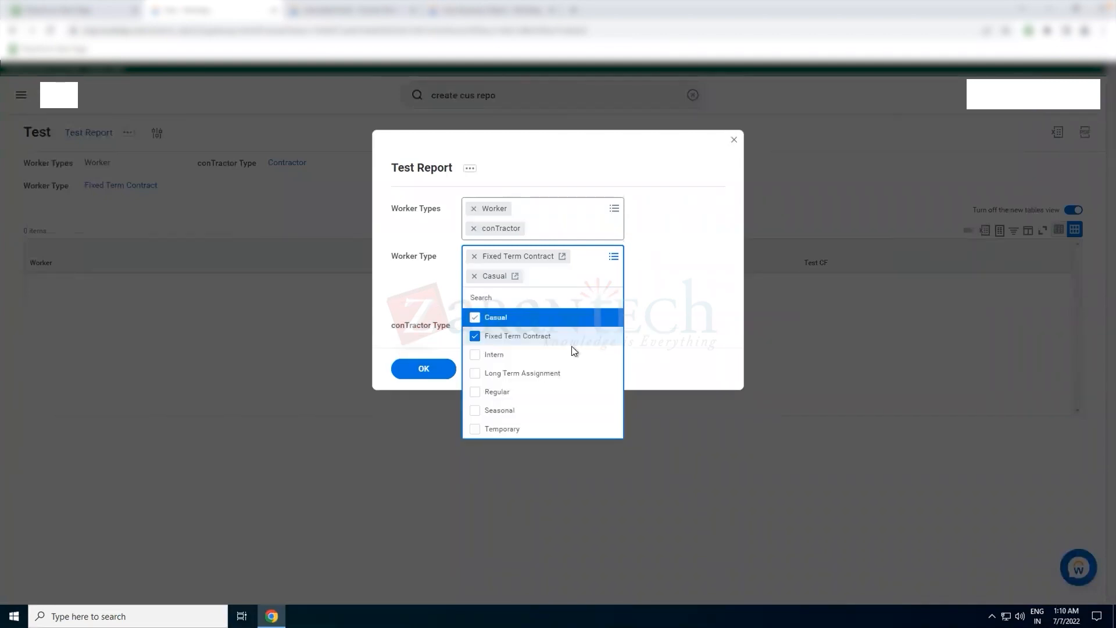
left_click(544, 354)
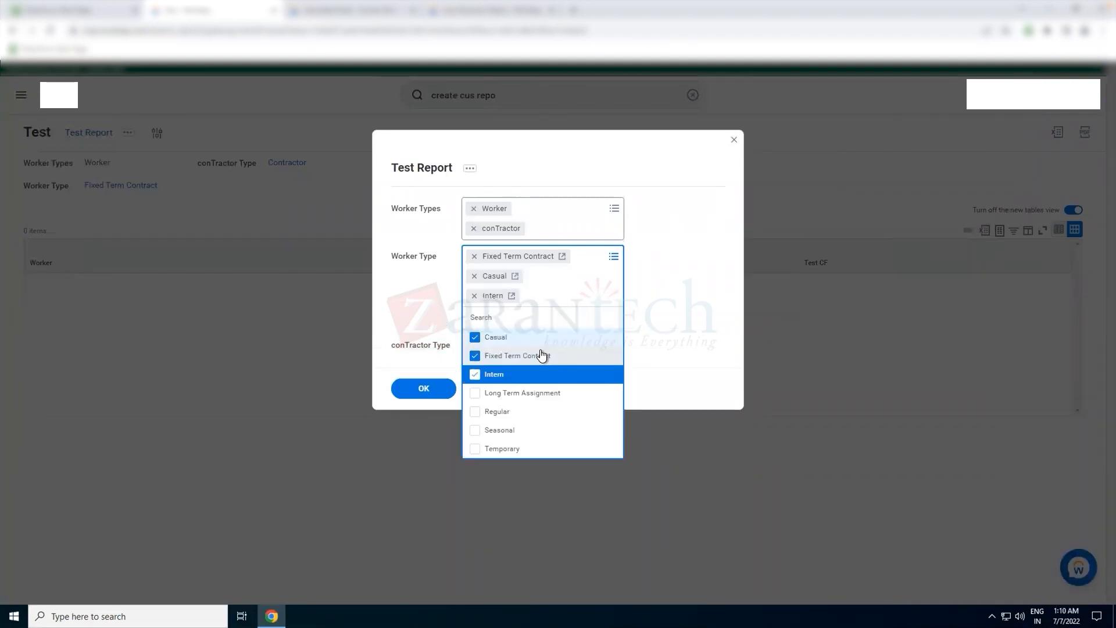
left_click(512, 396)
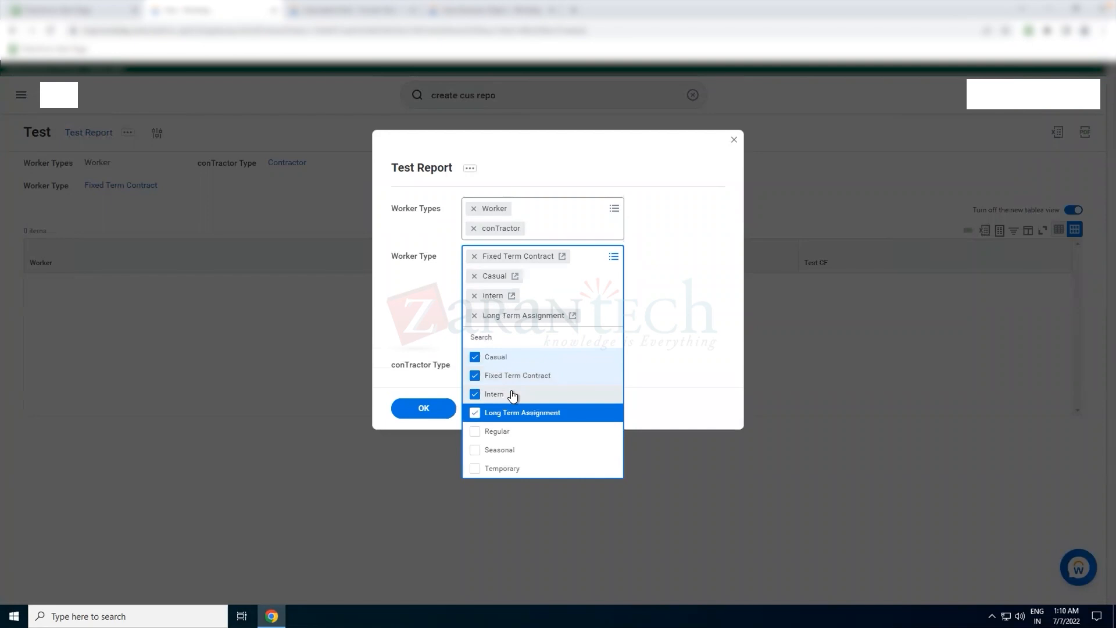
left_click(505, 437)
left_click(504, 469)
left_click(503, 508)
left_click(578, 384)
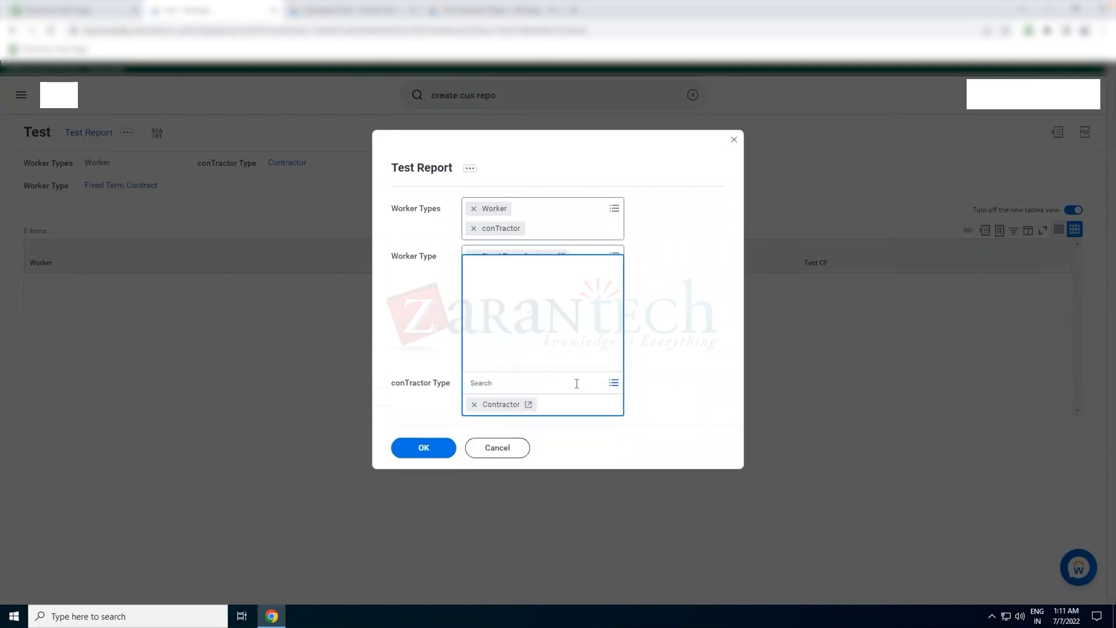
- Add Consultant and Vendor as conTractor Types and run the report
left_click(506, 324)
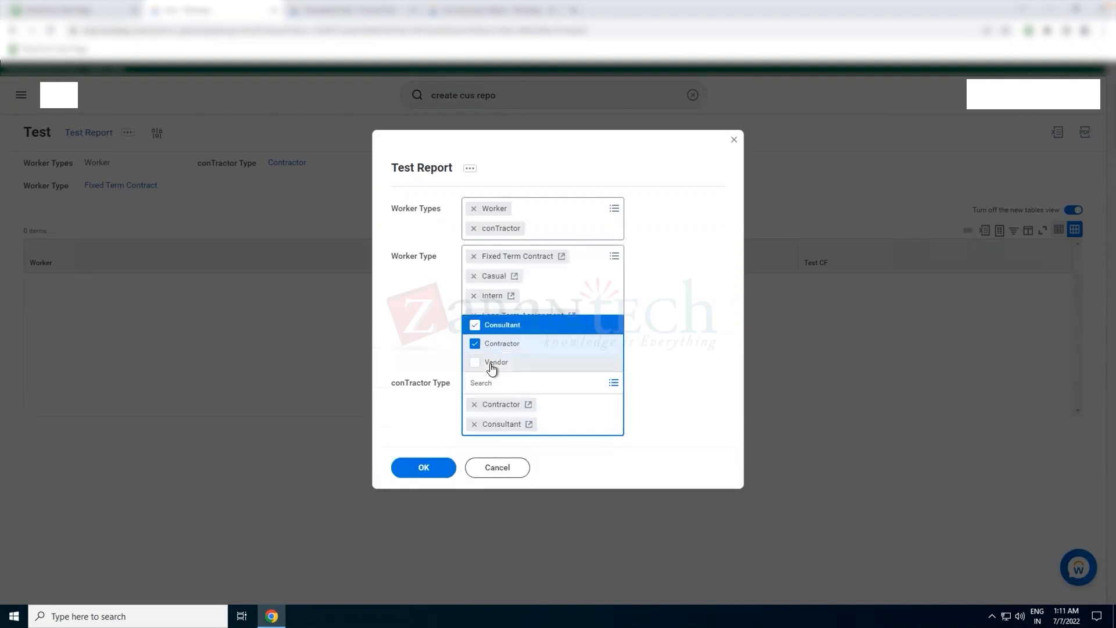
left_click(494, 362)
left_click(426, 490)
left_click(427, 488)
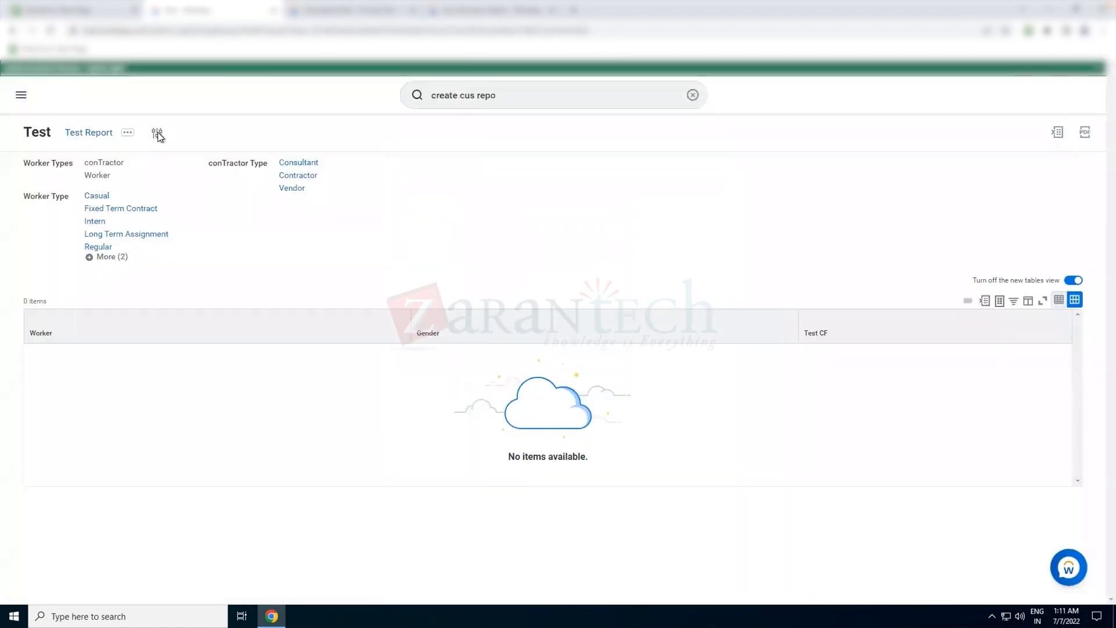
- Reopen the prompts, remove all conTractor Type values, and run the report again
left_click(157, 133)
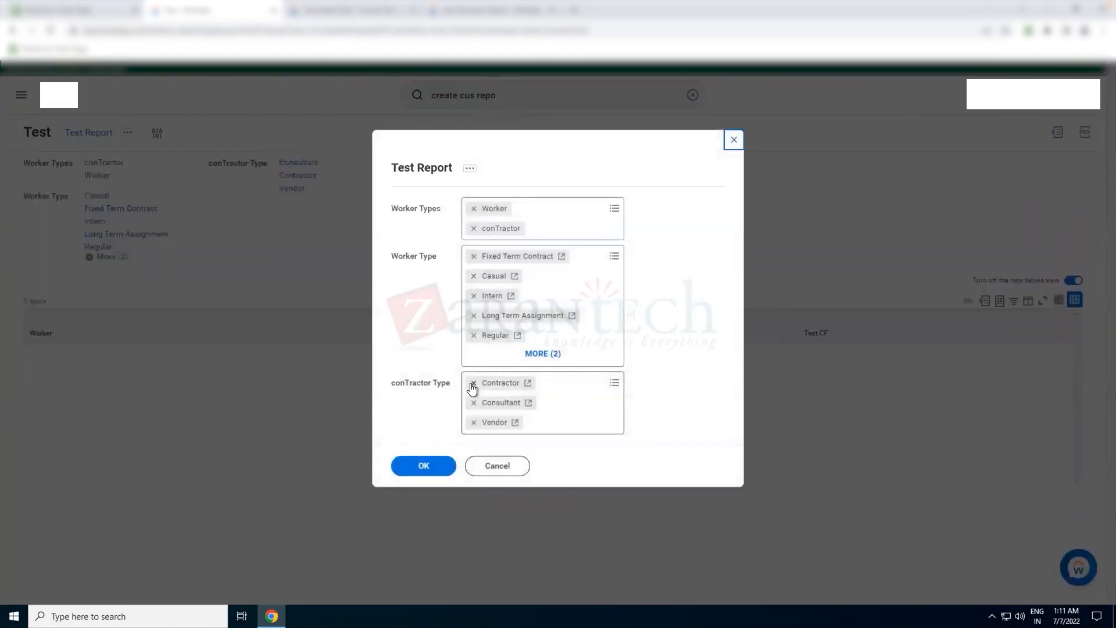
left_click(473, 385)
left_click(472, 384)
left_click(473, 383)
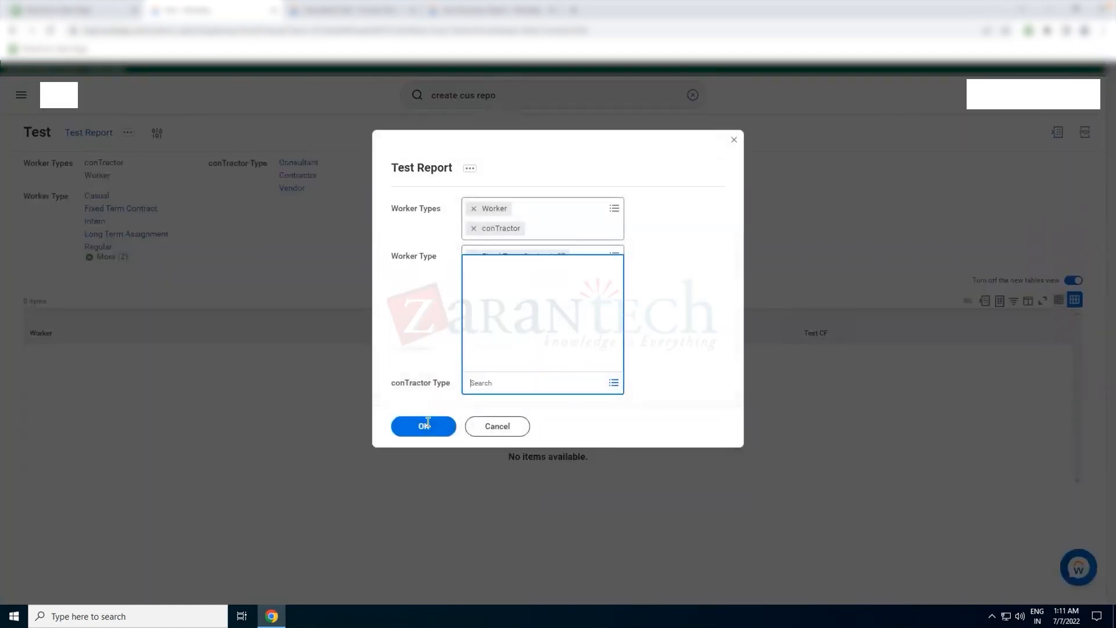
left_click(403, 431)
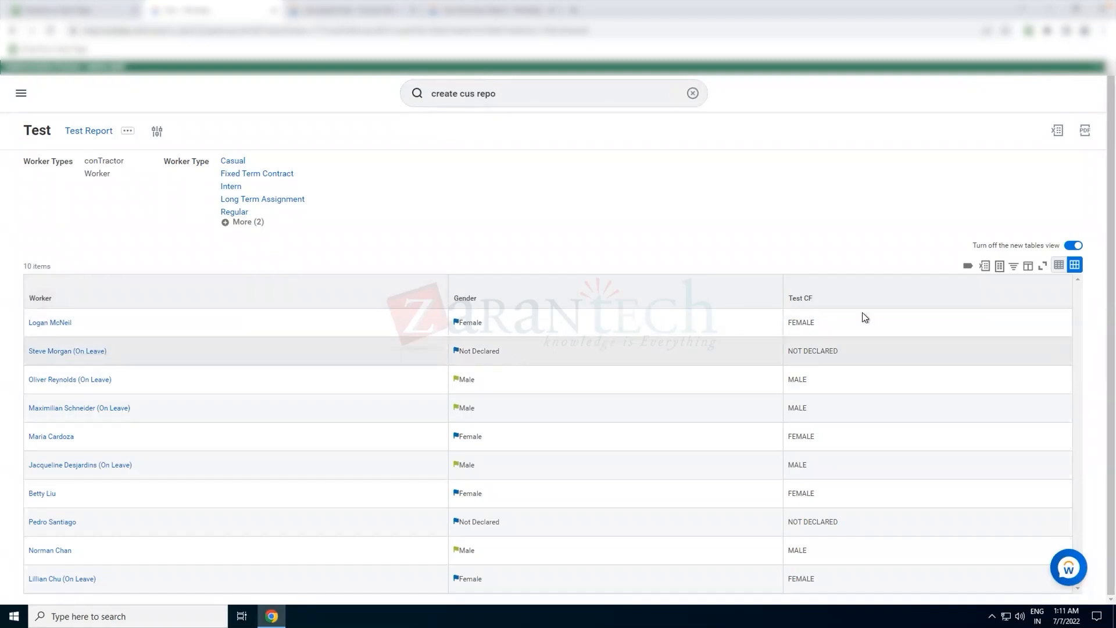
- Compare the Gender and Test CF values in the report results
double_click(807, 321)
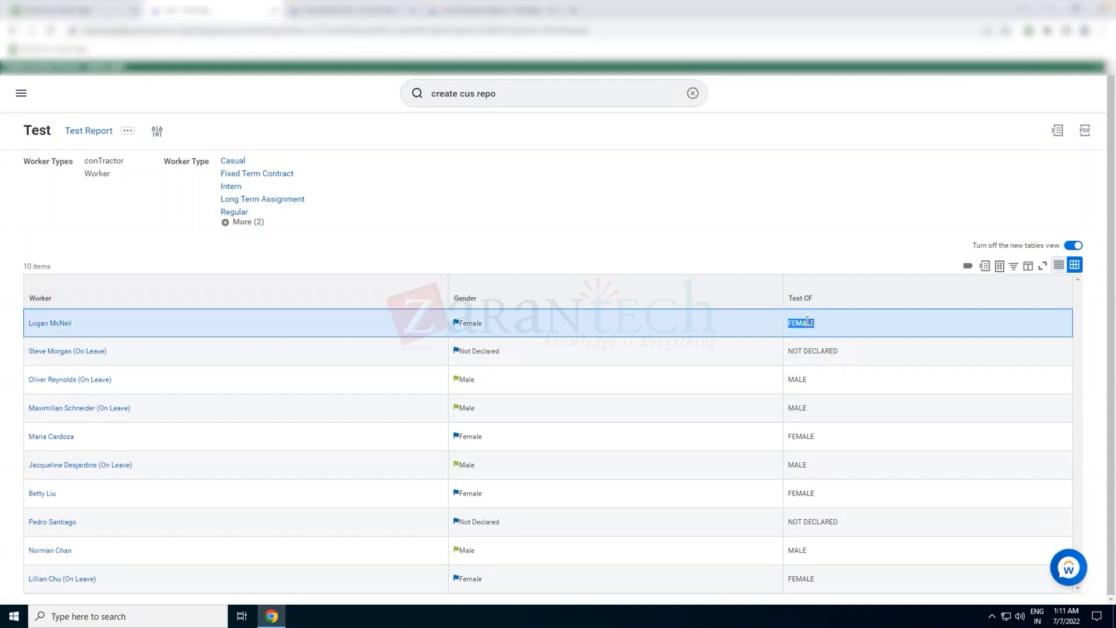
left_click(779, 248)
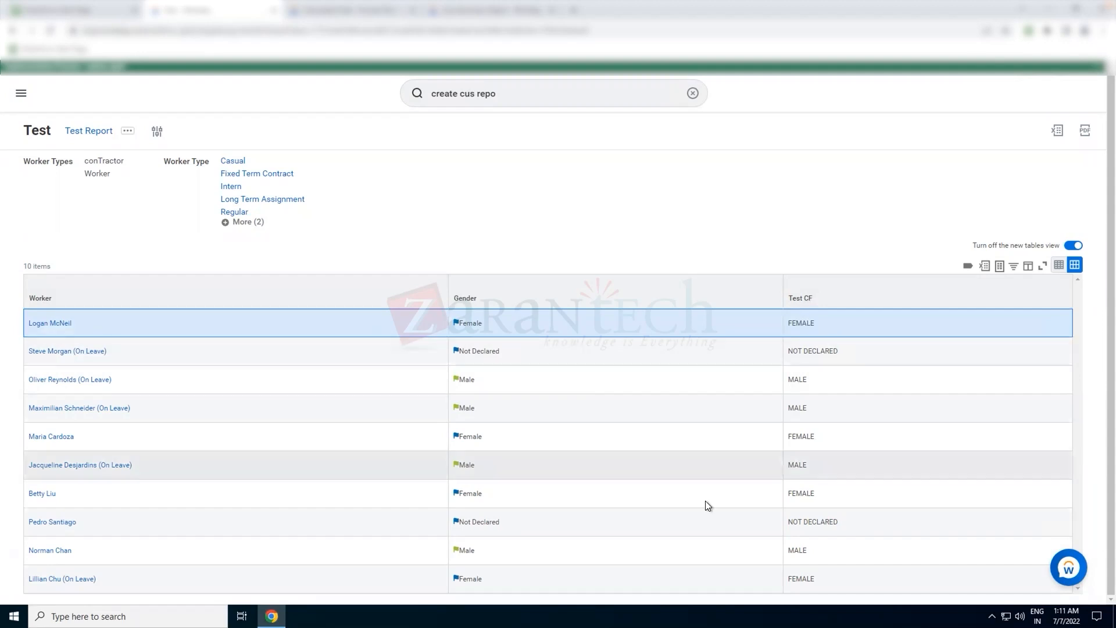
double_click(464, 324)
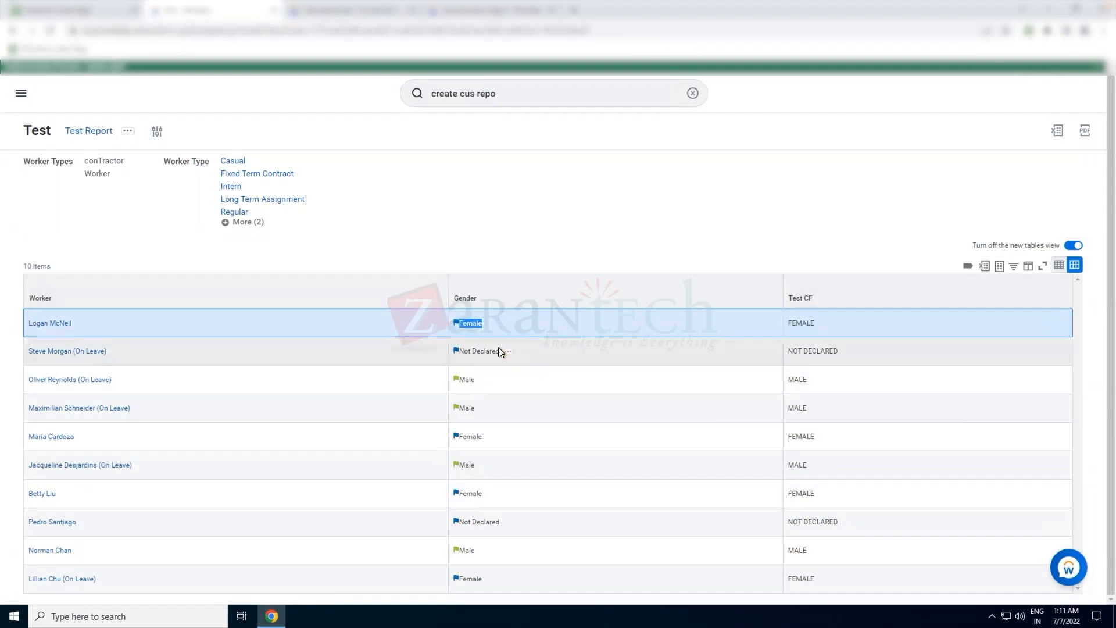
left_click_drag(498, 349, 461, 351)
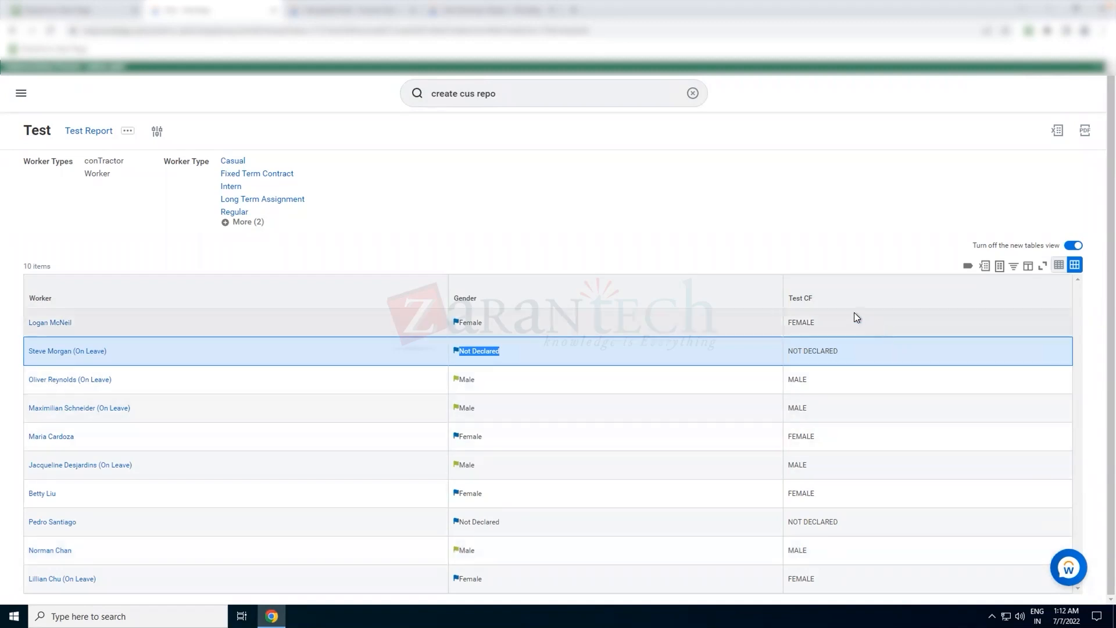
left_click(837, 259)
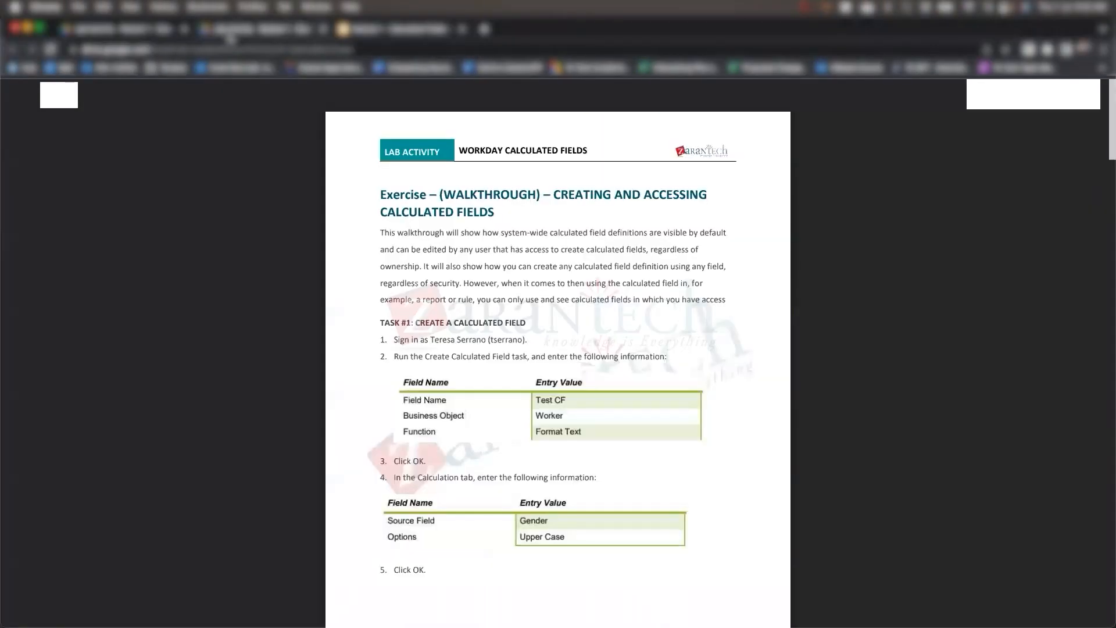
- Review the lab exercise PDFs open in the other browser tabs
left_click(164, 29)
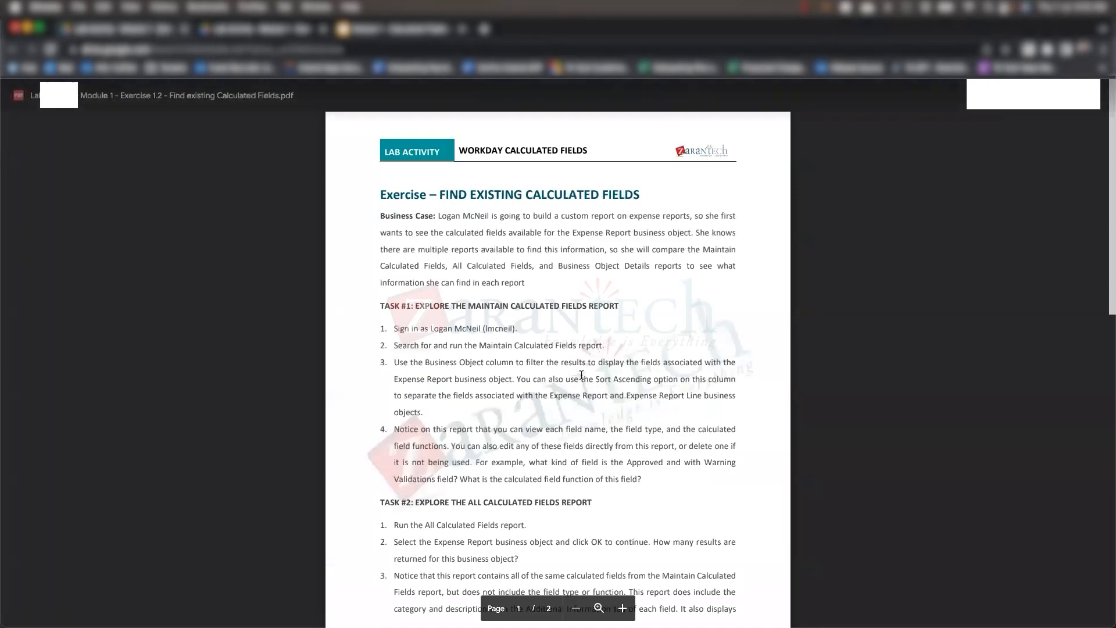
scroll(581, 375, "down", 2)
scroll(581, 375, "down", 10)
scroll(581, 374, "up", 3)
scroll(581, 375, "up", 8)
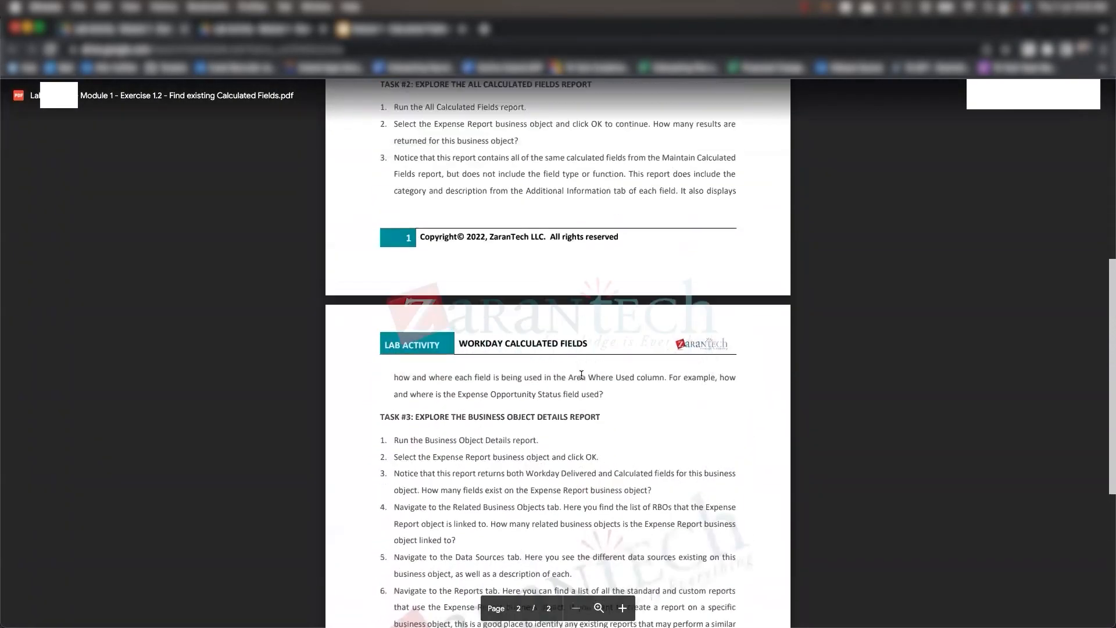
left_click(275, 35)
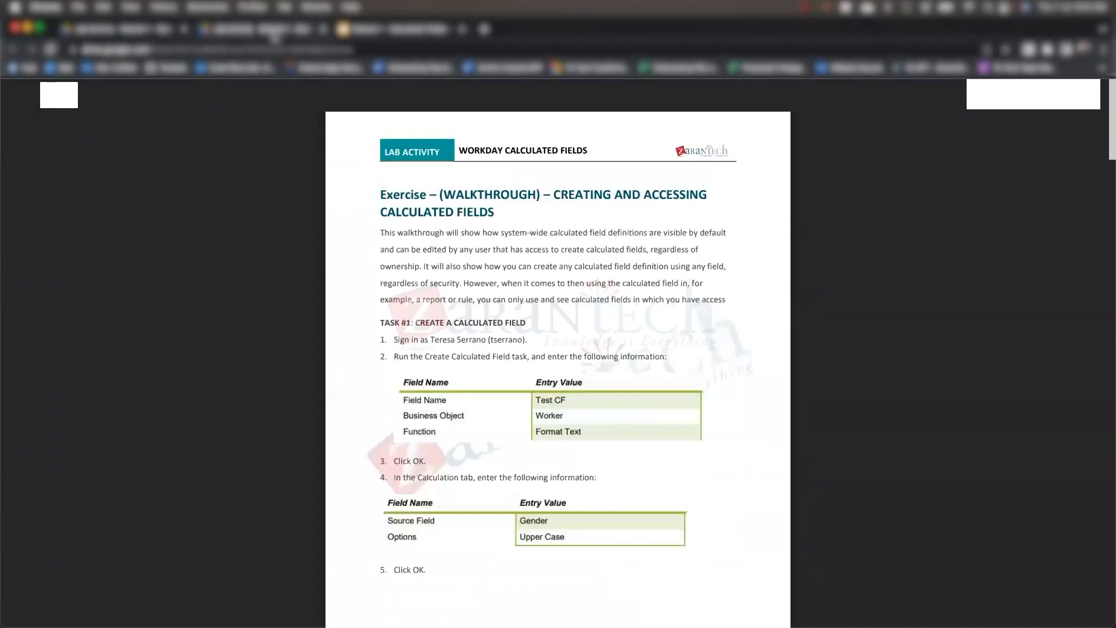
scroll(448, 369, "down", 10)
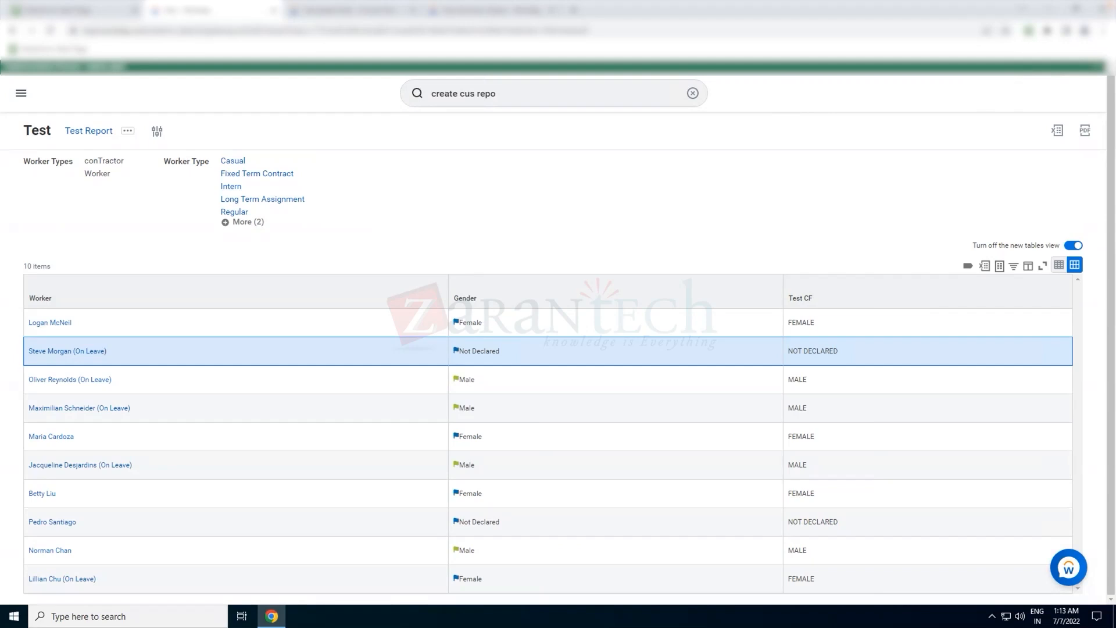
- Search for and open the Maintain Calculated Fields report
left_click(694, 94)
left_click(802, 139)
left_click(551, 99)
type("main cal fie")
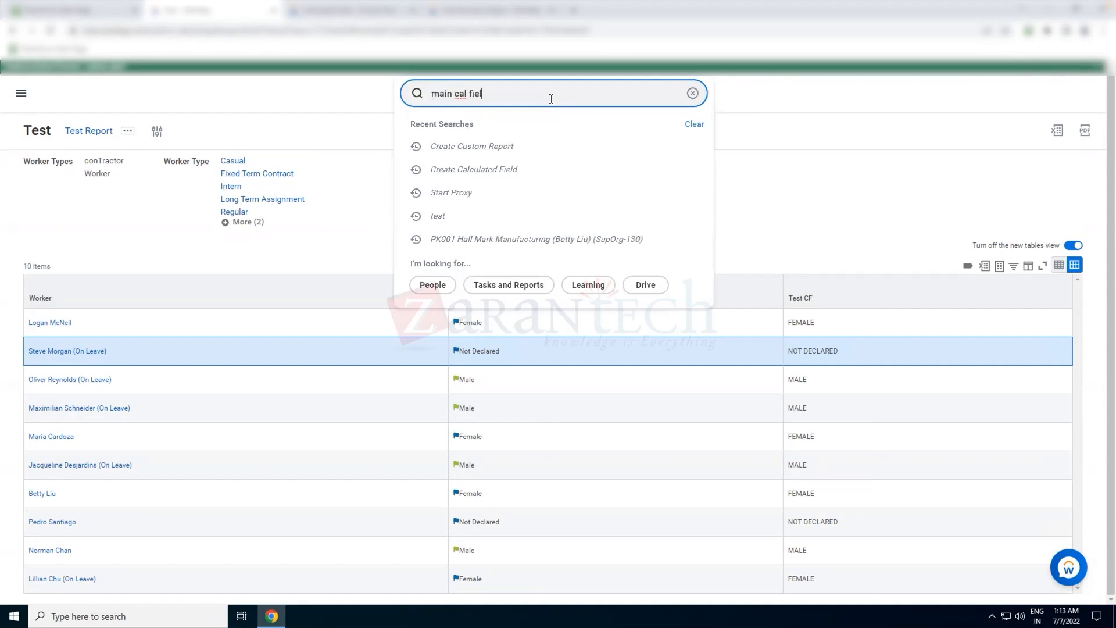
type("l")
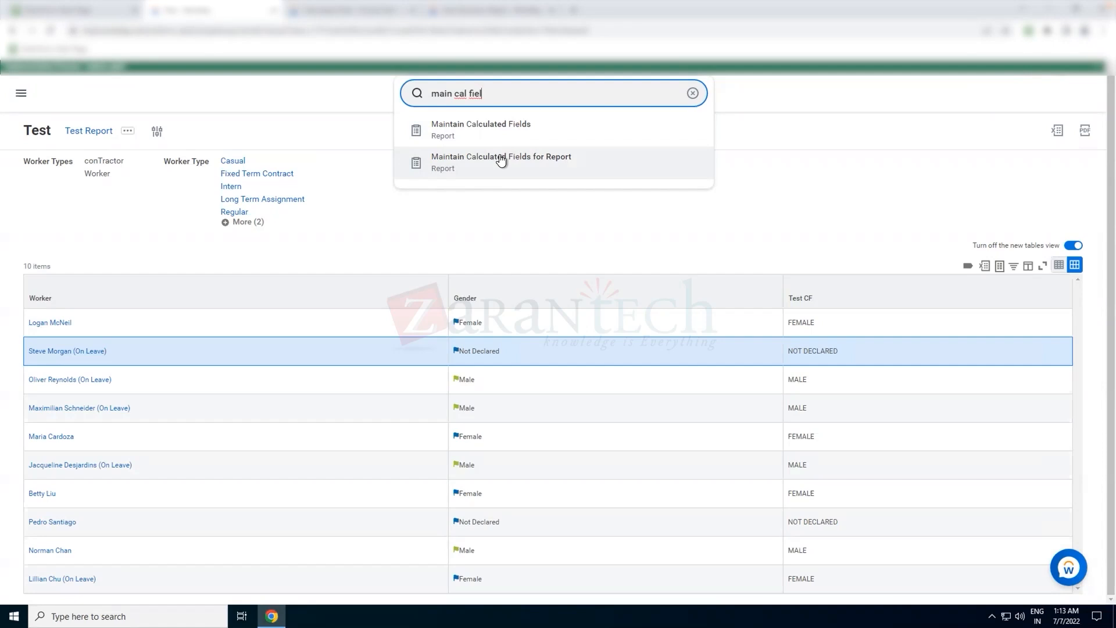
left_click(501, 128)
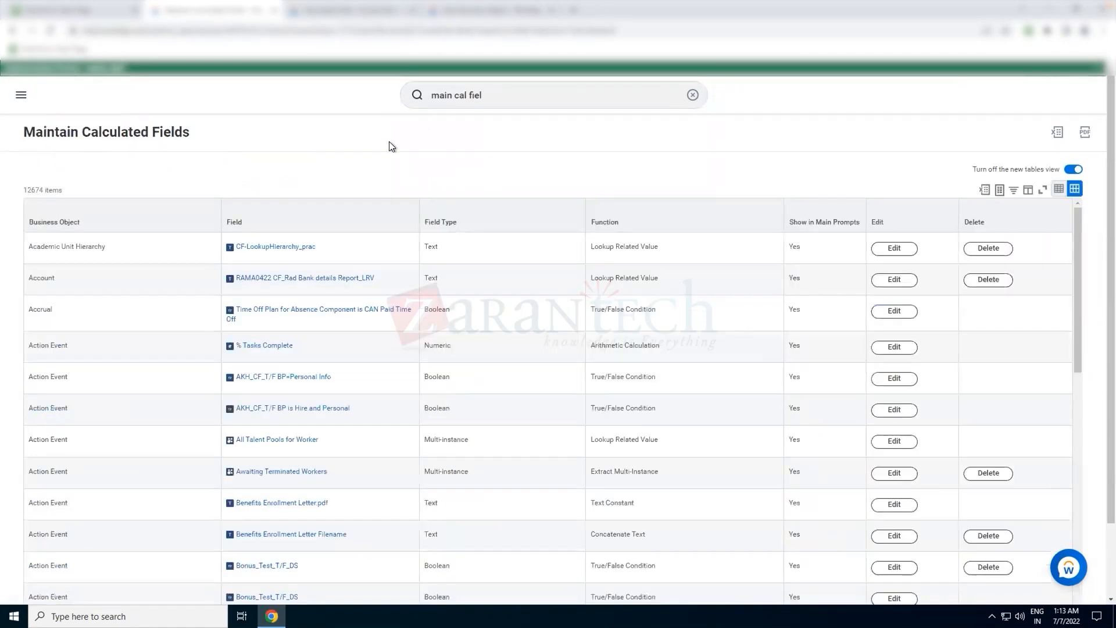
- Filter the calculated fields list to business objects containing Worker
scroll(325, 174, "down", 1)
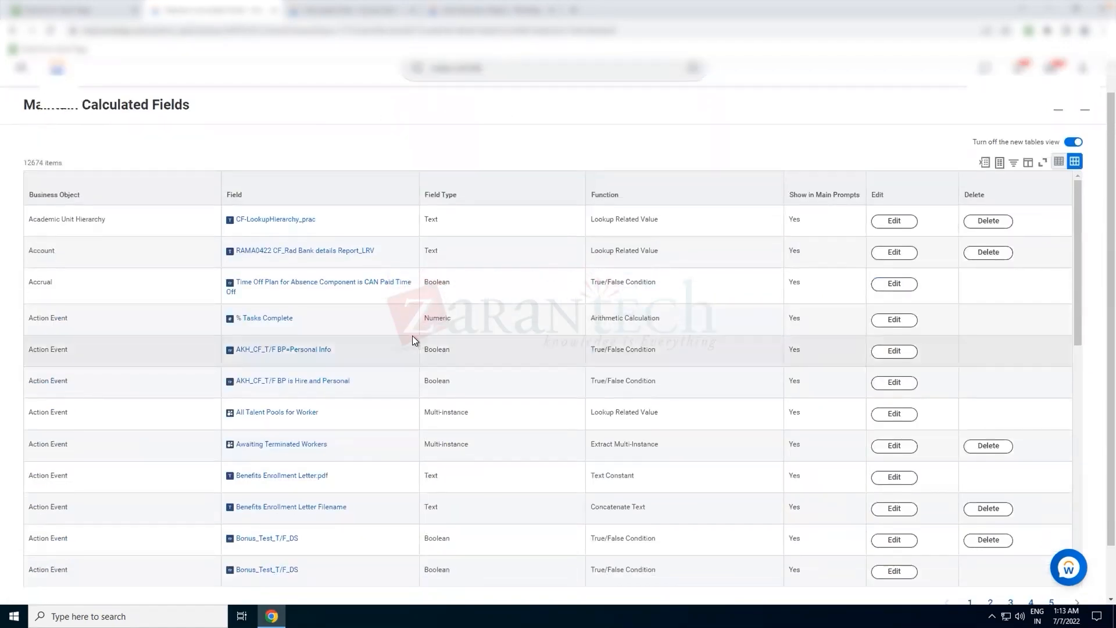
scroll(412, 337, "down", 3)
scroll(412, 336, "up", 3)
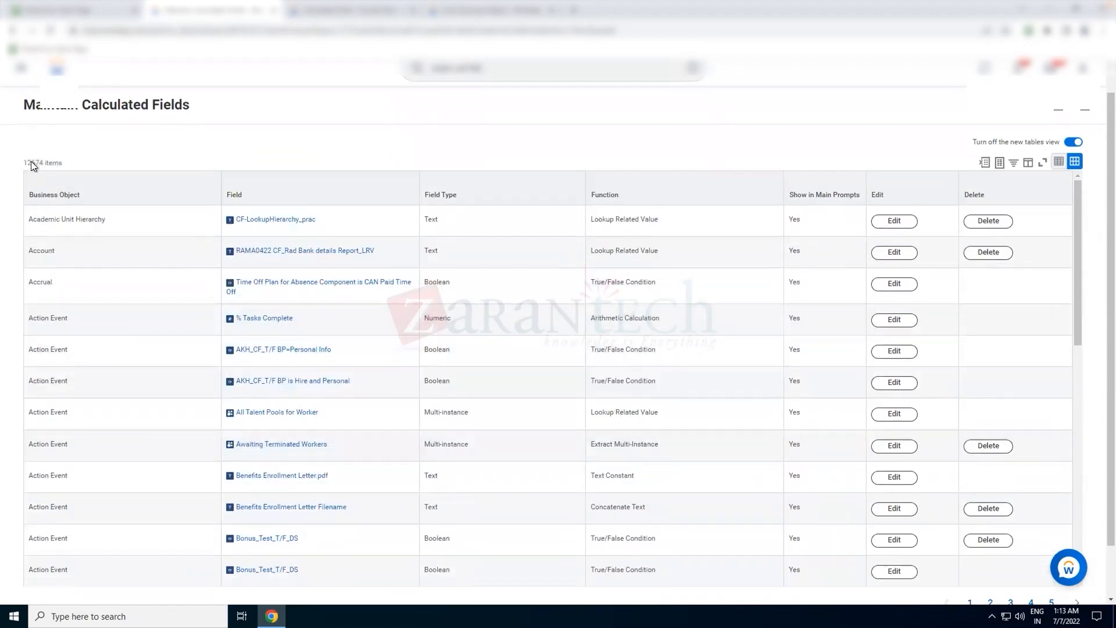
scroll(406, 197, "up", 1)
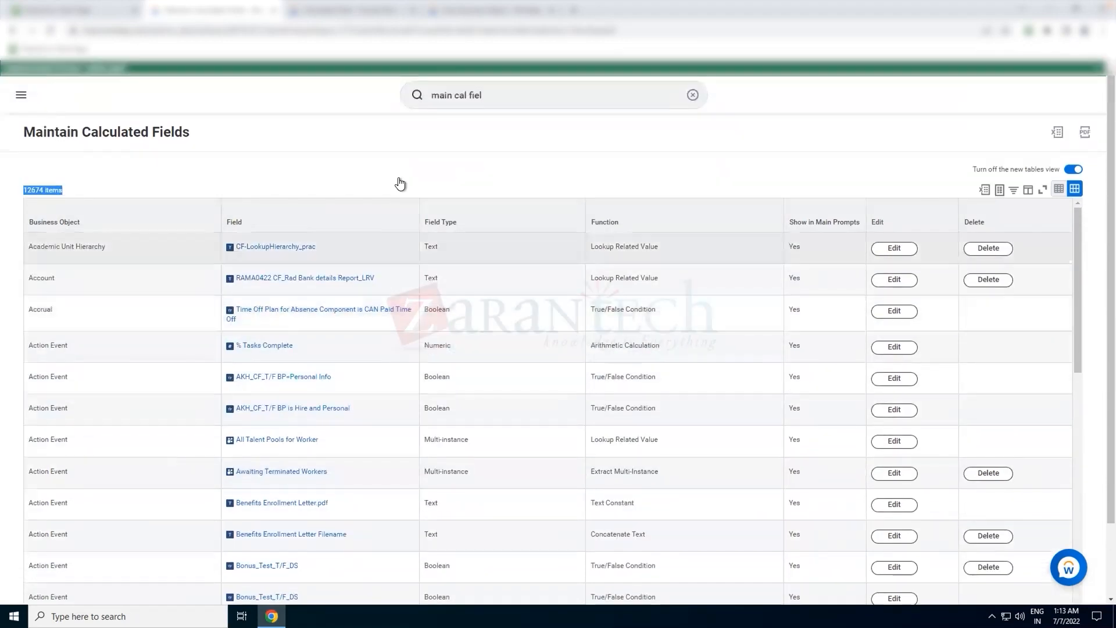
left_click(412, 150)
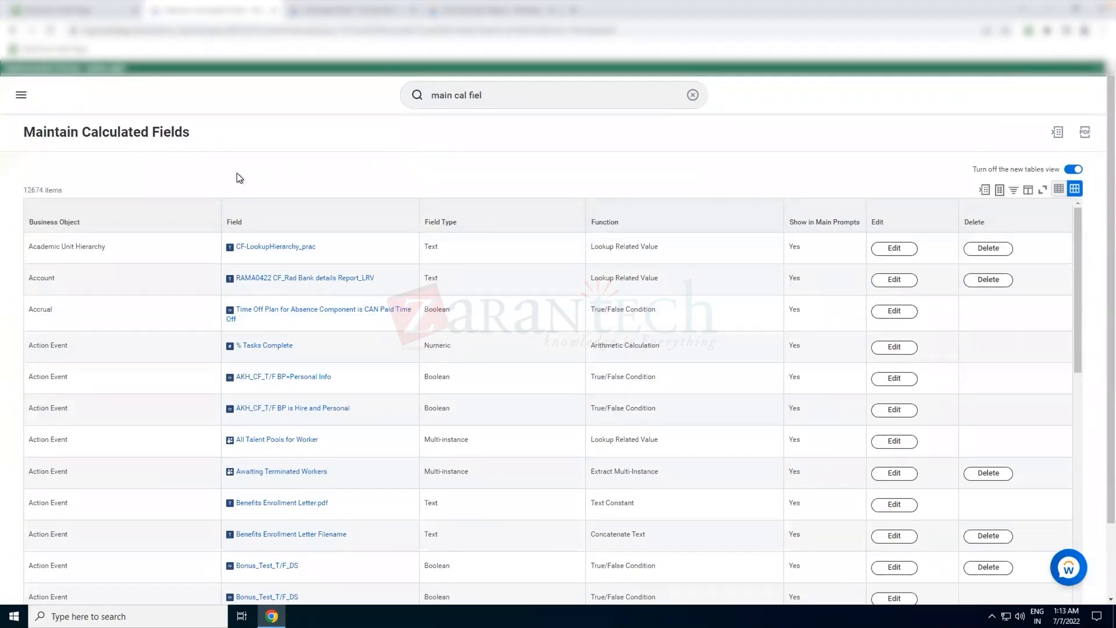
left_click(138, 222)
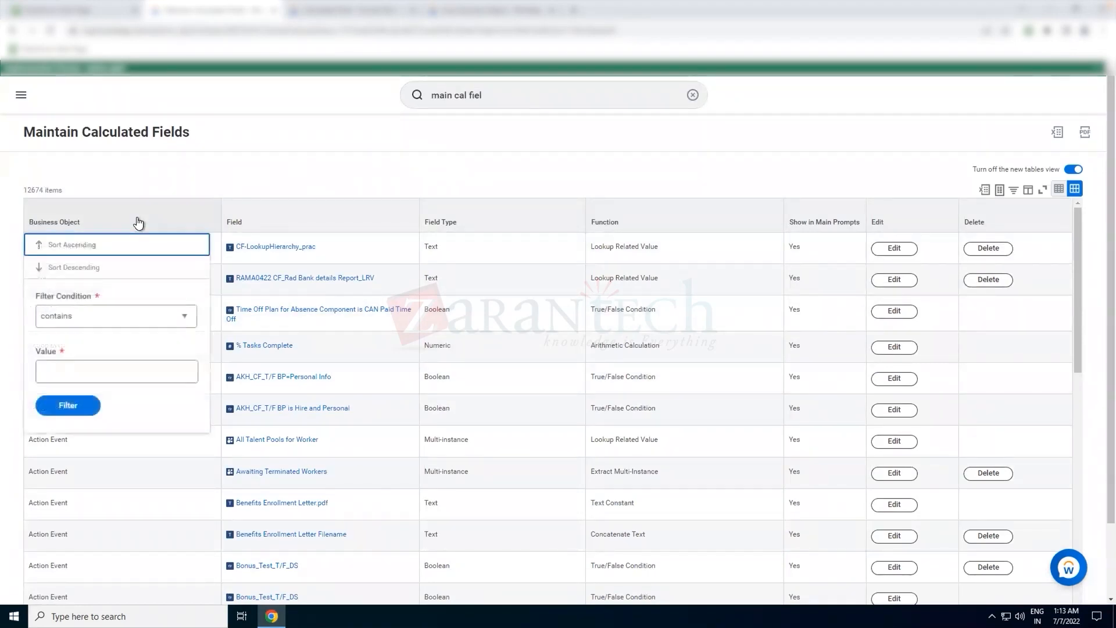
left_click(102, 368)
type("Worker")
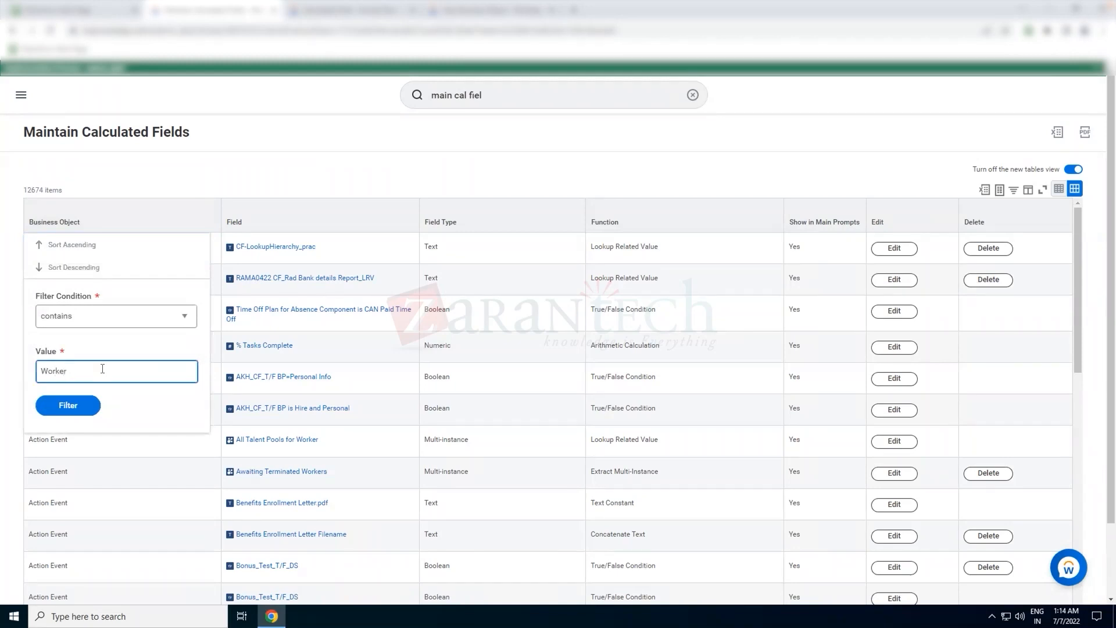
left_click(76, 405)
left_click(75, 404)
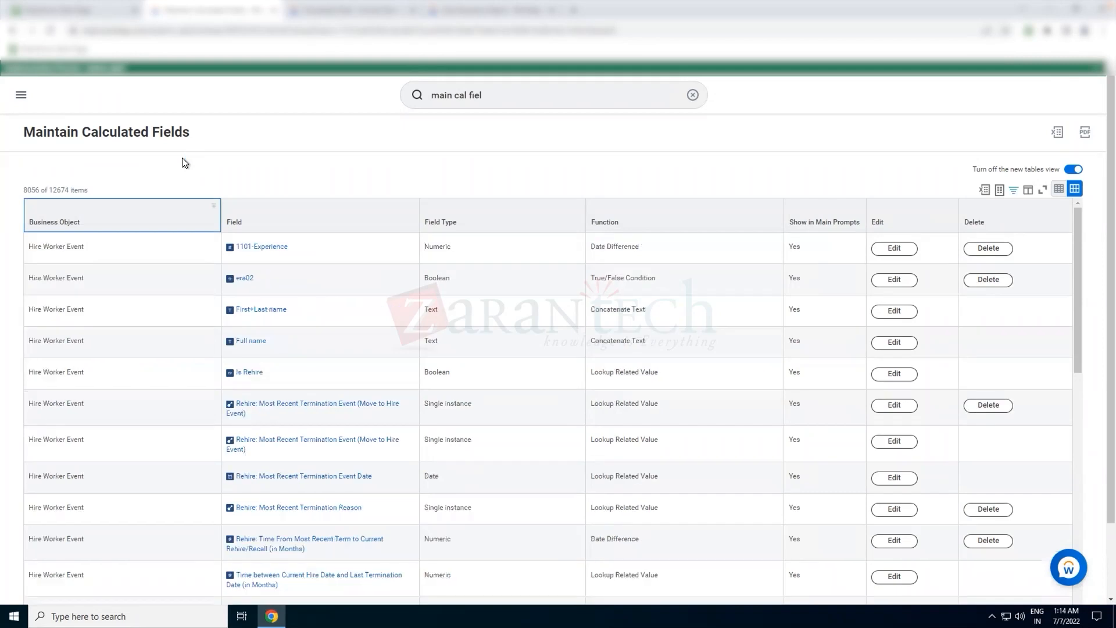
- Browse through the pages of the filtered calculated fields list
scroll(183, 158, "down", 3)
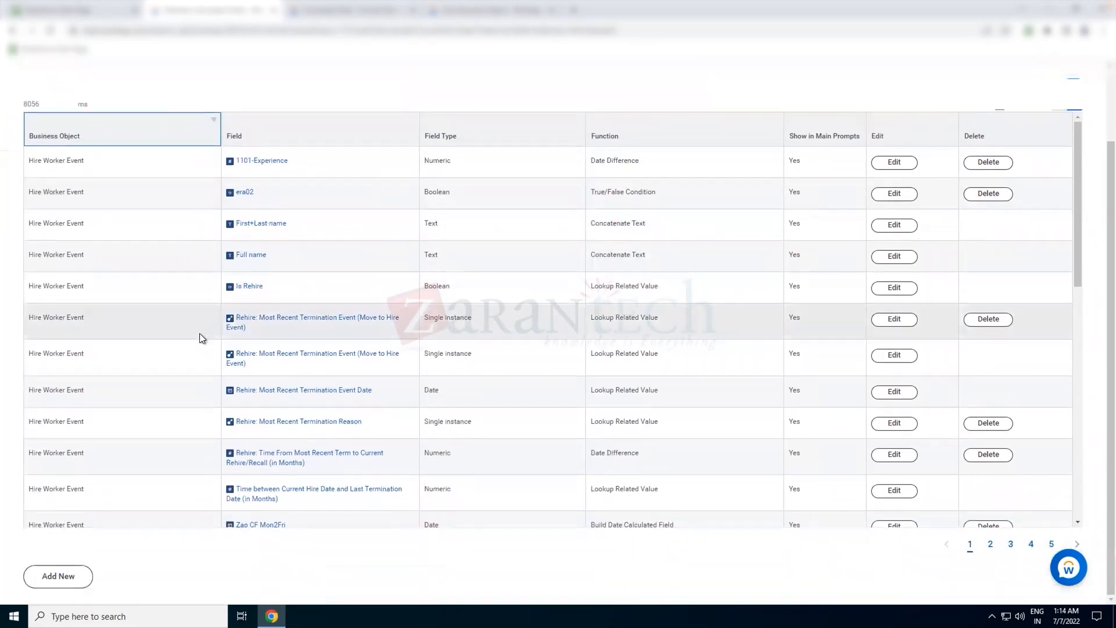
scroll(202, 337, "down", 15)
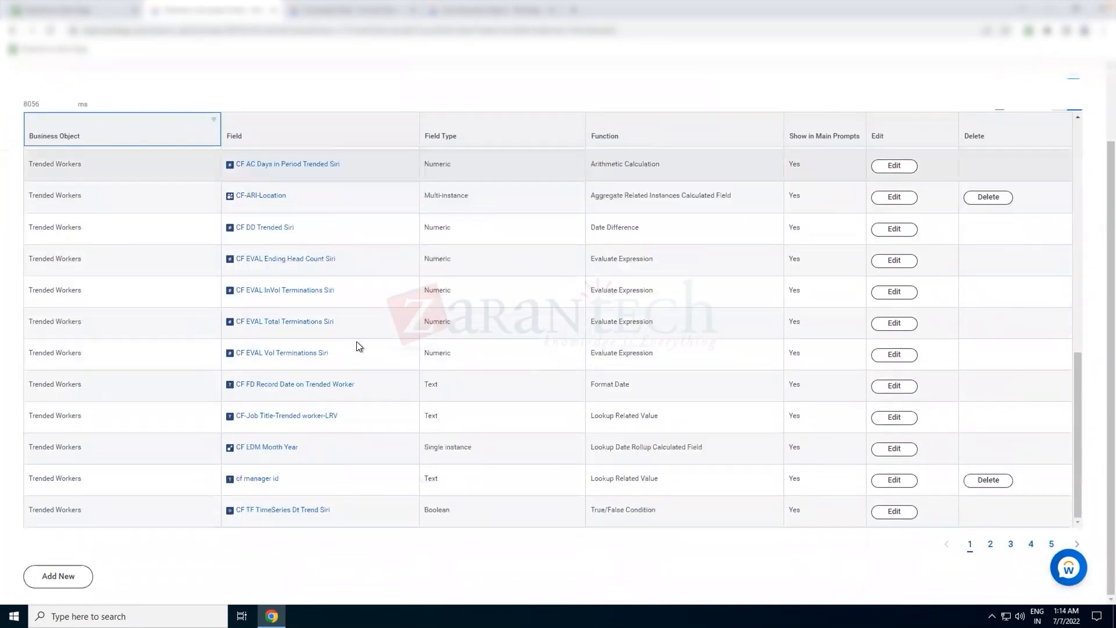
left_click(1030, 544)
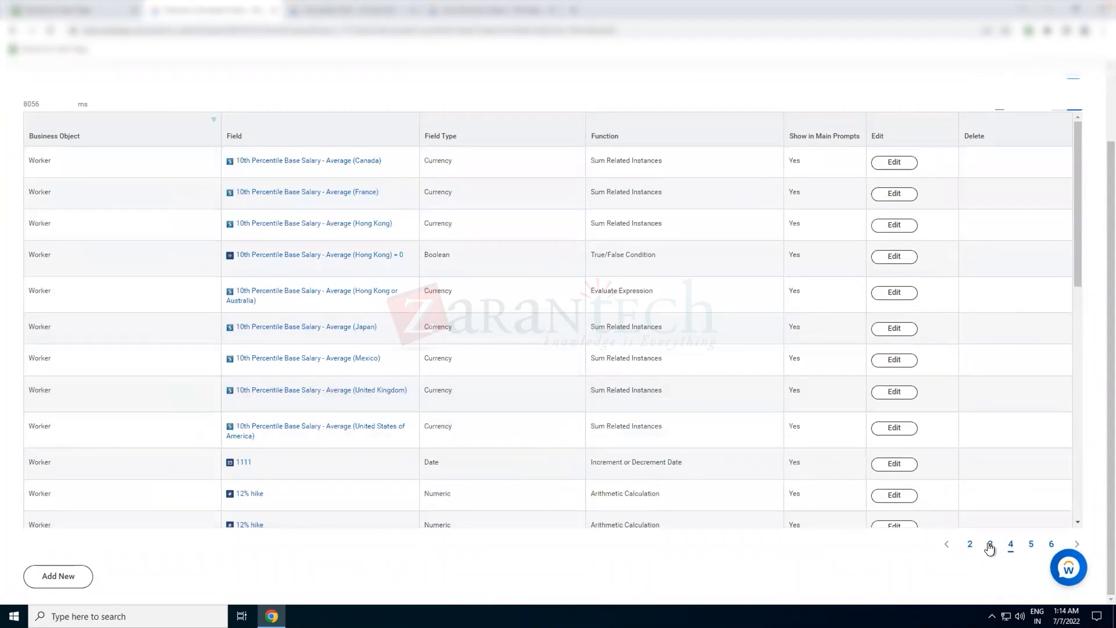
left_click(990, 545)
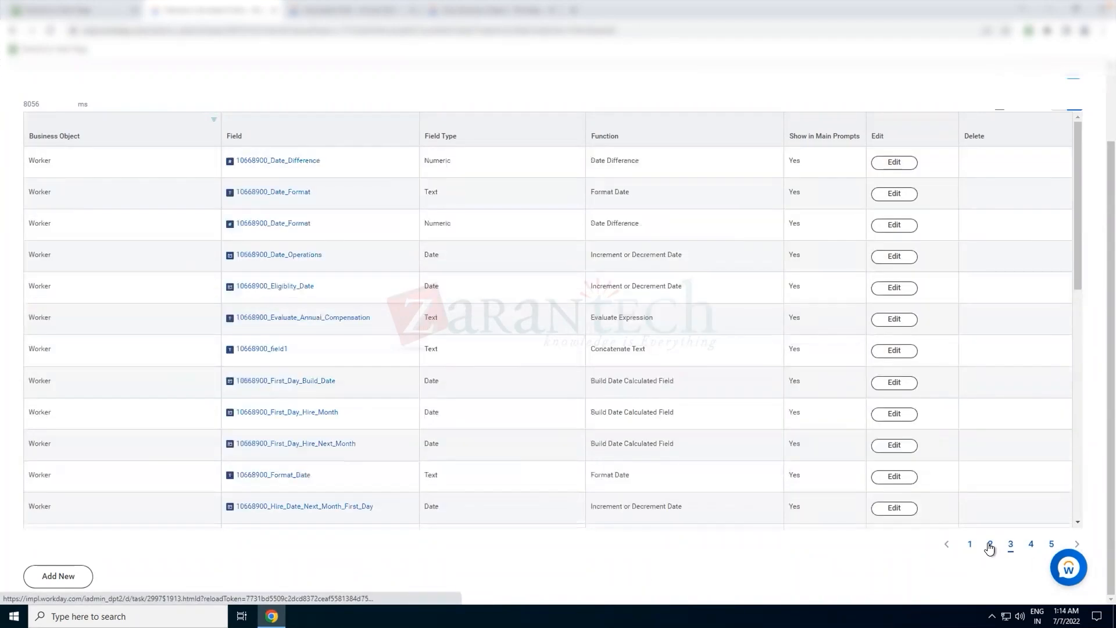
left_click(990, 544)
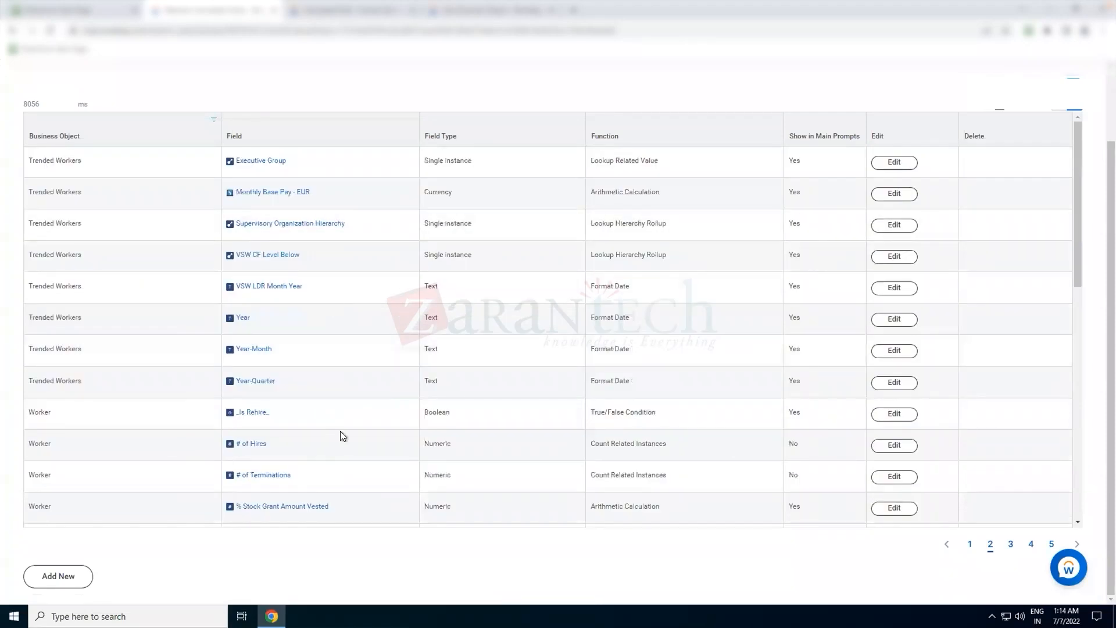
- Filter the Field column to show only the Test_CF calculated field
left_click(275, 134)
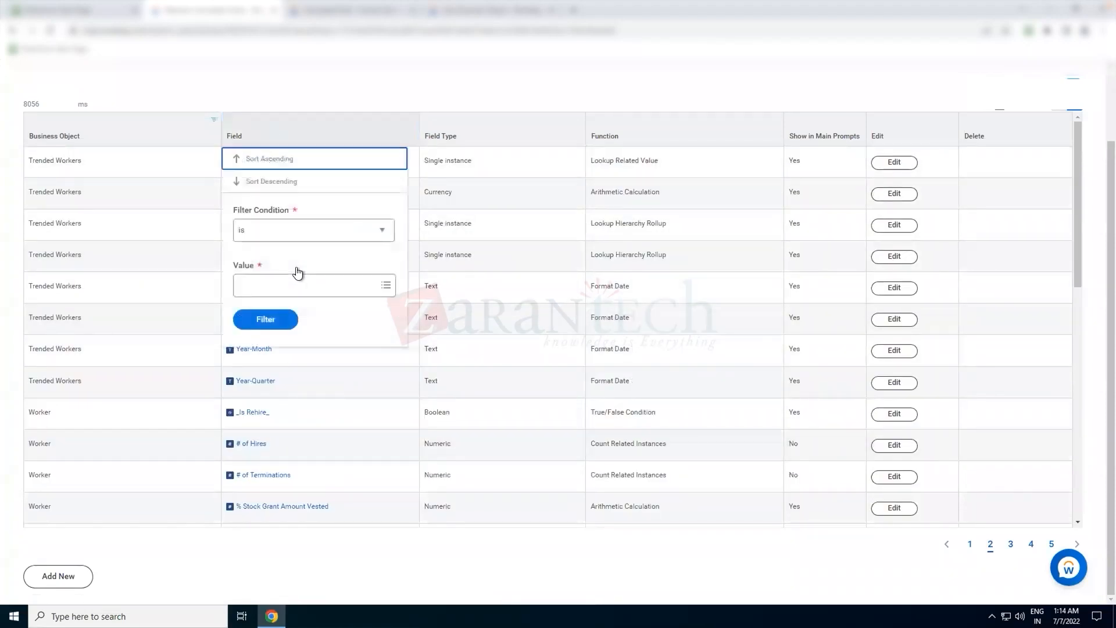
left_click(289, 279)
type("test cf")
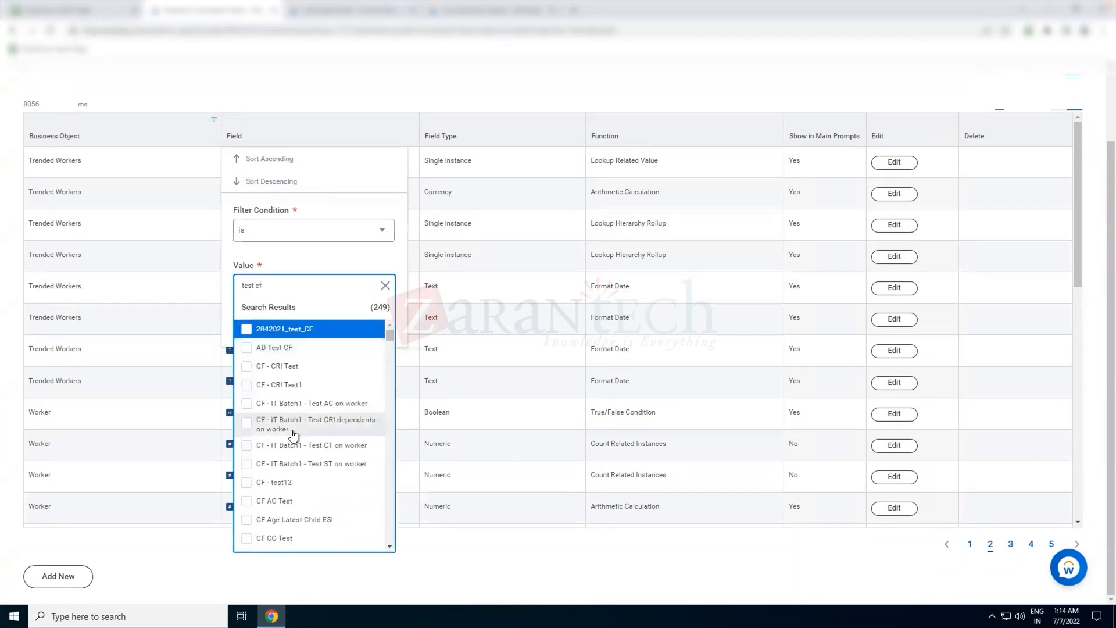
scroll(294, 434, "down", 5)
scroll(294, 433, "down", 20)
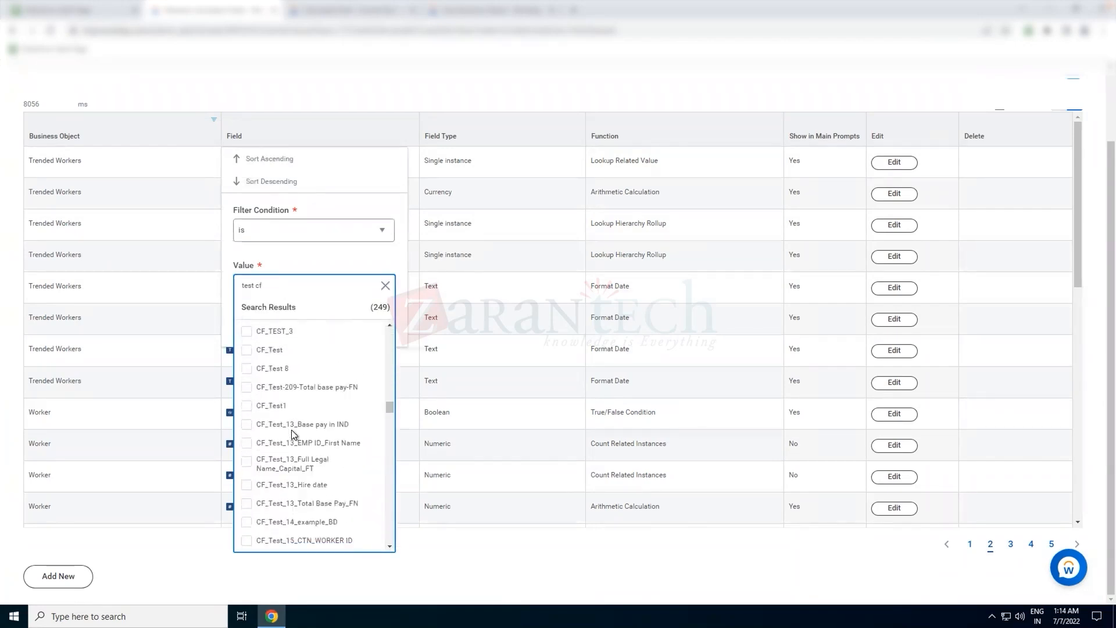
scroll(291, 433, "down", 10)
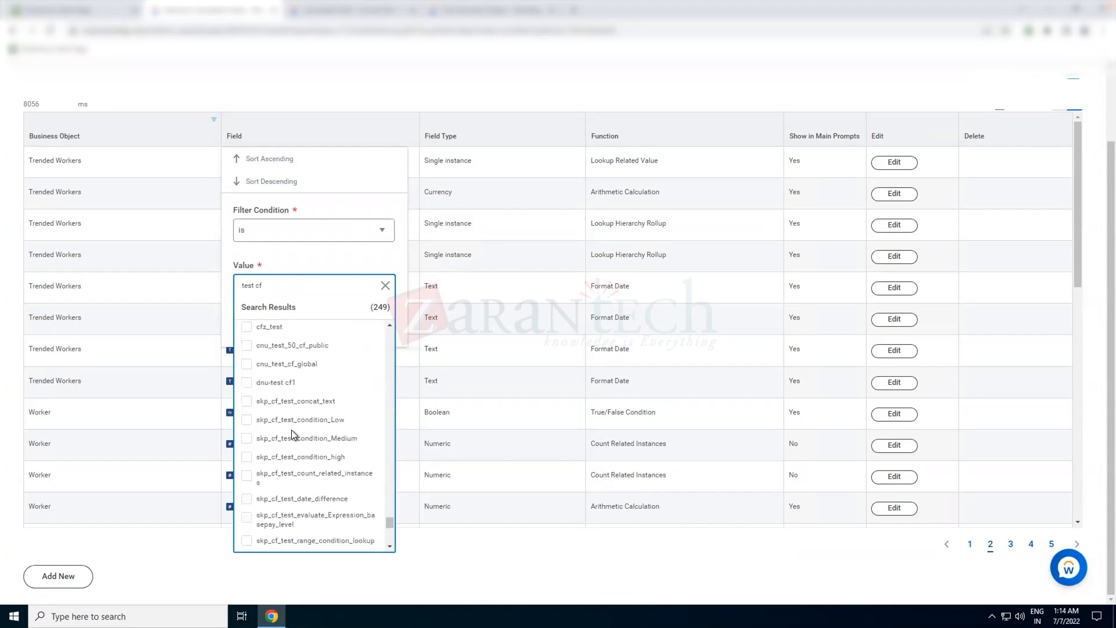
scroll(291, 433, "up", 4)
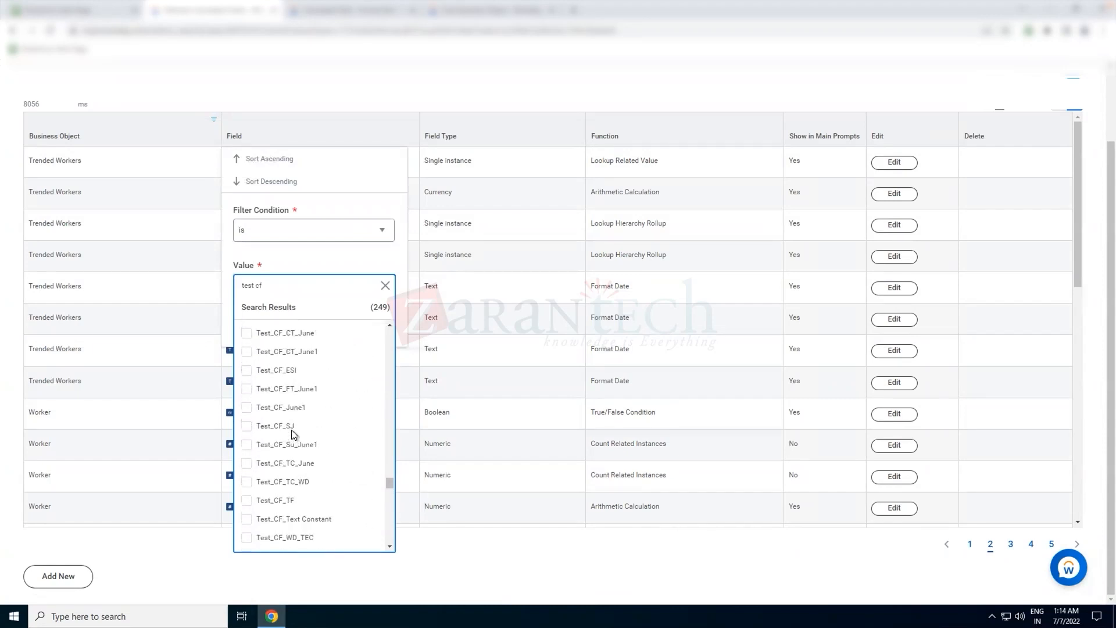
scroll(290, 425, "up", 1)
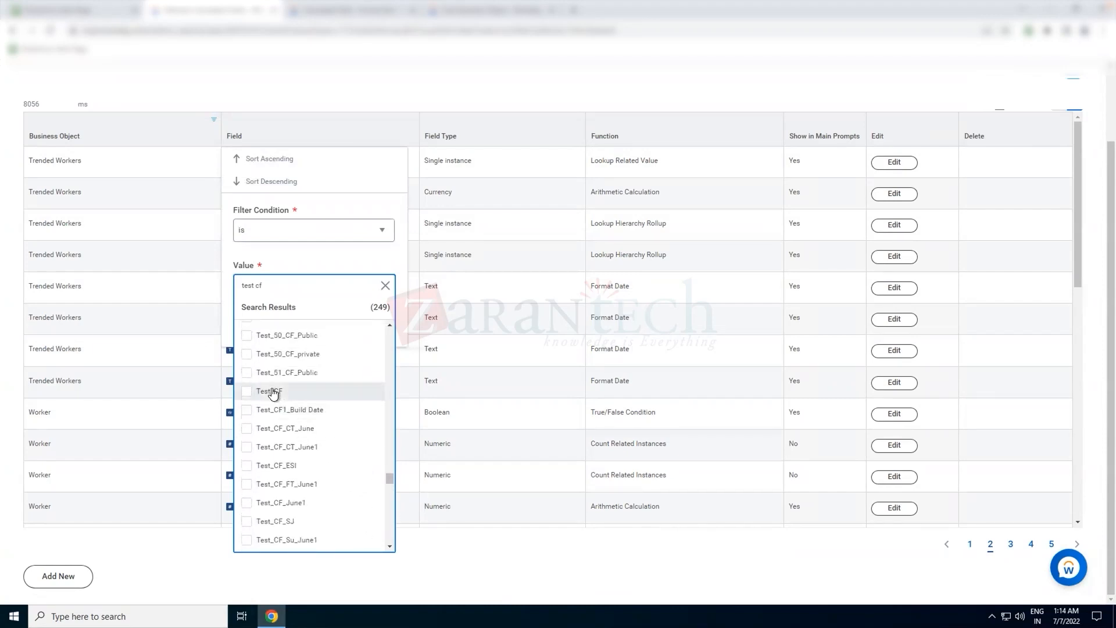
left_click(273, 394)
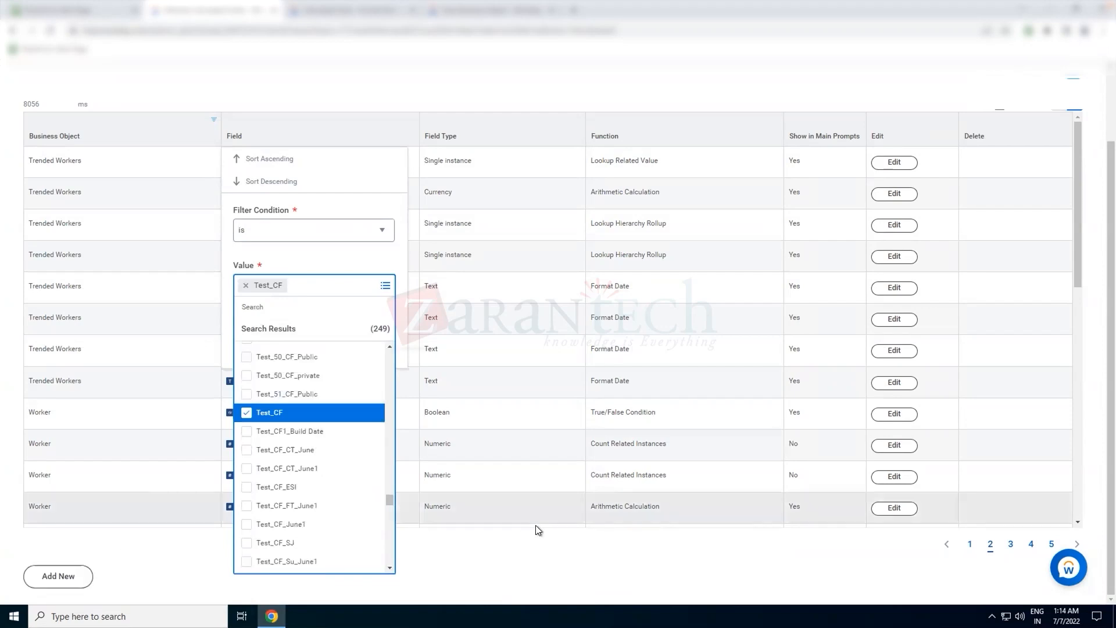
left_click(297, 250)
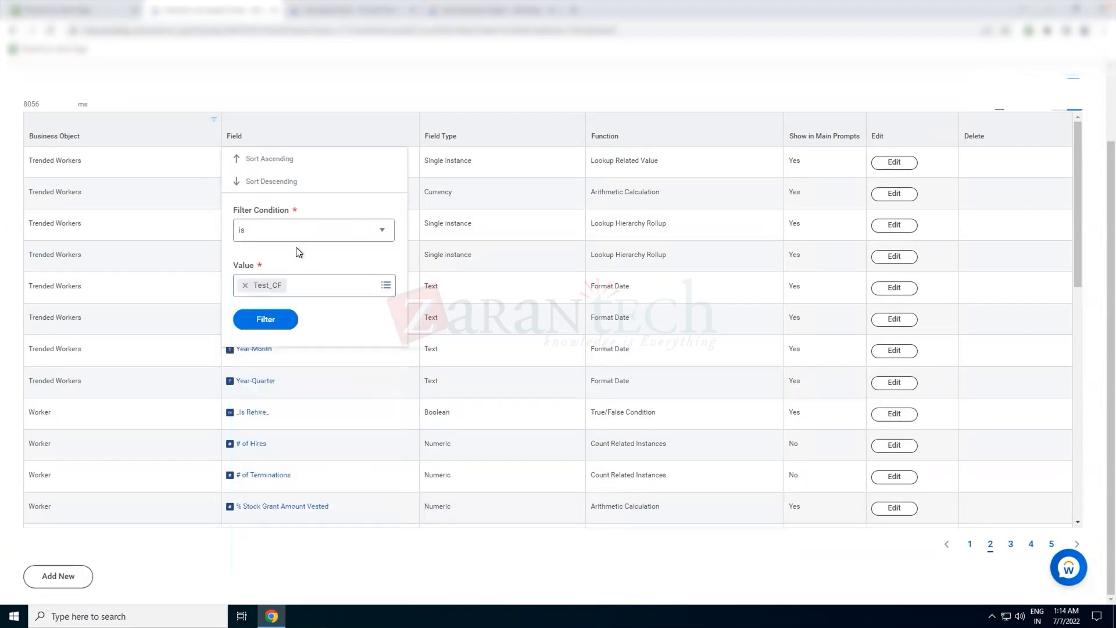
left_click(273, 321)
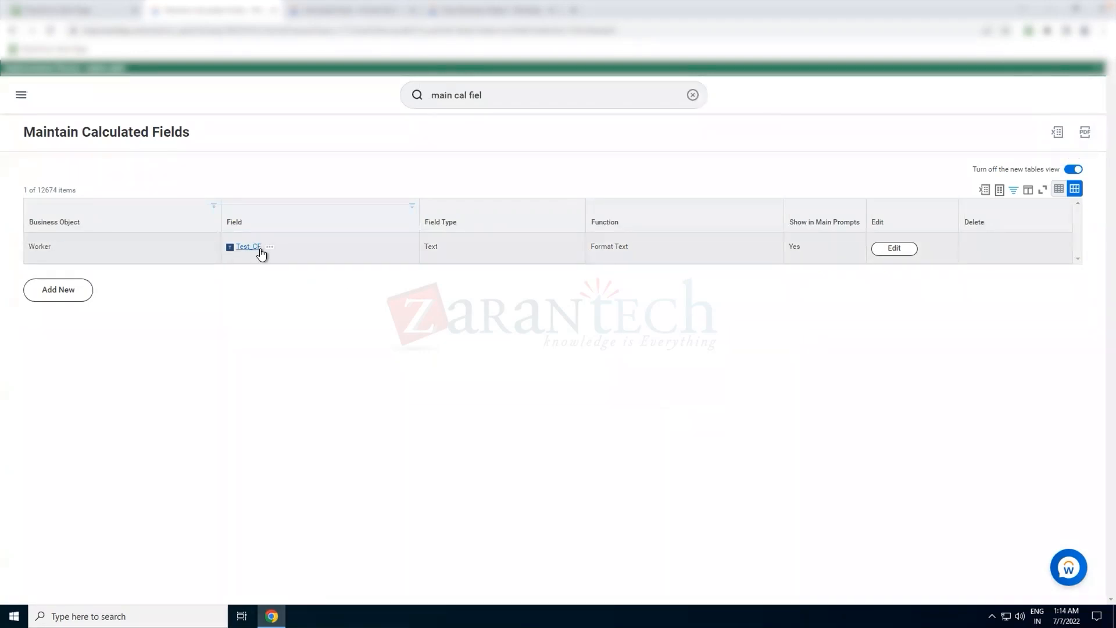
left_click(446, 247)
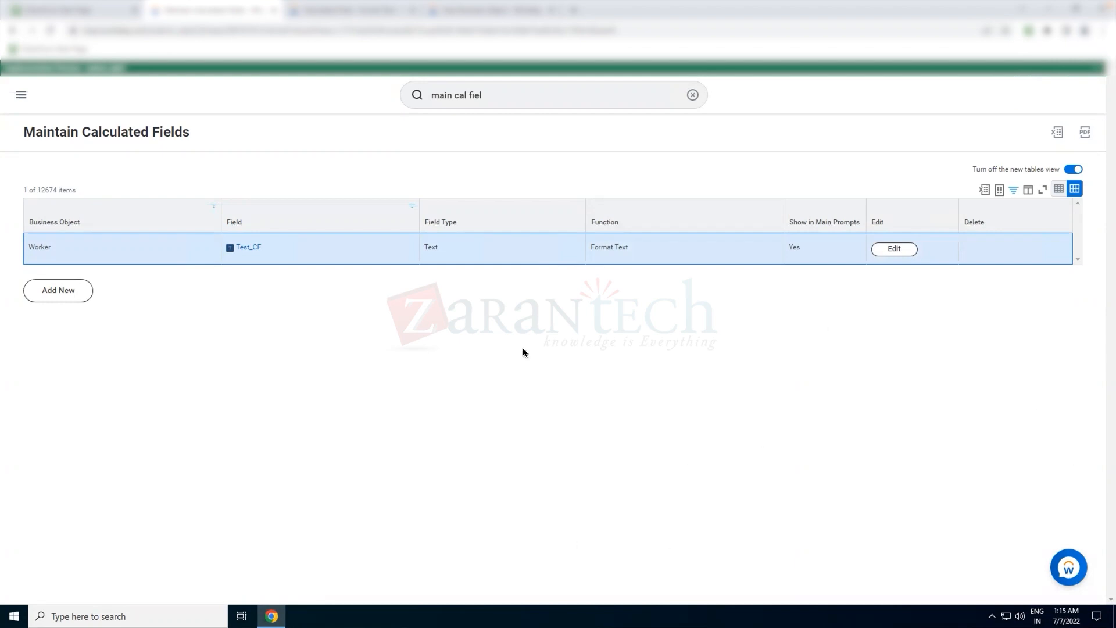
- Search for and open the All Calculated Fields report
mouse_move(260, 248)
left_click(691, 94)
type("a")
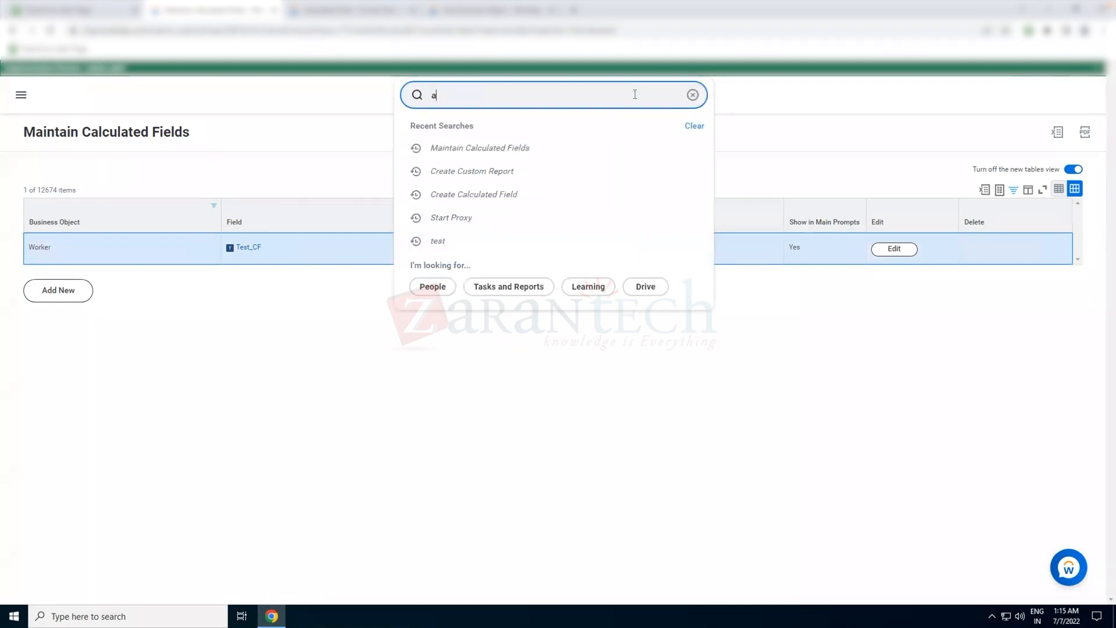
type("ll cal fiel")
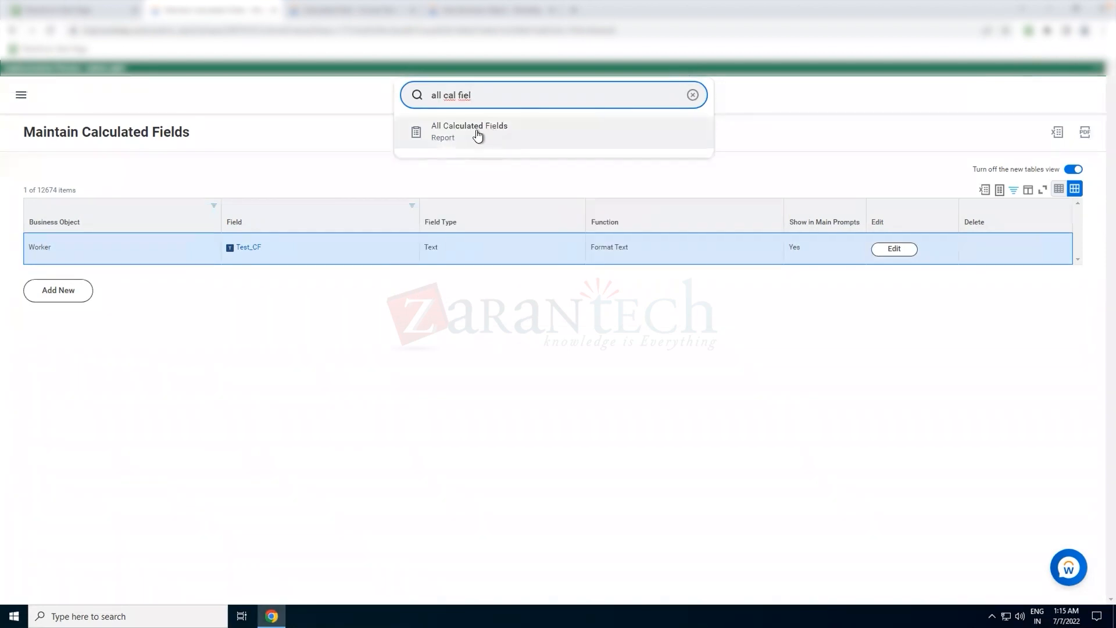
left_click(476, 132)
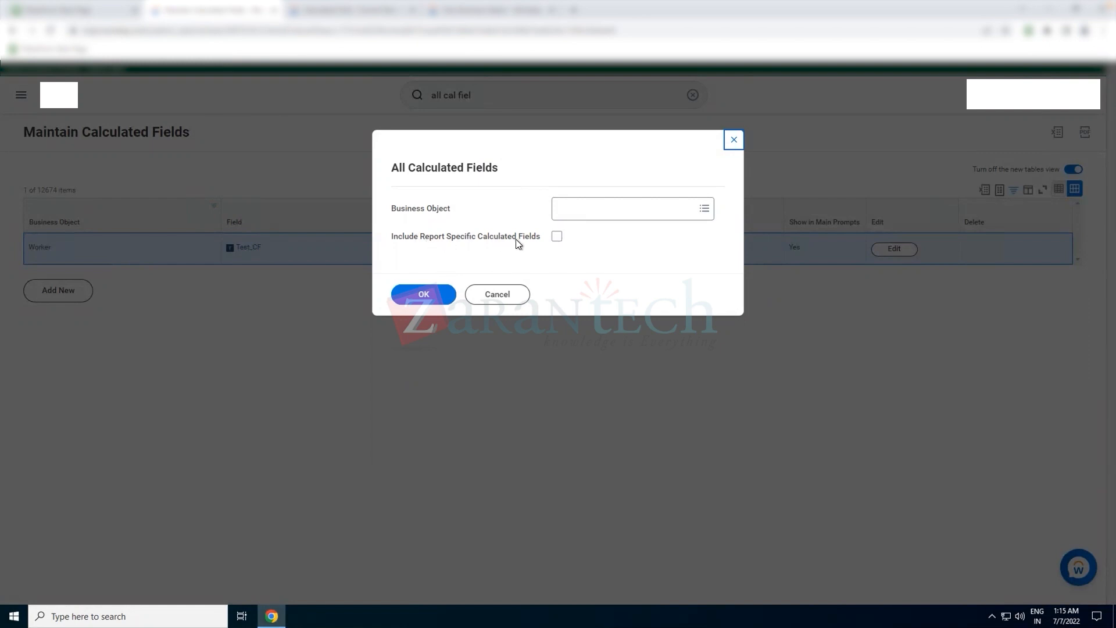
- Try running All Calculated Fields for business object Worker with report-specific calculated fields included, cancelling the processing
left_click(557, 238)
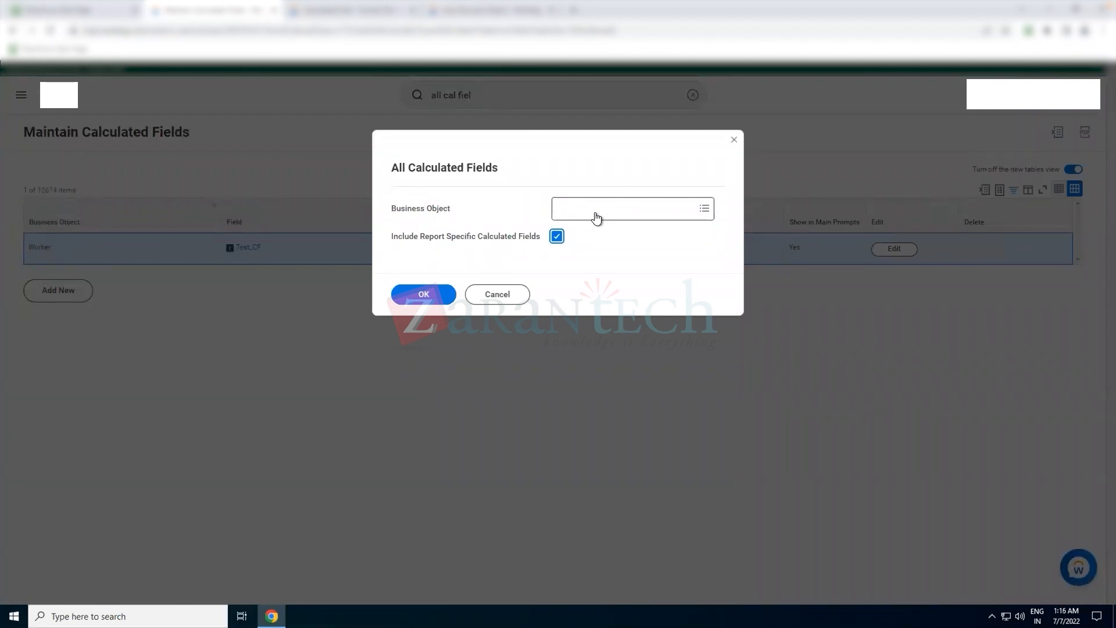
left_click(595, 214)
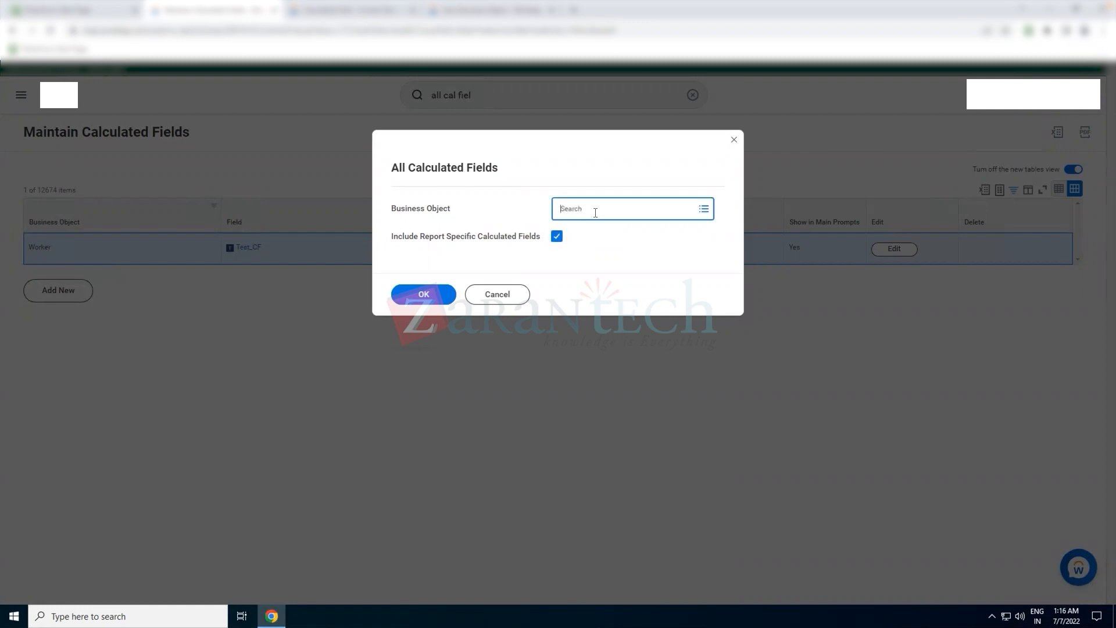
type("worker")
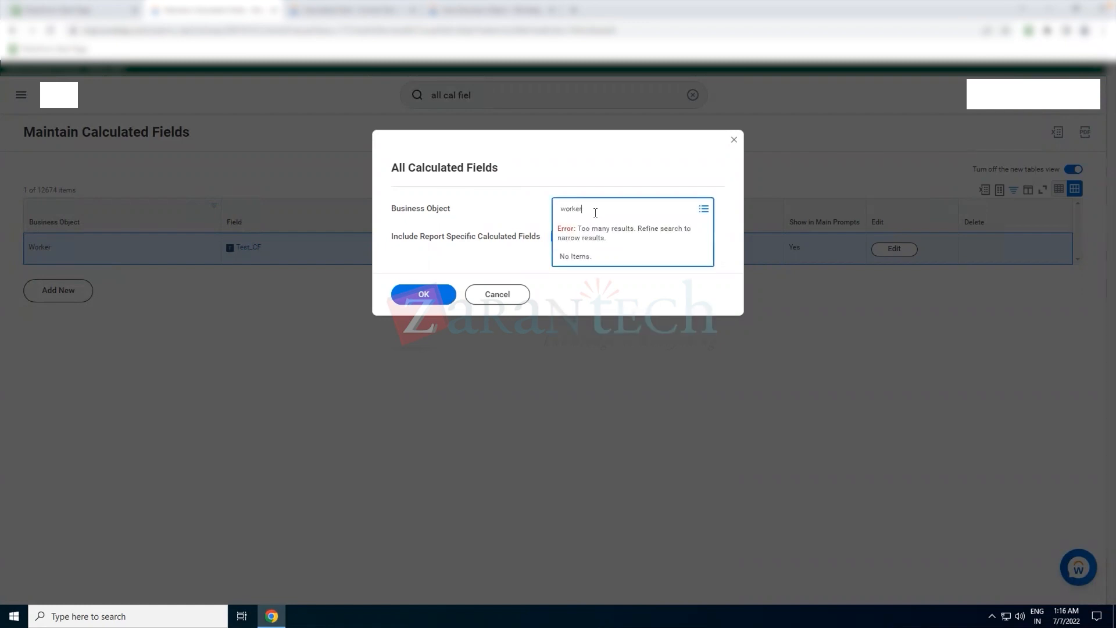
key("Return")
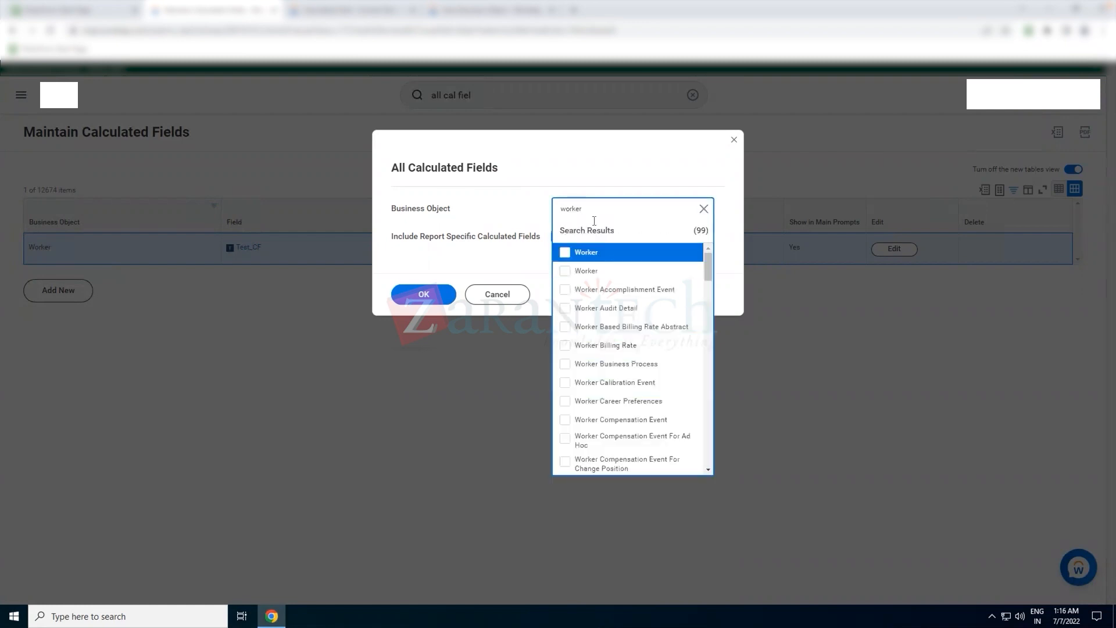
left_click(587, 256)
left_click(488, 257)
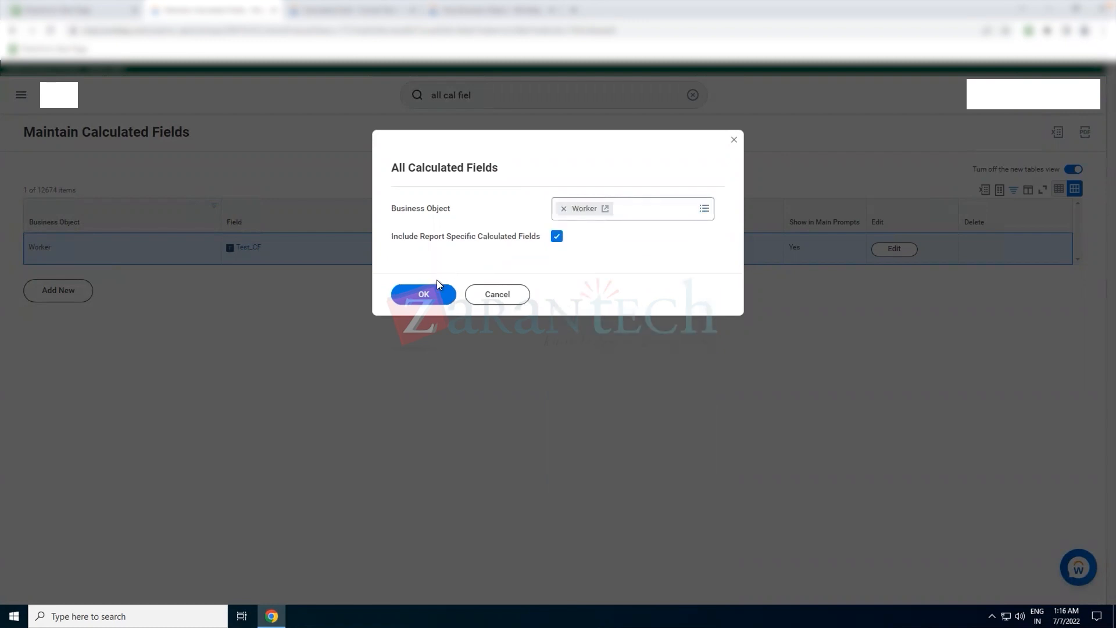
left_click(429, 293)
left_click(424, 296)
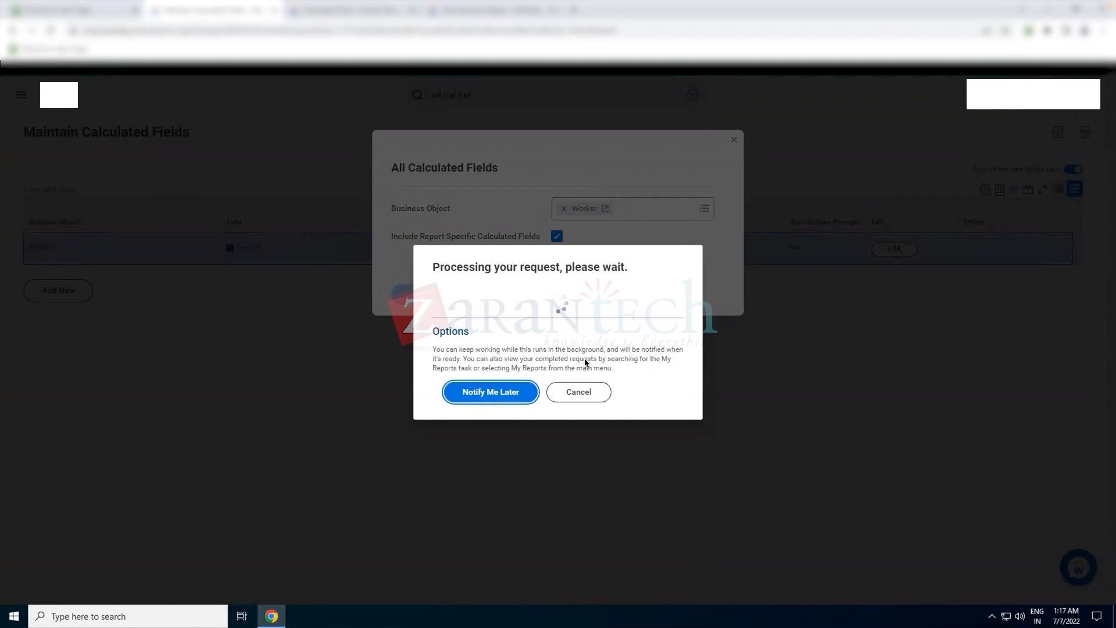
left_click(585, 397)
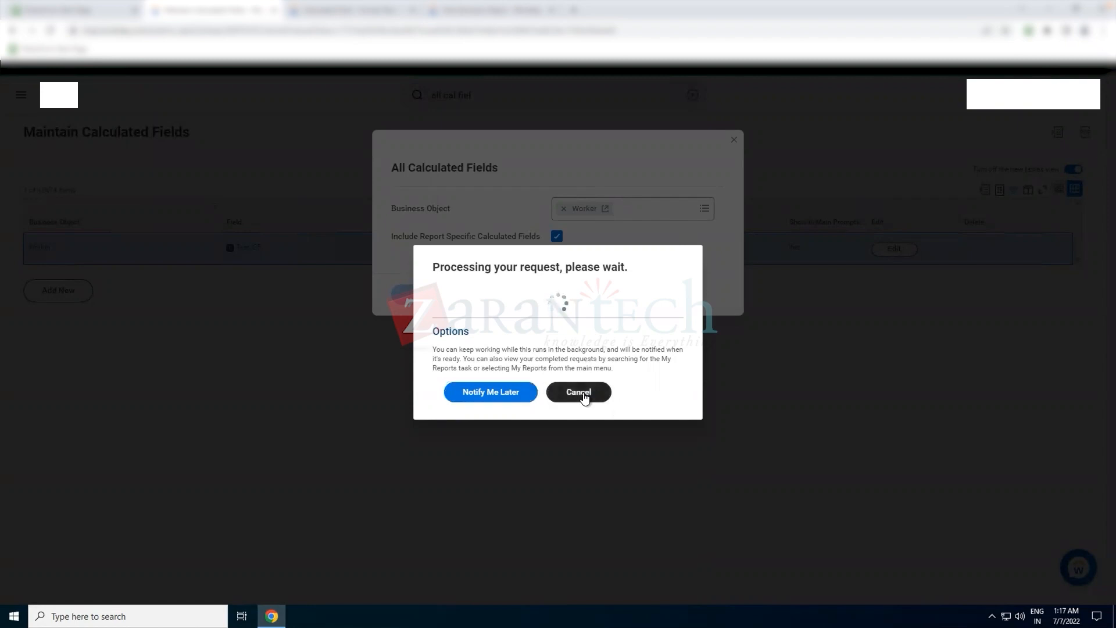
- Reopen the All Calculated Fields report and run it for business object Worker
left_click(493, 97)
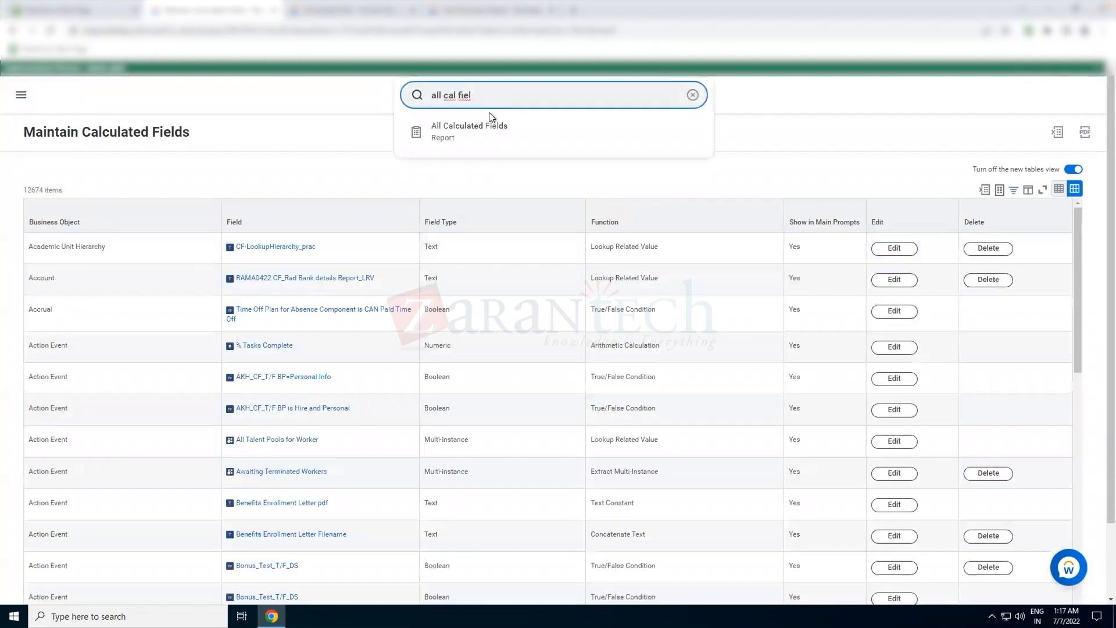
left_click(499, 133)
left_click(626, 211)
type("worker")
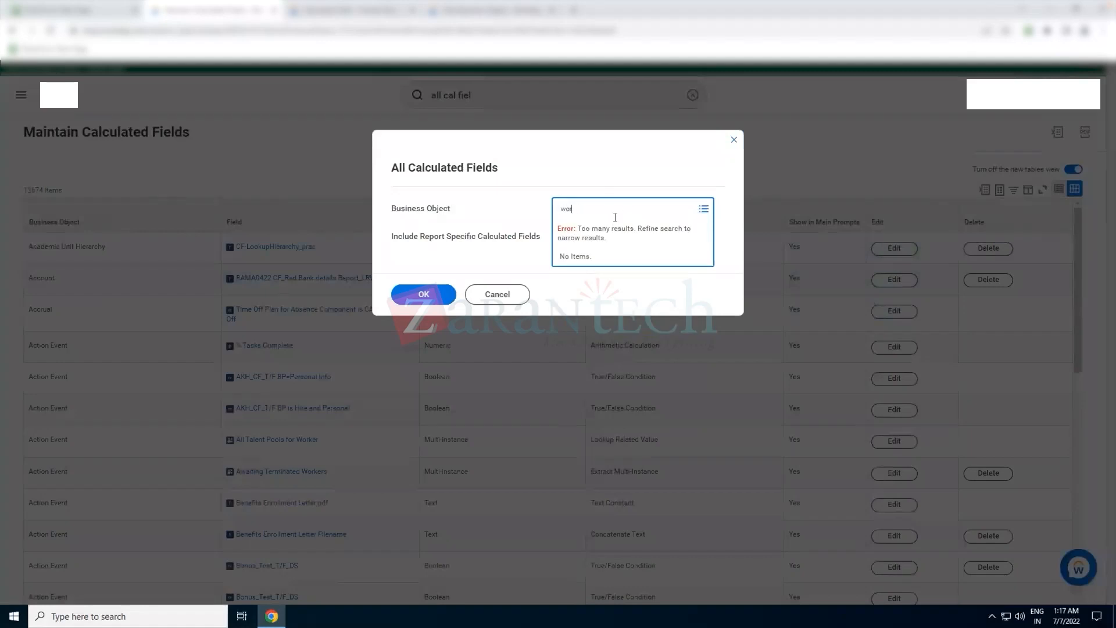
key("Return")
left_click(600, 256)
left_click(424, 295)
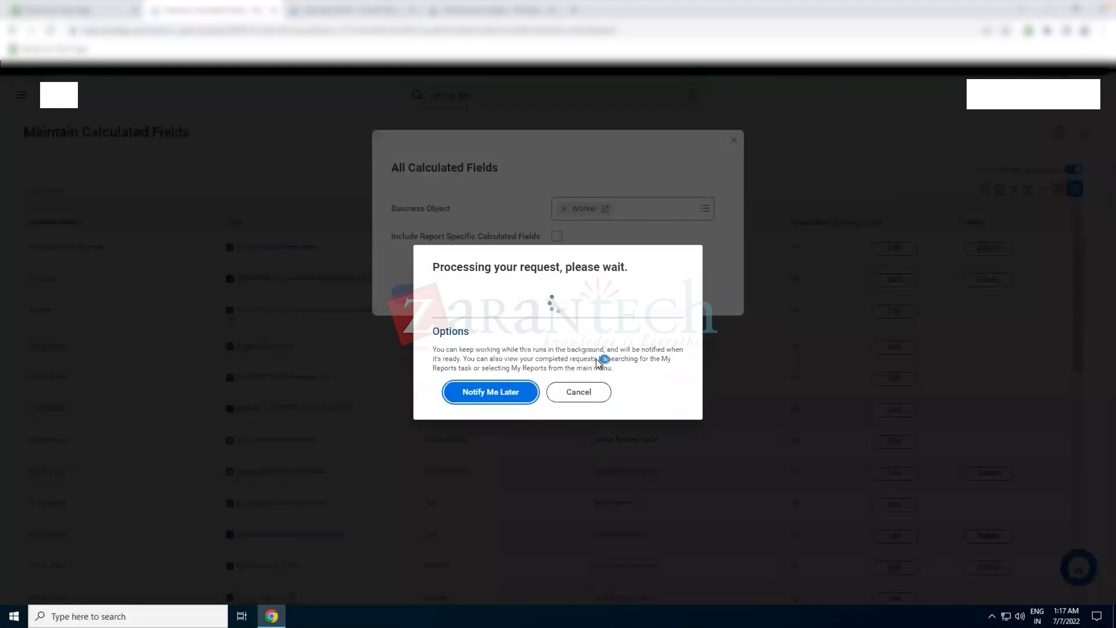
- Cancel the processing Worker run and reopen the All Calculated Fields report through search
left_click(587, 392)
left_click(485, 95)
type("all cal fiel")
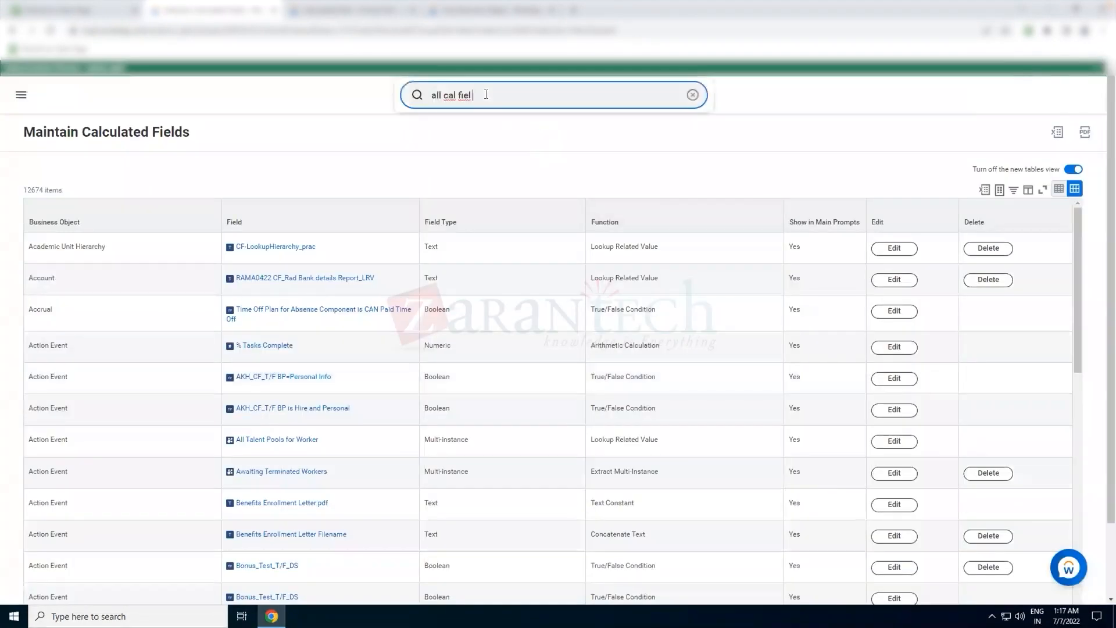
left_click(478, 135)
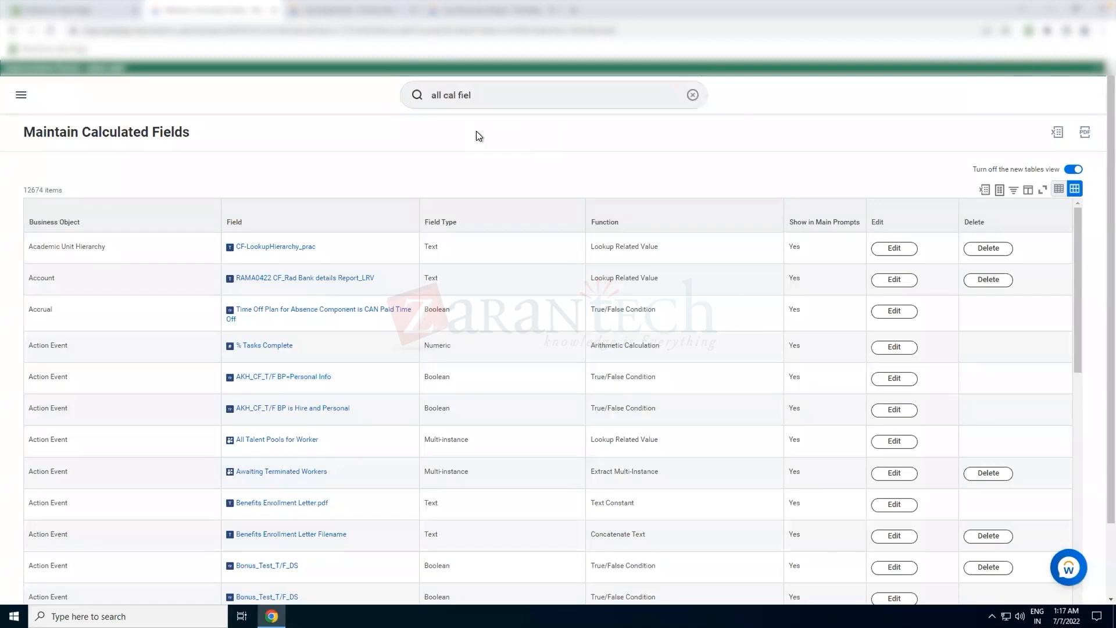
left_click(478, 91)
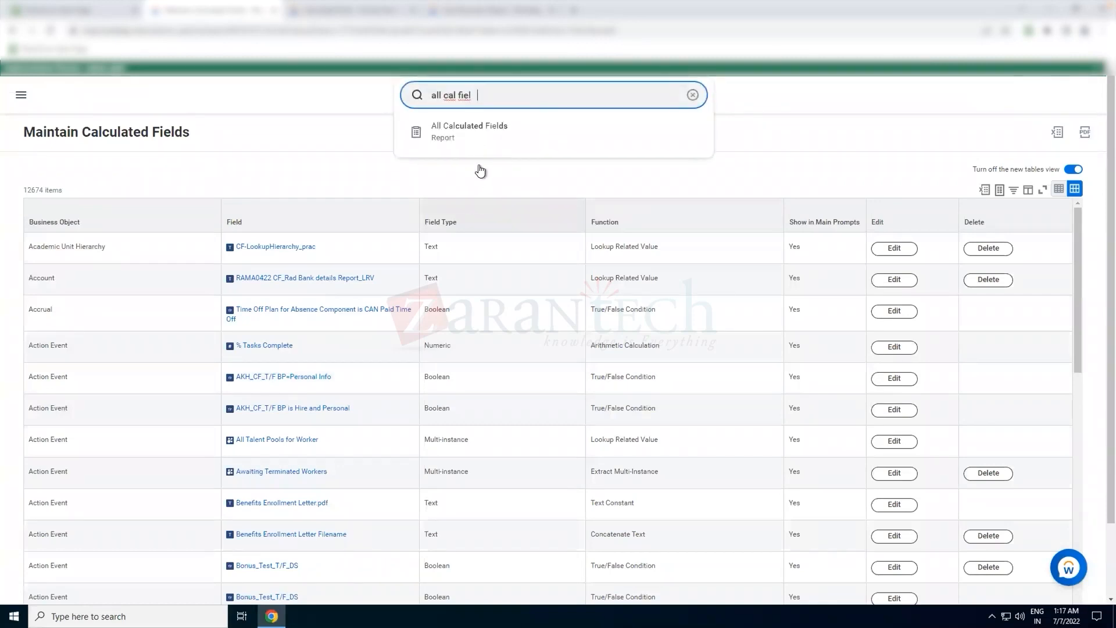
left_click(473, 137)
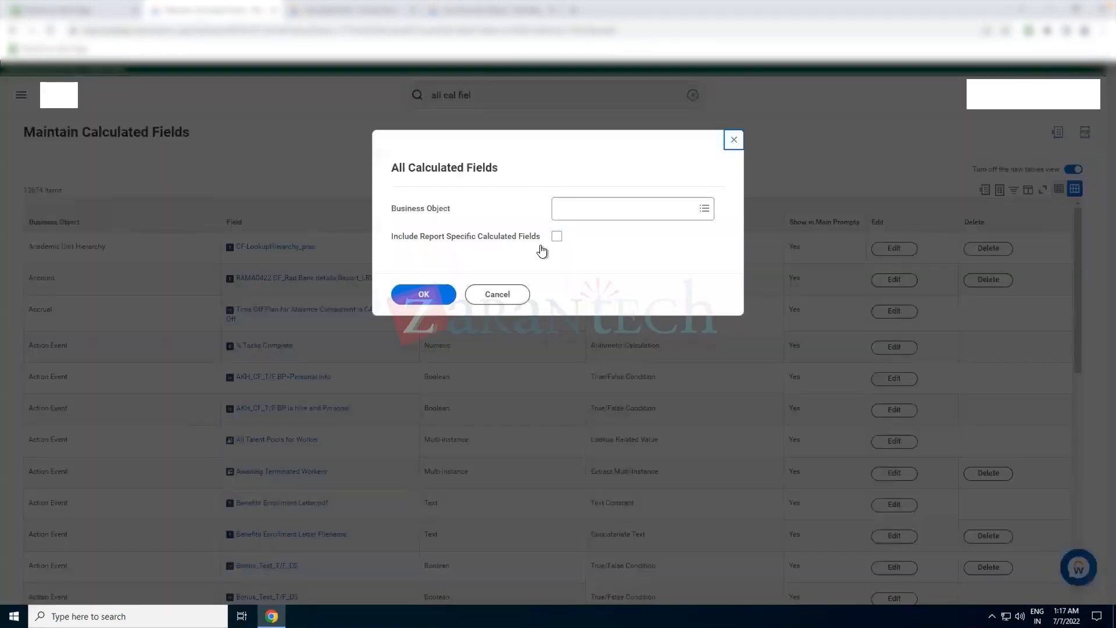
- Run All Calculated Fields for business object Expense Report with report-specific calculated fields included
left_click(587, 214)
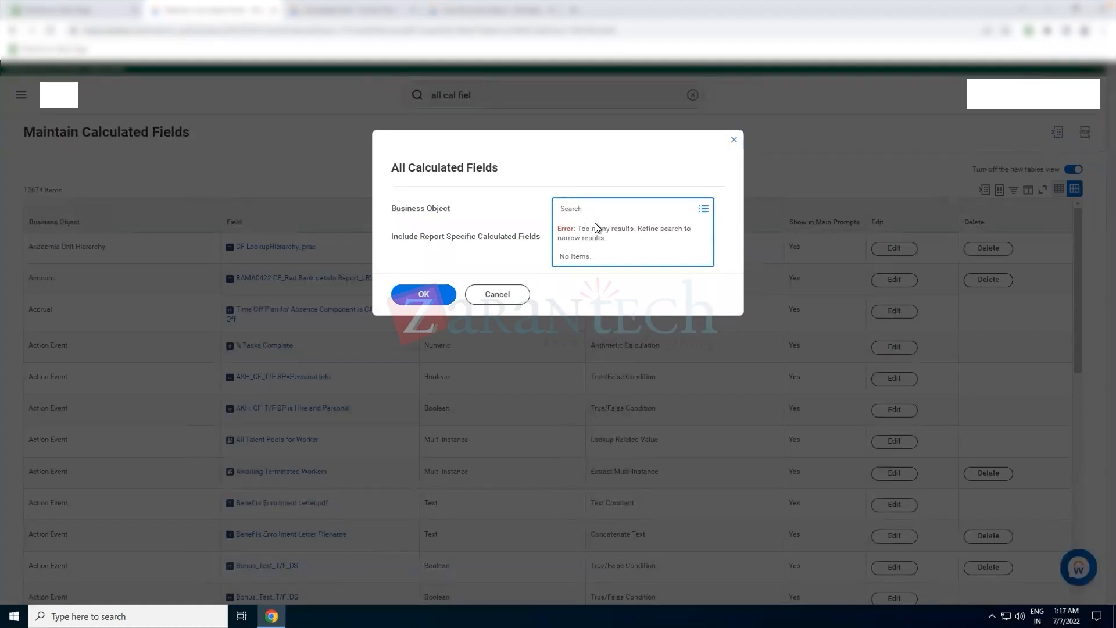
key("Return")
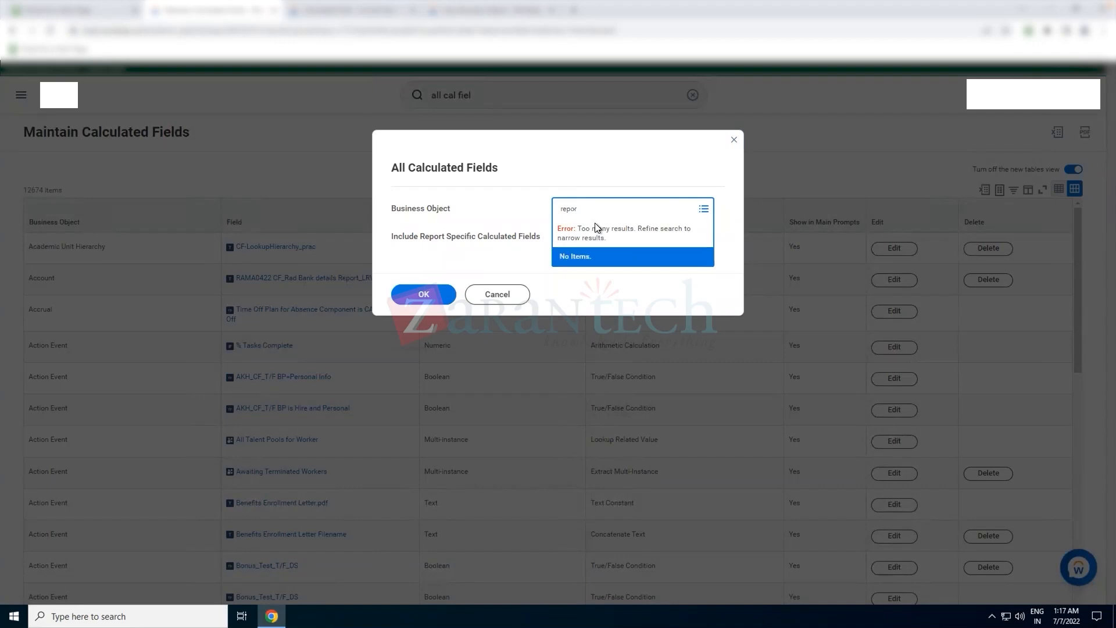
double_click(574, 203)
type("expense")
key("Return")
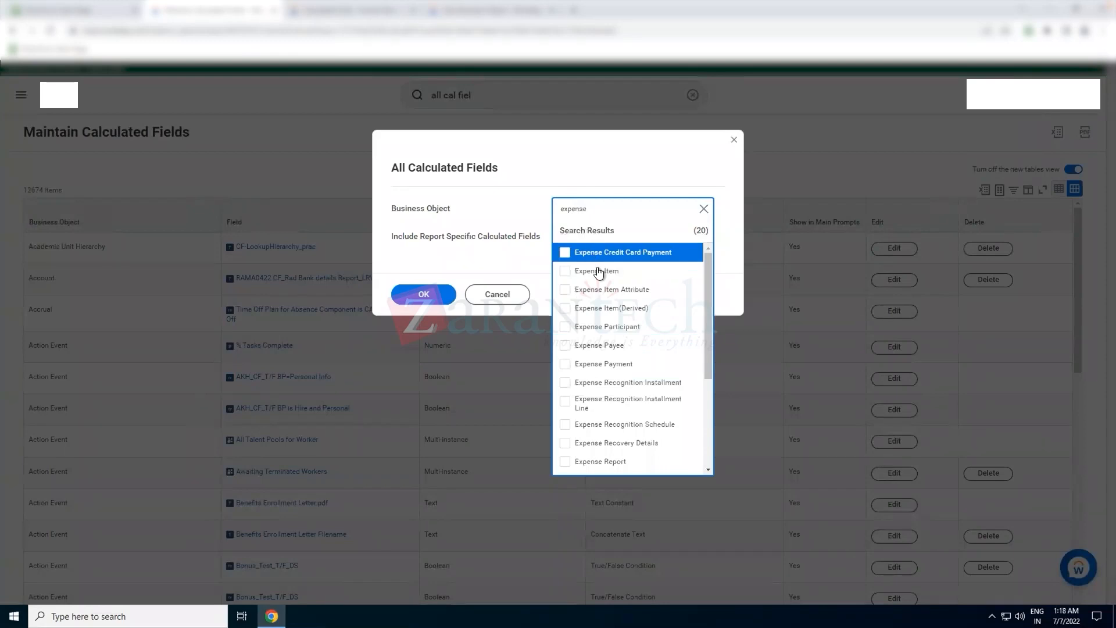
left_click(598, 272)
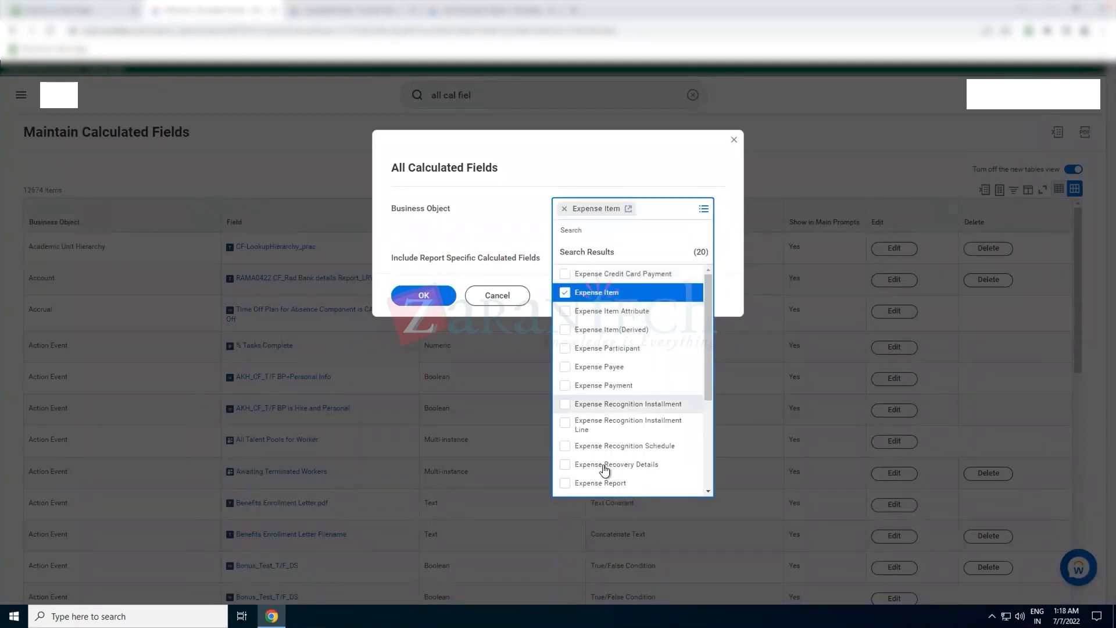
left_click(602, 483)
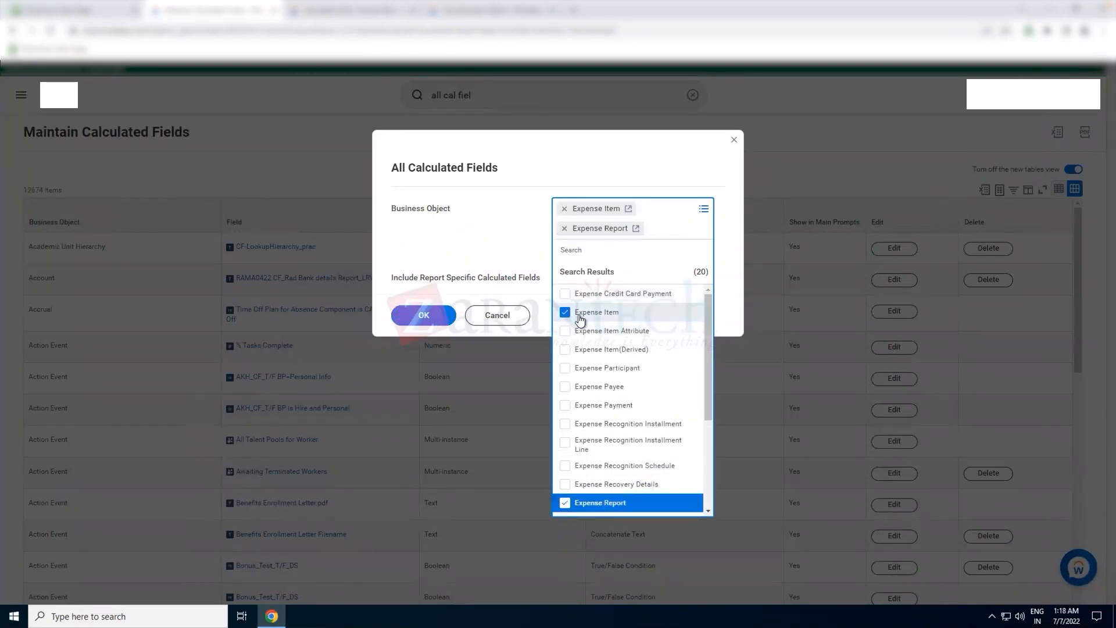
left_click(443, 318)
left_click(556, 256)
left_click(564, 208)
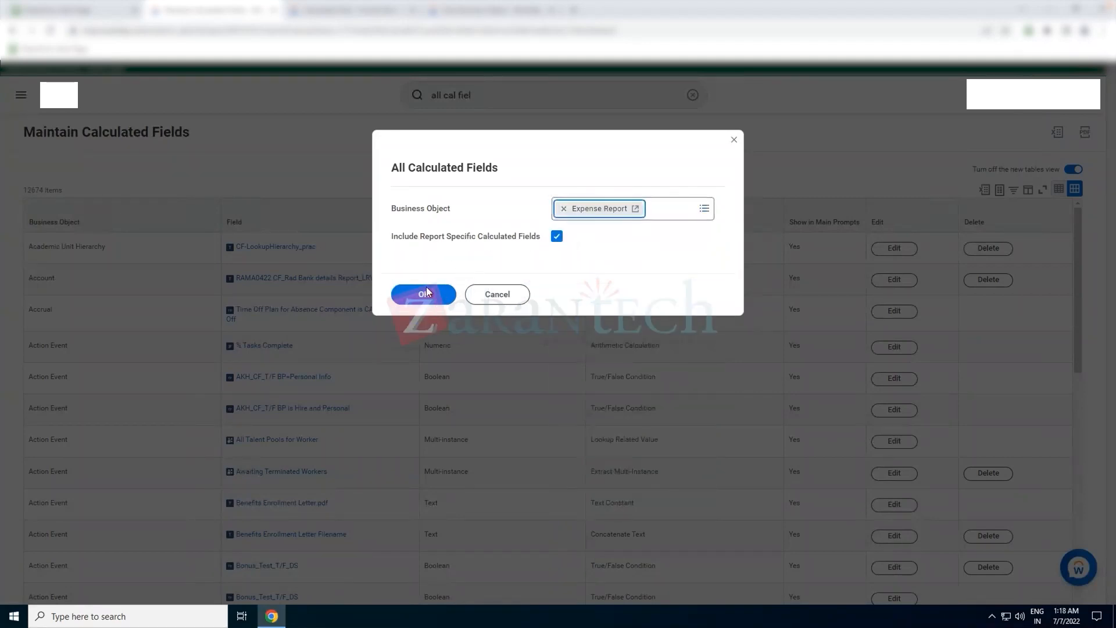
left_click(417, 293)
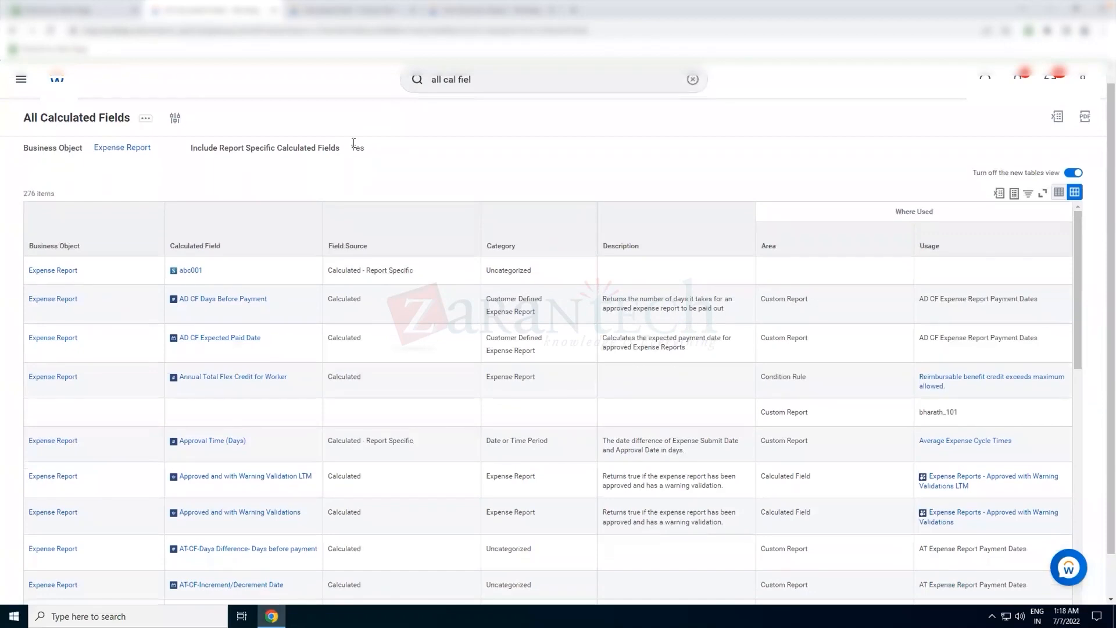
- Examine the Field Source and Where Used usage entries of the first Expense Report calculated fields
scroll(353, 143, "down", 1)
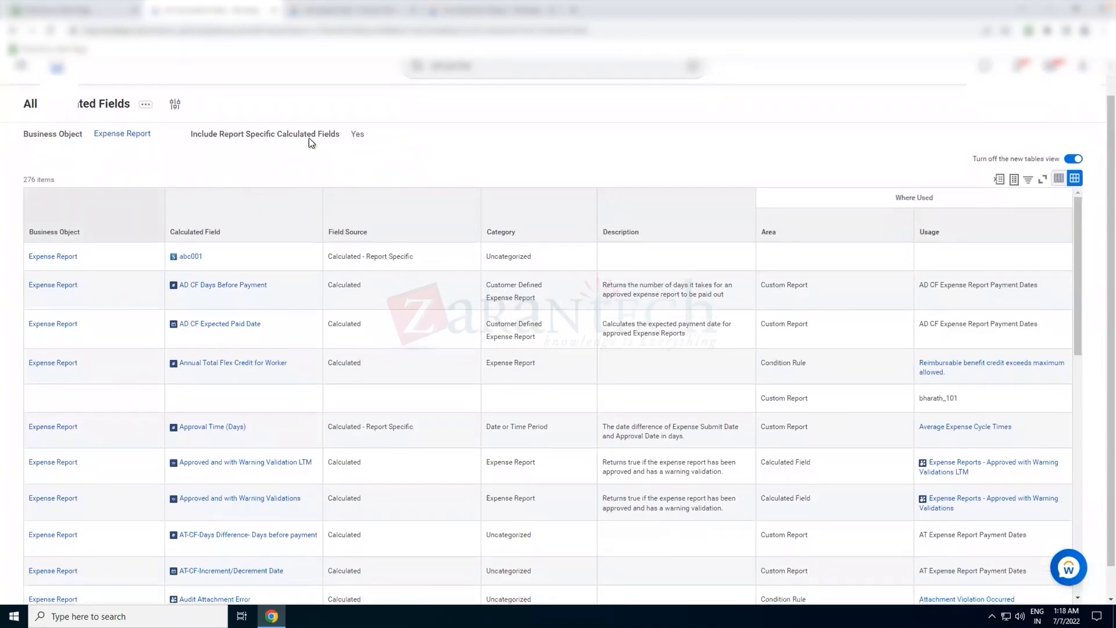
scroll(396, 133, "down", 1)
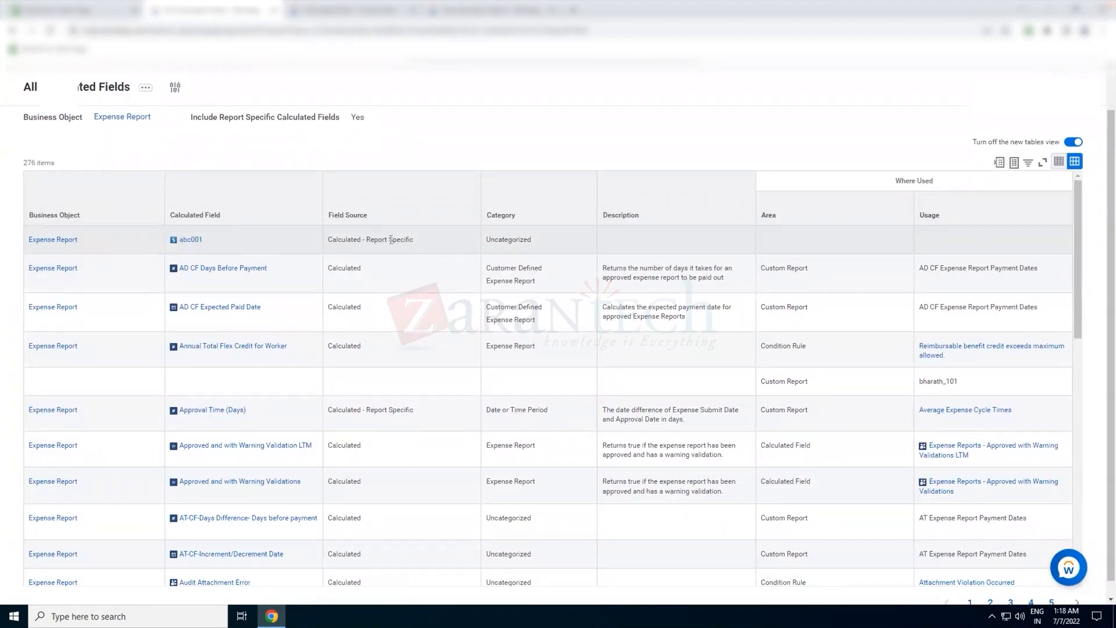
left_click_drag(416, 239, 329, 240)
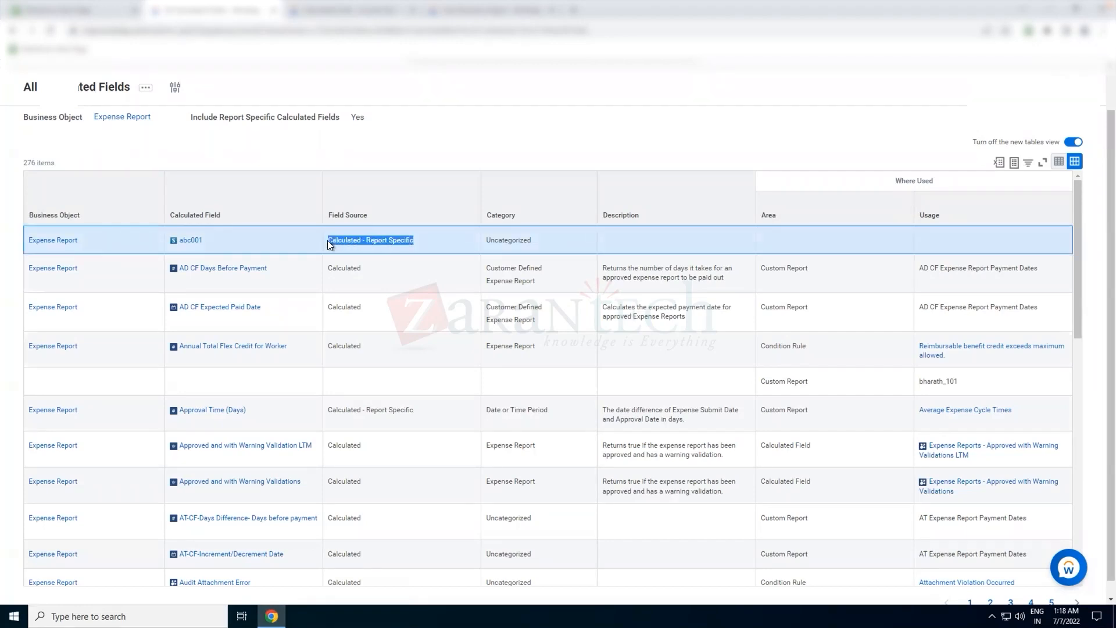
double_click(347, 268)
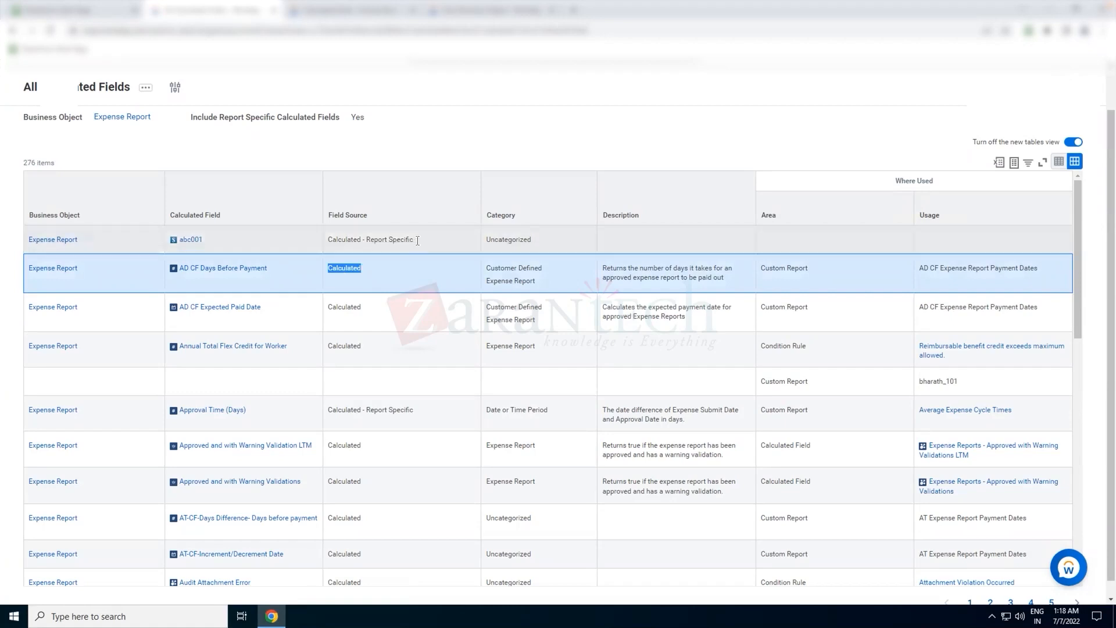
left_click_drag(416, 239, 326, 239)
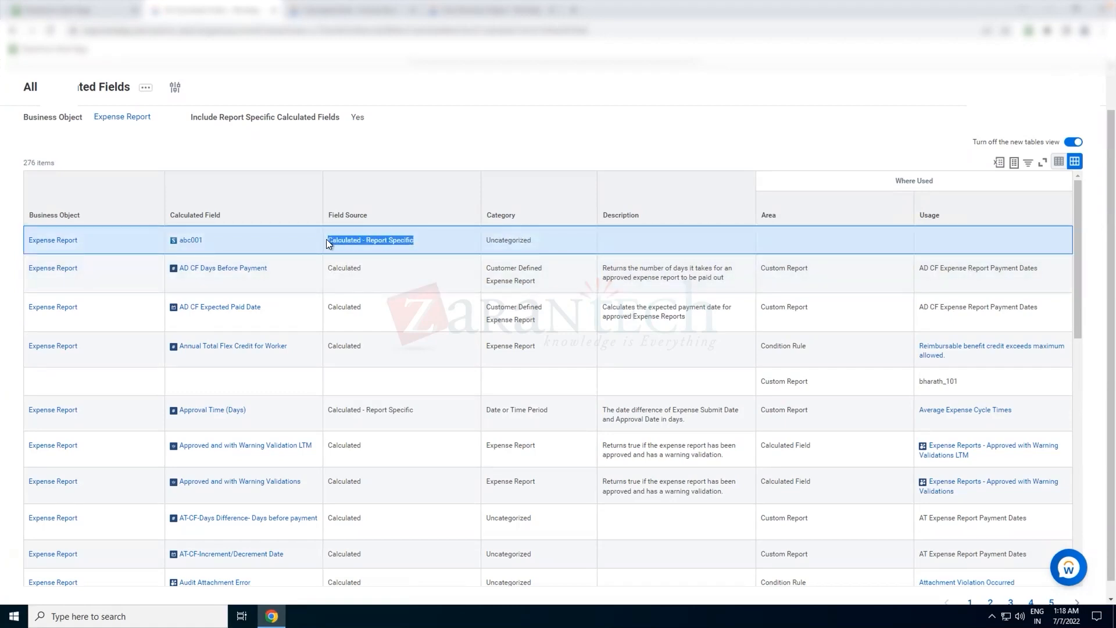
triple_click(960, 267)
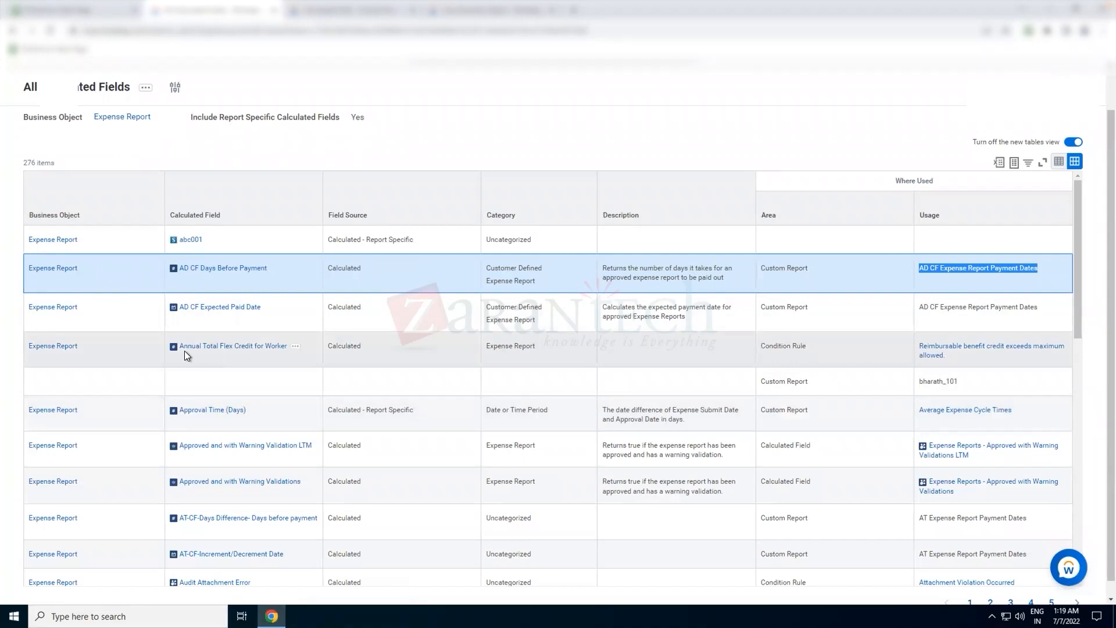
double_click(345, 348)
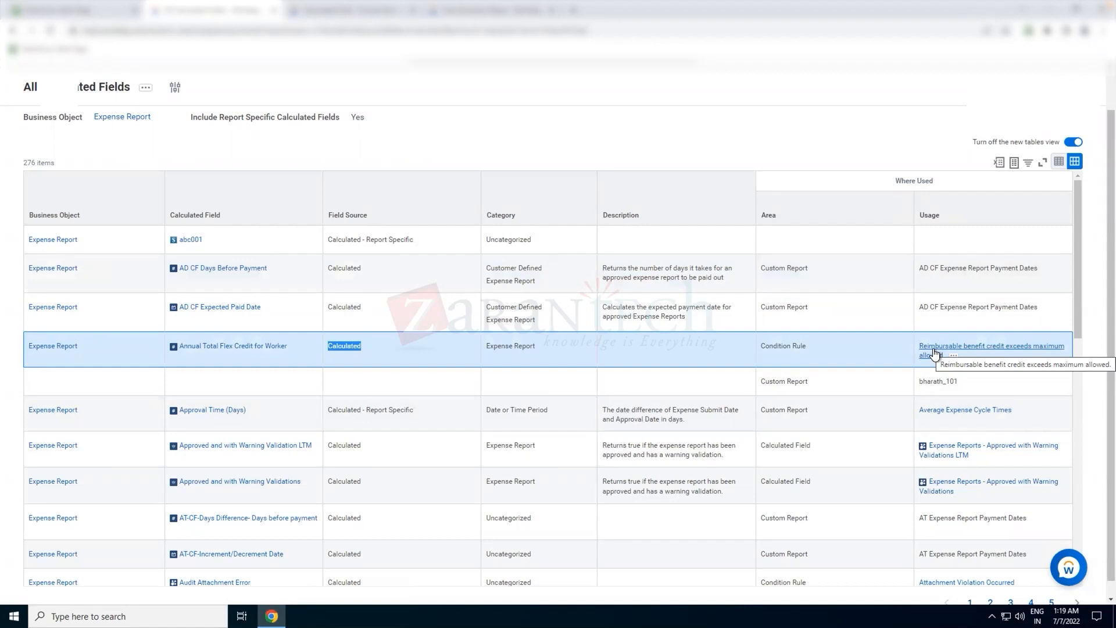
double_click(348, 347)
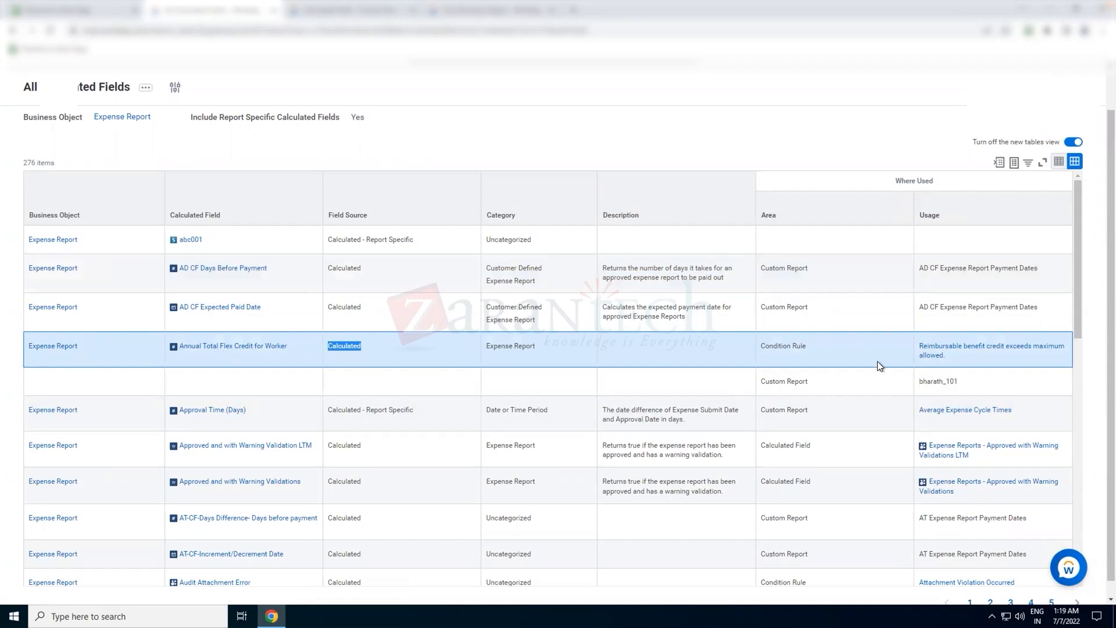
double_click(937, 381)
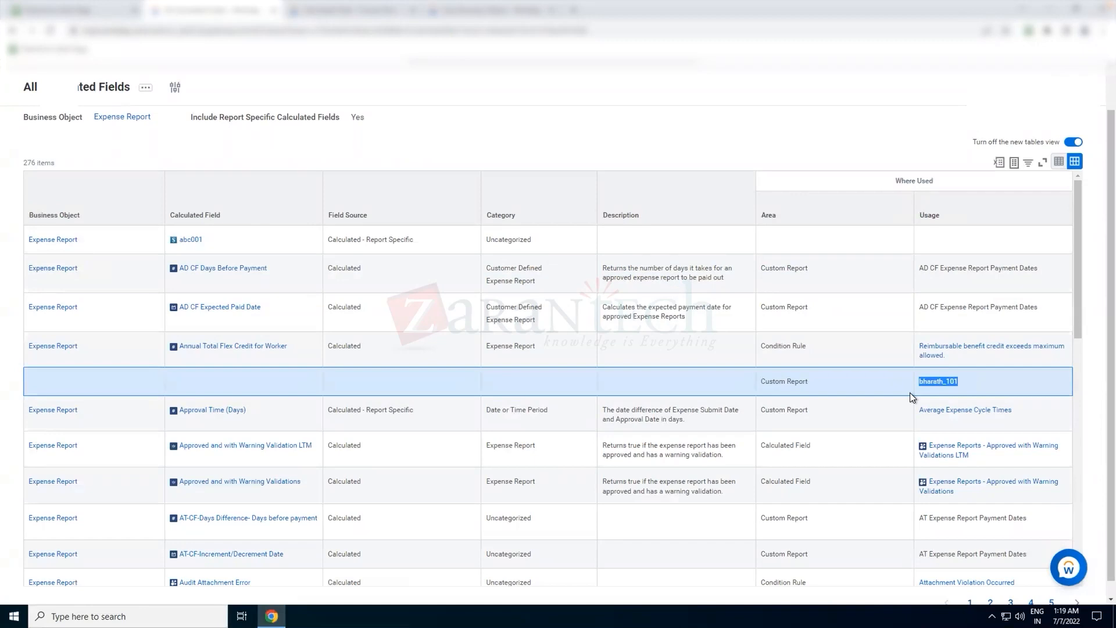
- Scroll through the rest of the Expense Report calculated fields list to review their sources and usages
scroll(910, 393, "down", 5)
scroll(909, 393, "down", 5)
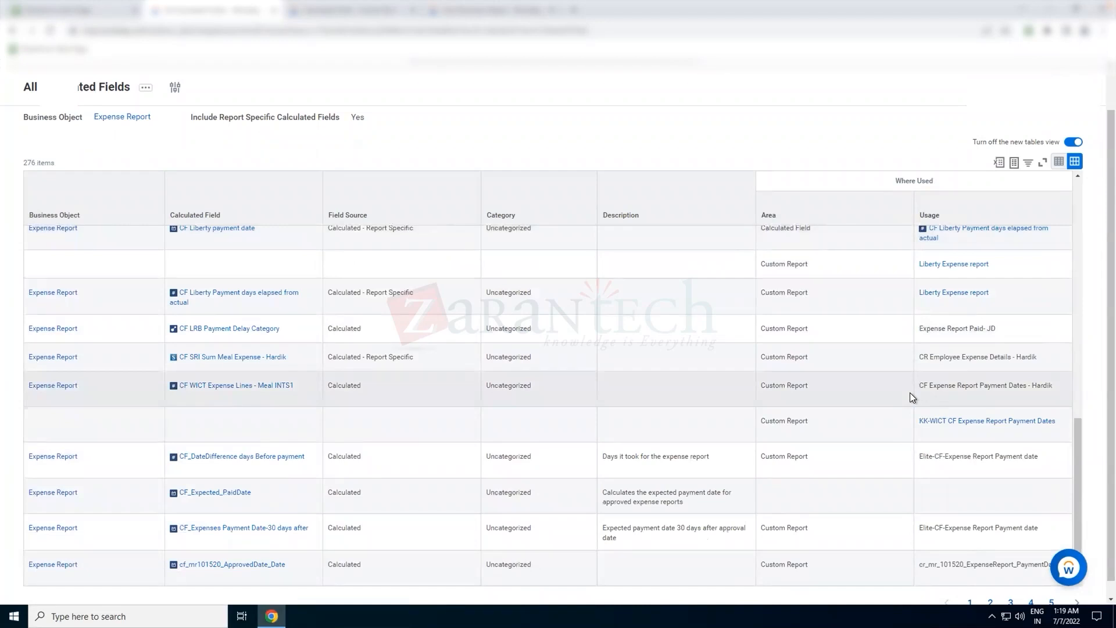
scroll(910, 395, "up", 6)
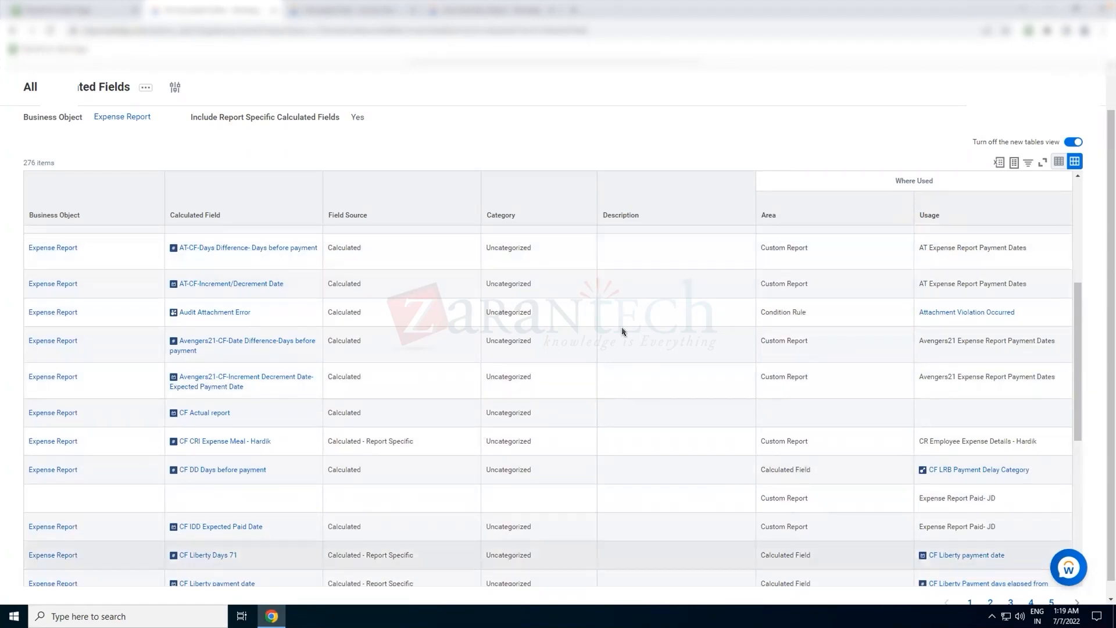
scroll(599, 115, "up", 1)
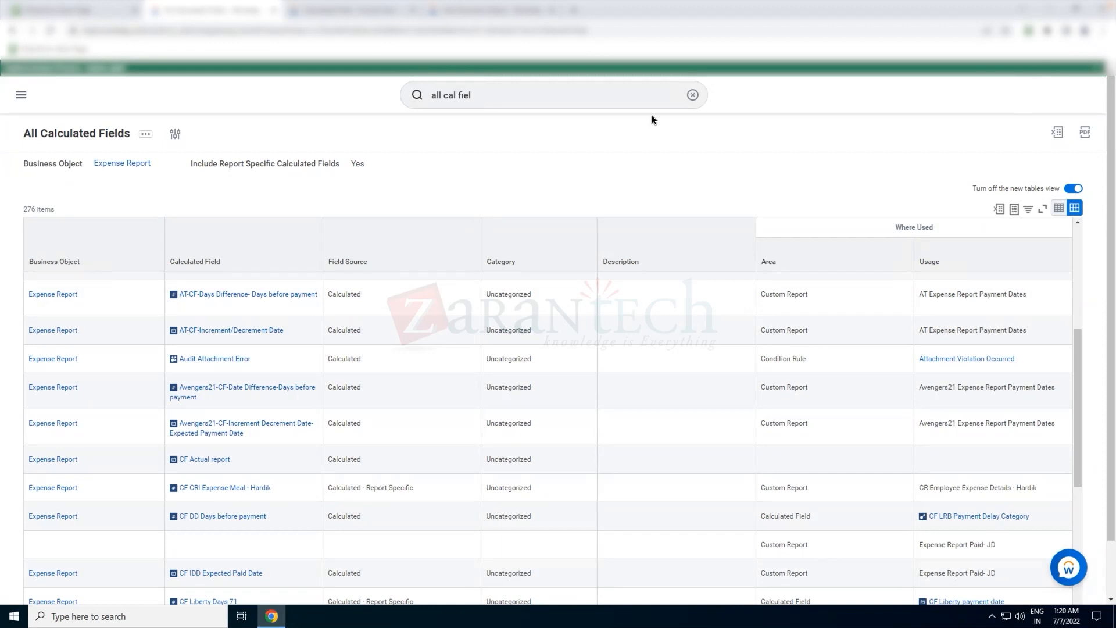
scroll(586, 356, "down", 1)
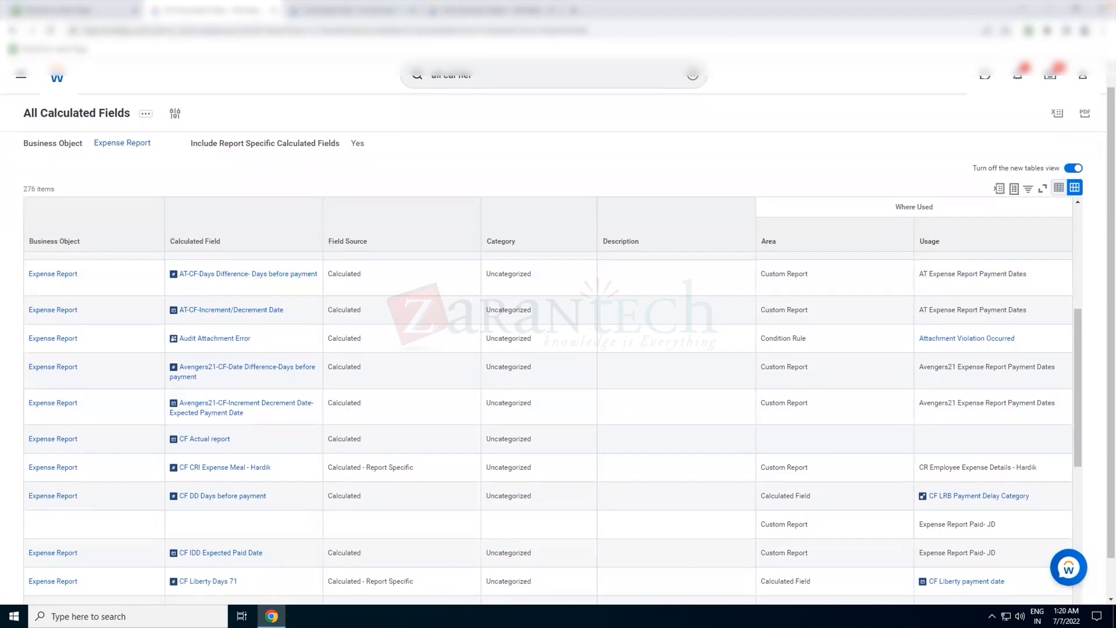
scroll(414, 98, "up", 1)
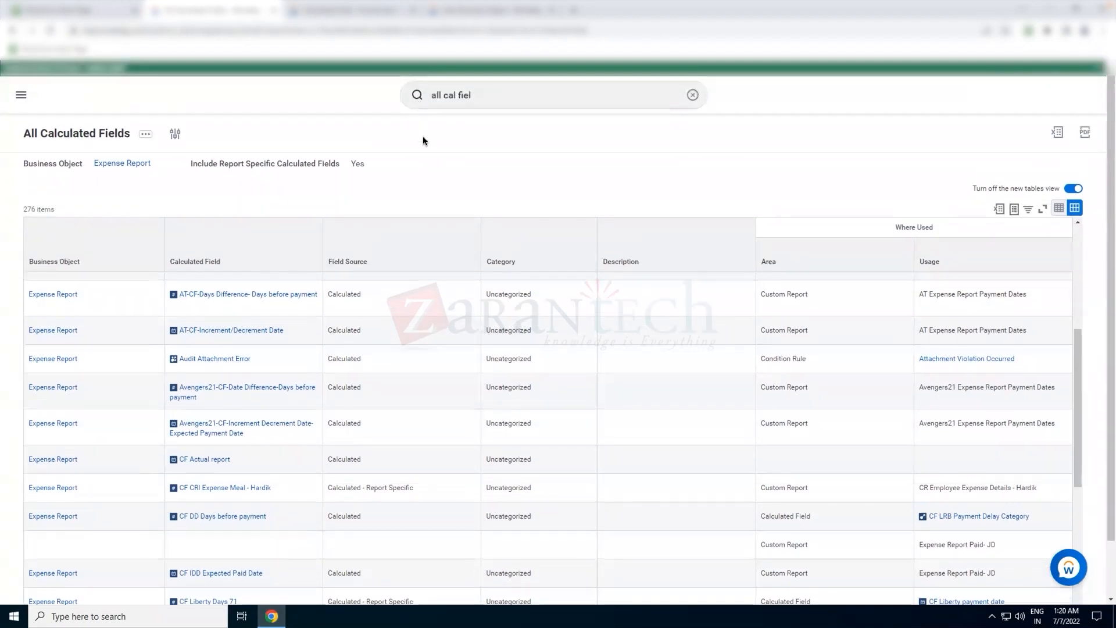